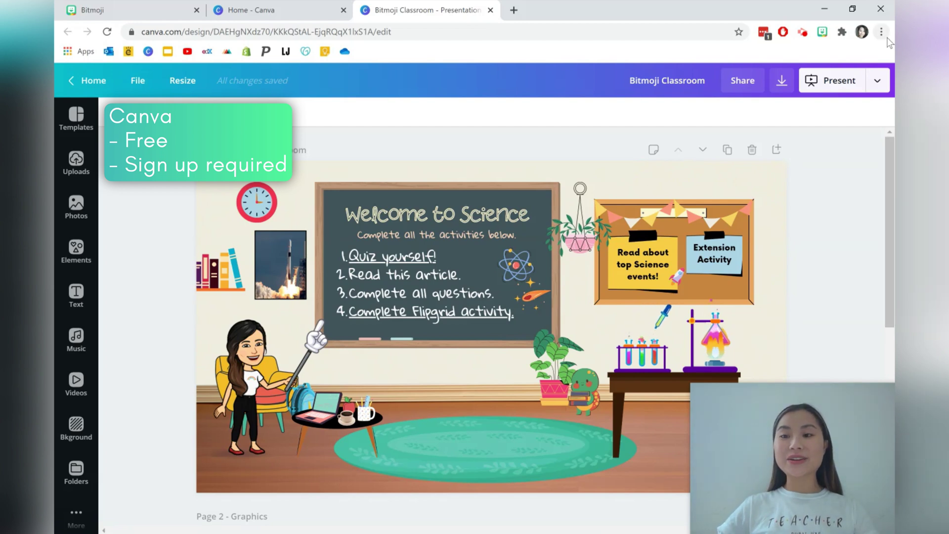
# - Publish the Bitmoji Classroom design as a website and open it in a new tab
pyautogui.click(877, 81)
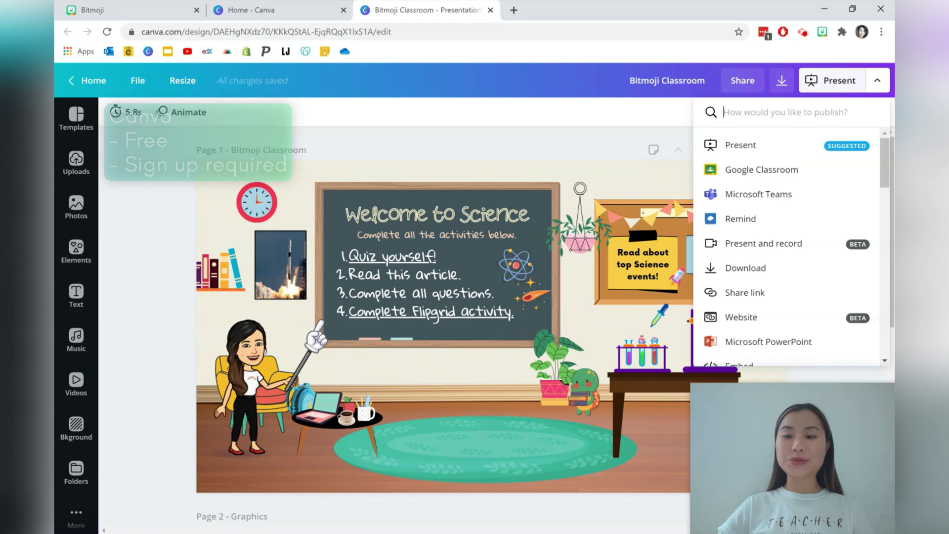
pyautogui.click(750, 320)
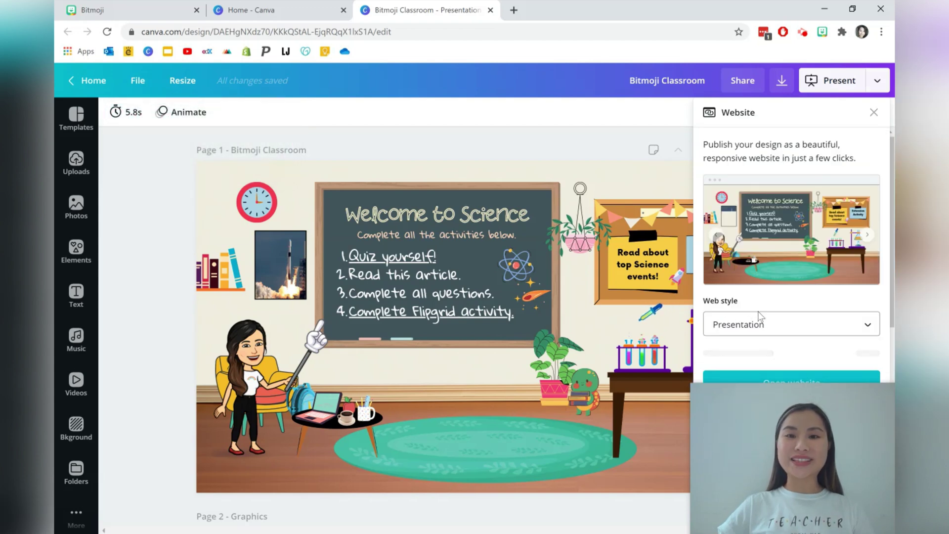
pyautogui.click(788, 351)
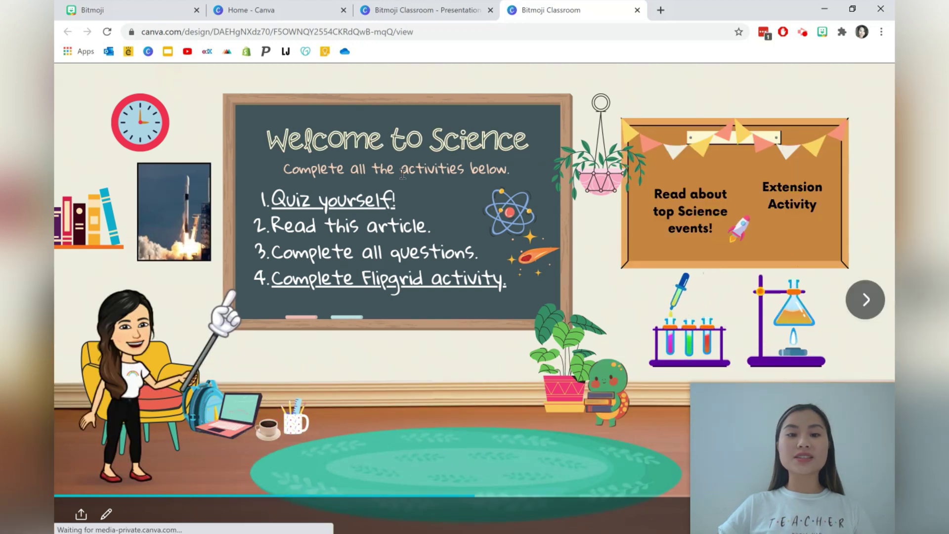
# - Test the Quiz yourself link, close the quiz and website tabs, and go to the Bitmoji tab
pyautogui.click(375, 202)
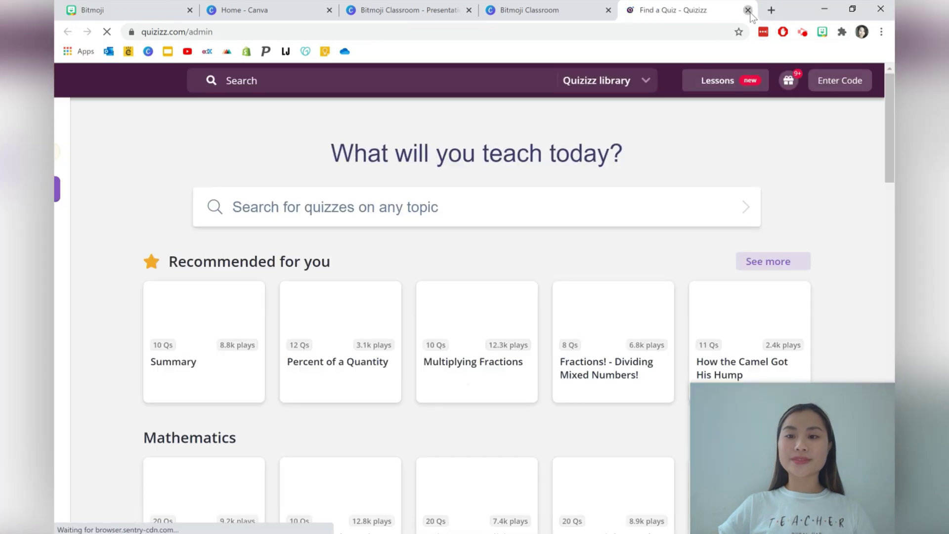
pyautogui.click(748, 10)
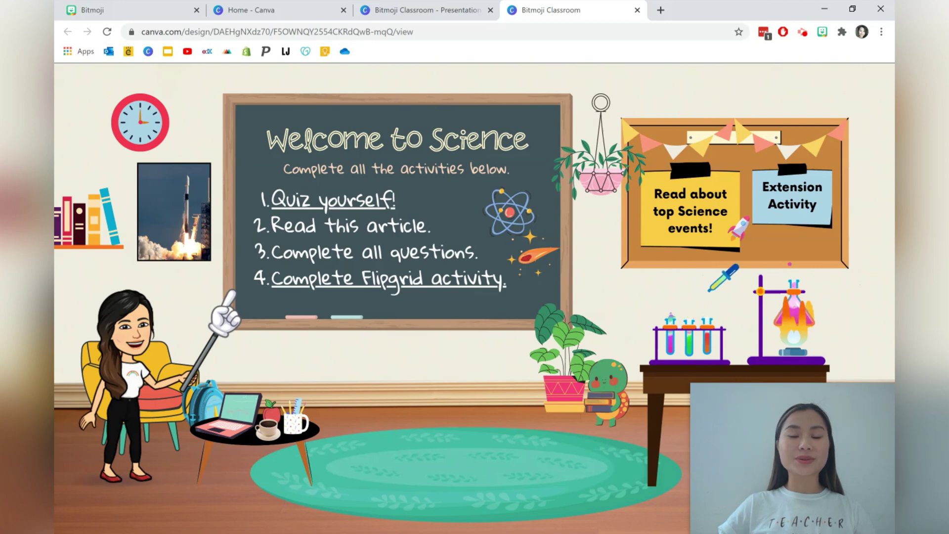
pyautogui.click(420, 10)
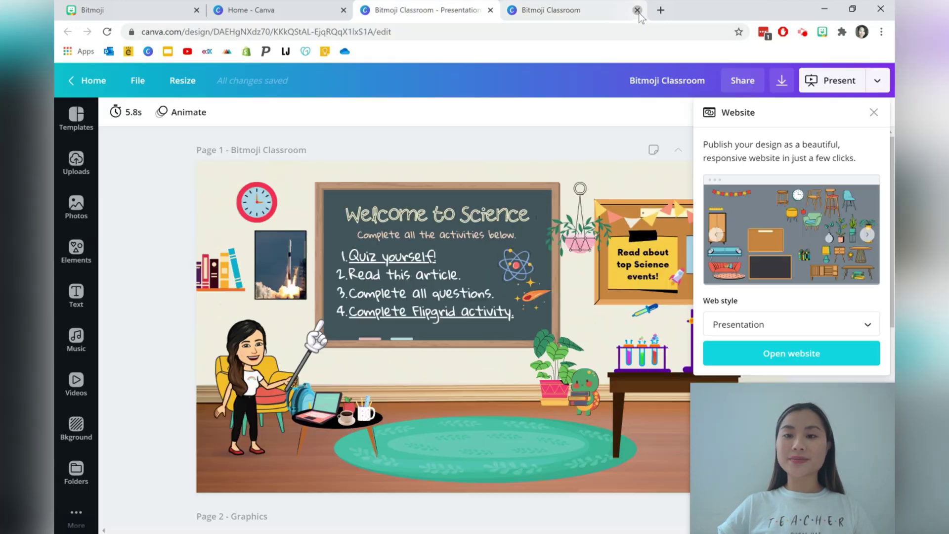
pyautogui.click(637, 11)
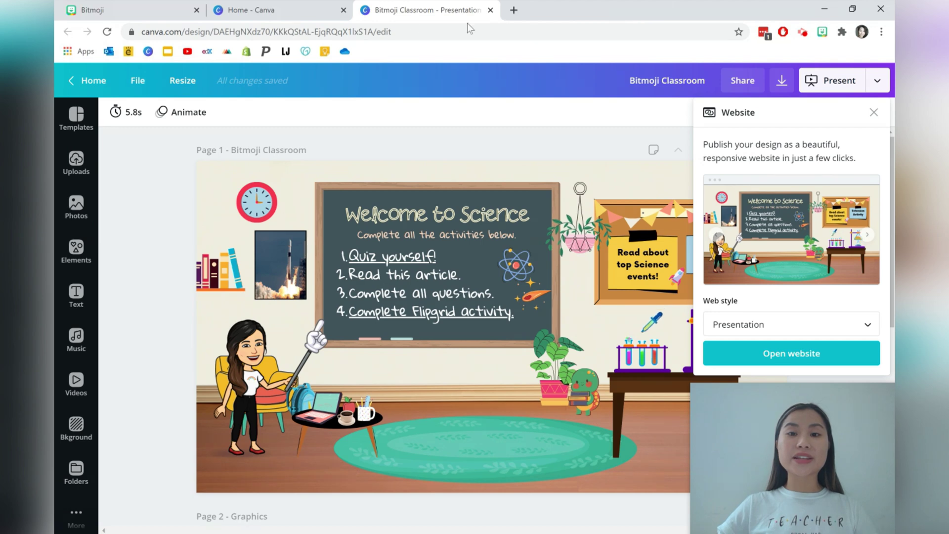
pyautogui.click(159, 7)
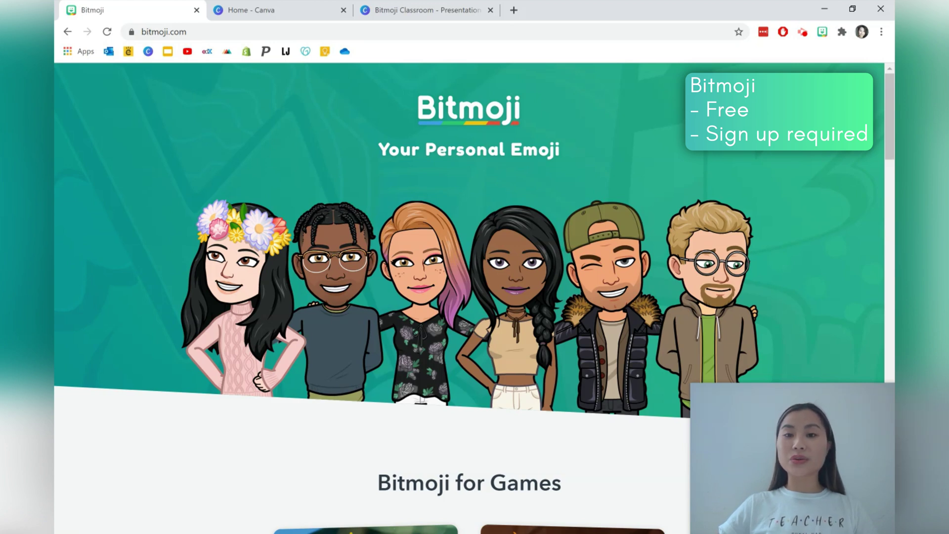
# - Show the Copy image option on a Recents sticker in the Bitmoji extension, then return to Canva home
pyautogui.click(825, 39)
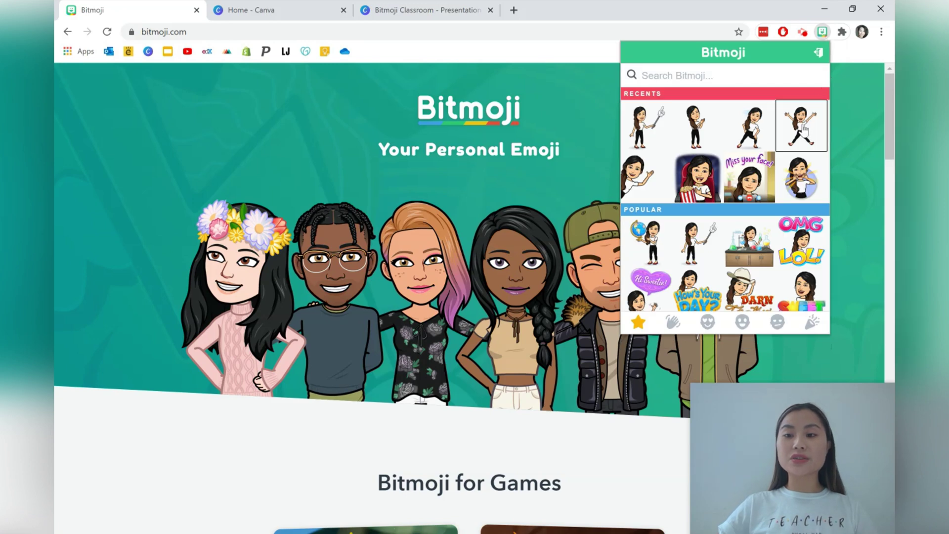
pyautogui.rightClick(801, 125)
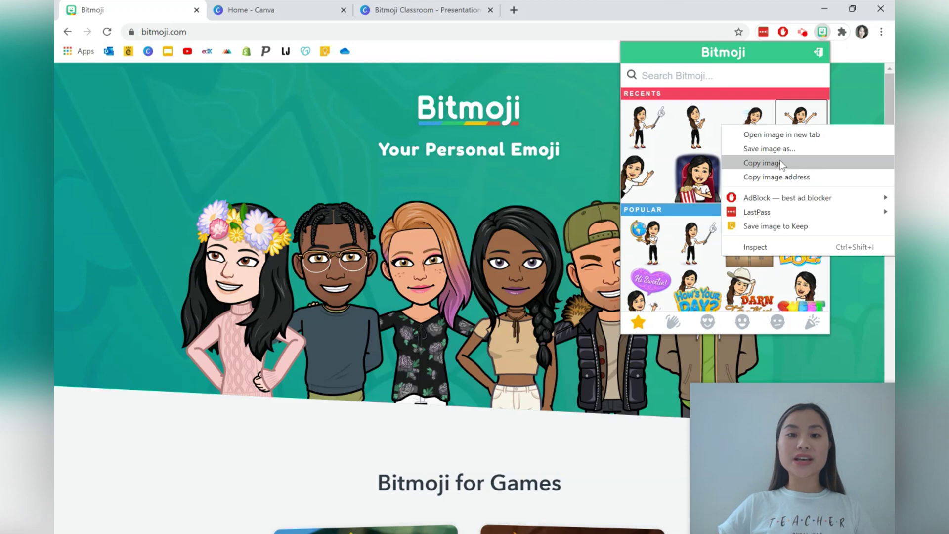
pyautogui.click(145, 70)
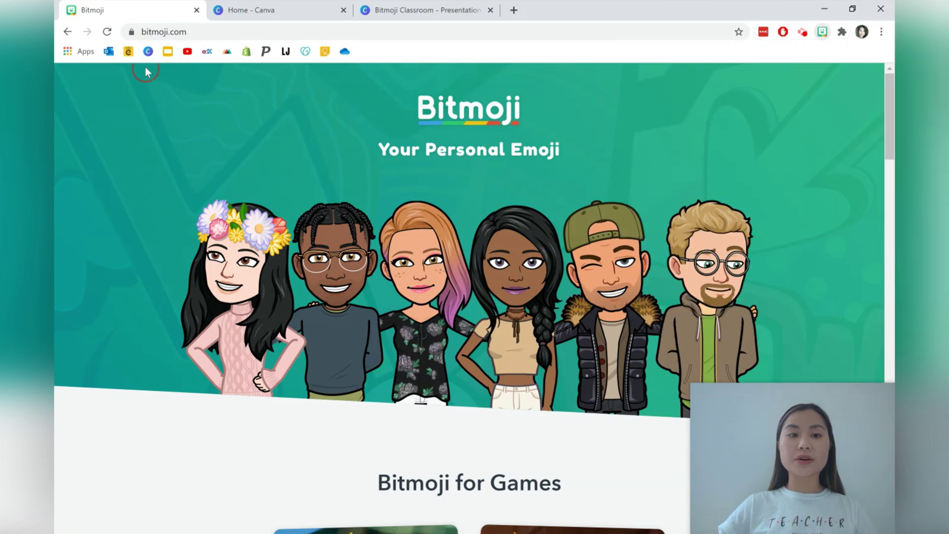
pyautogui.moveTo(888, 138); pyautogui.dragTo(888, 462)
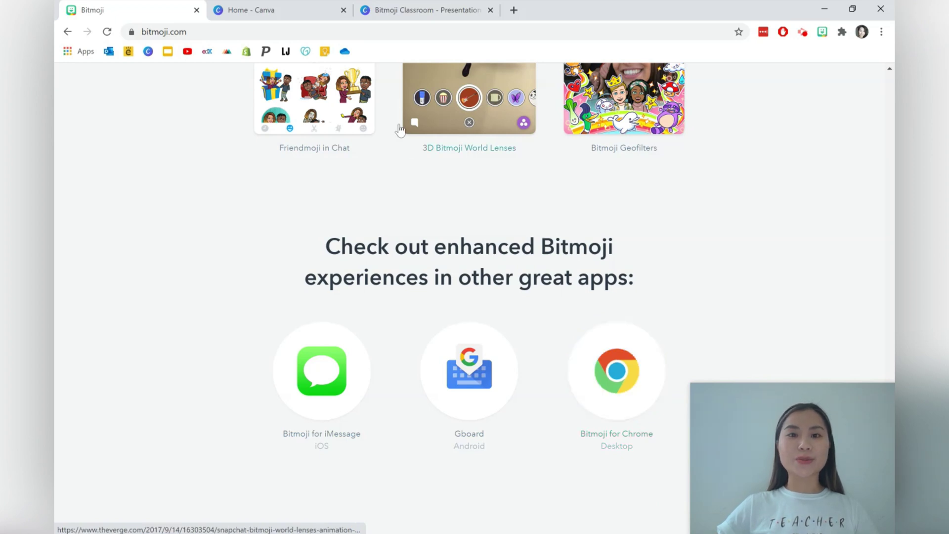
pyautogui.click(309, 9)
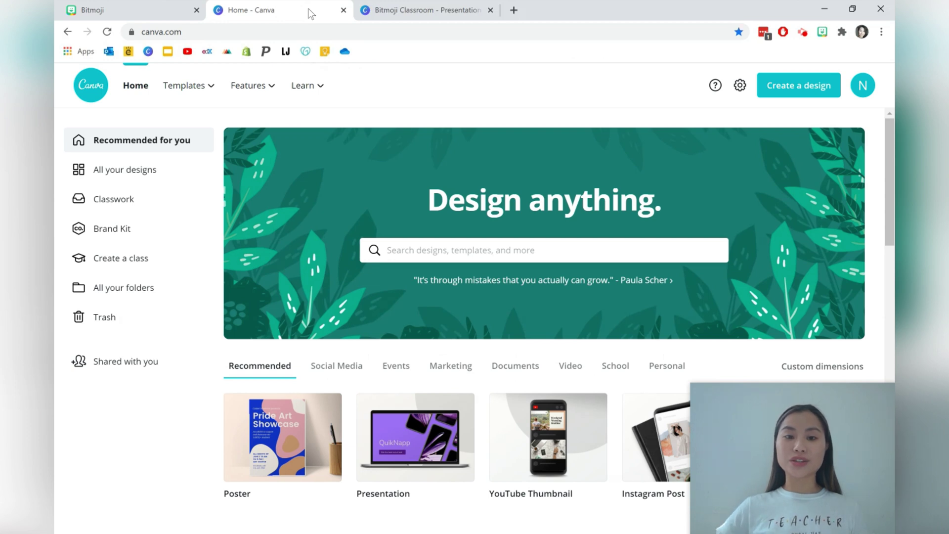
# - Search Canva templates for 'bitmoji' and start a design from the brown Today's Agenda classroom
pyautogui.click(465, 250)
pyautogui.write('bitmoji')
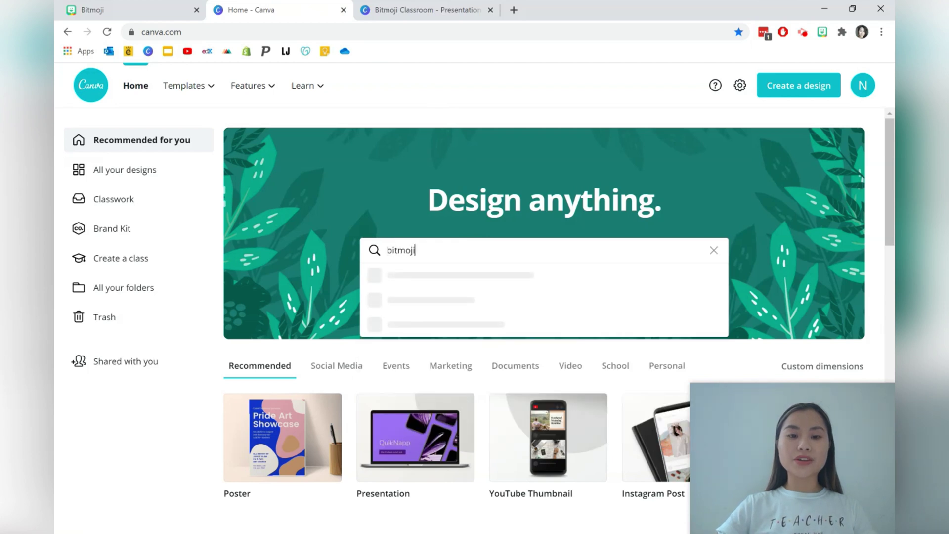
pyautogui.press('Return')
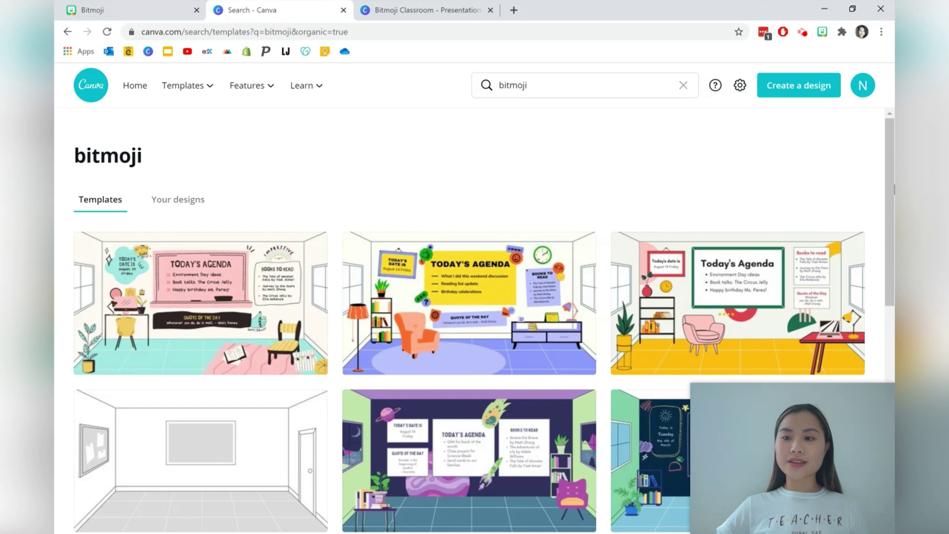
pyautogui.scroll(-1, 889, 185)
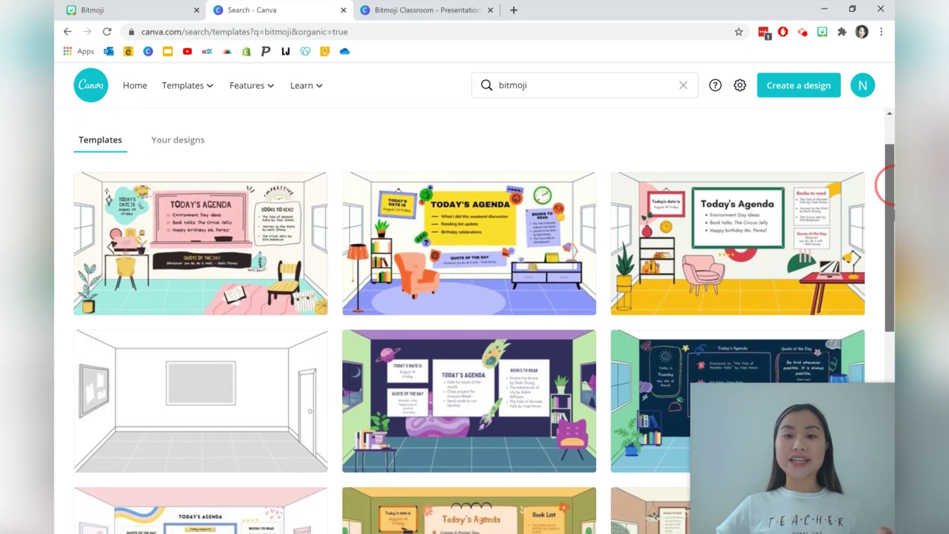
pyautogui.scroll(-1, 887, 185)
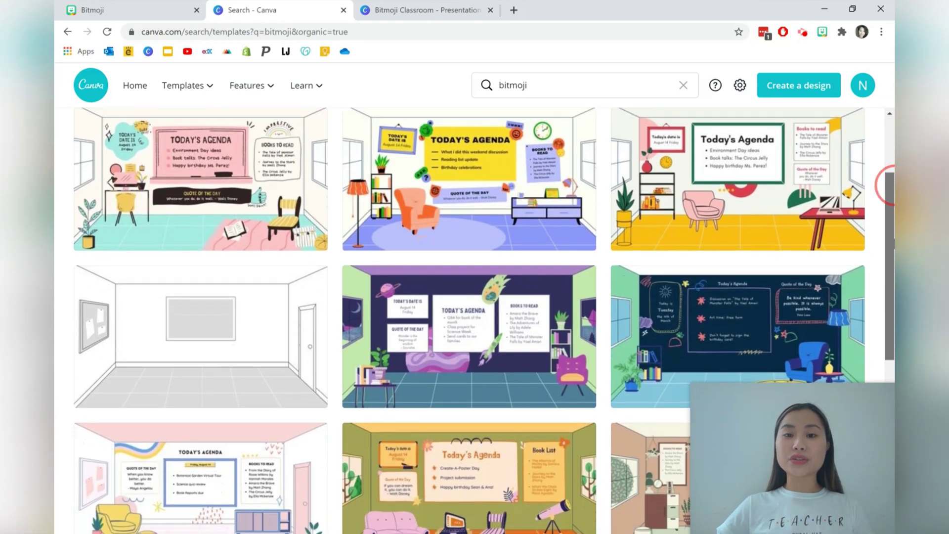
pyautogui.scroll(-1, 889, 186)
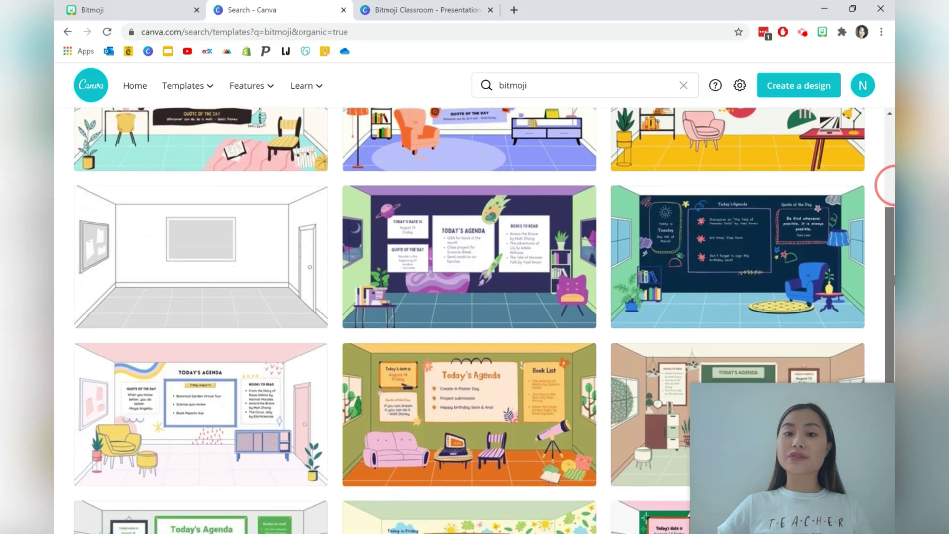
pyautogui.scroll(-2, 890, 185)
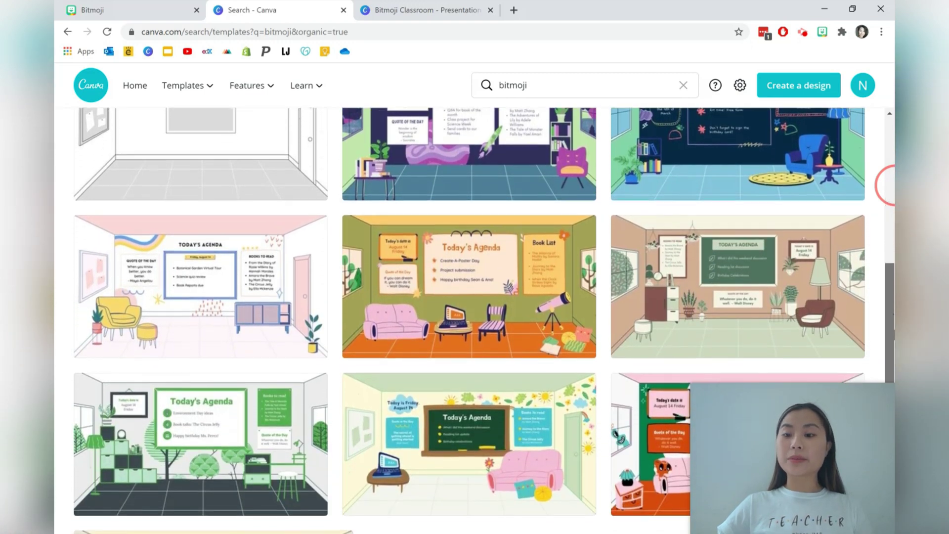
pyautogui.click(839, 314)
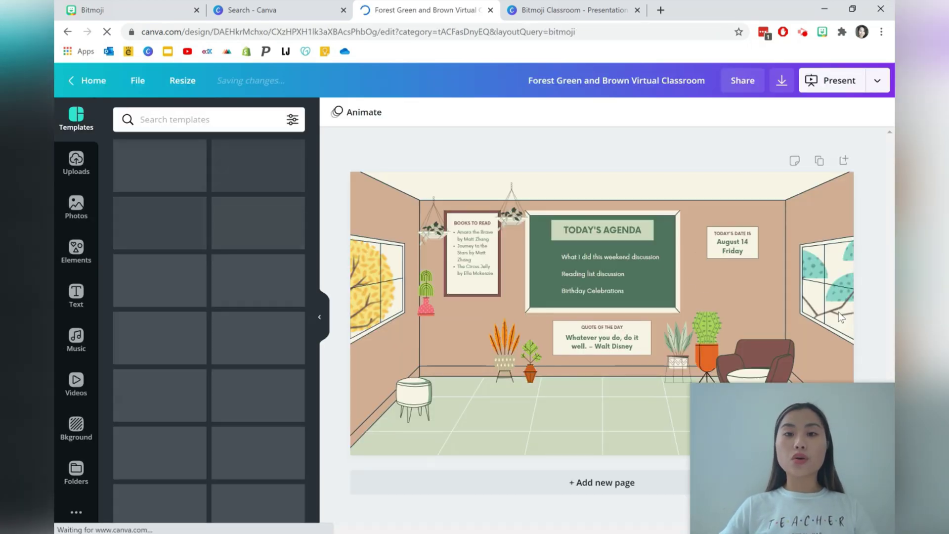
# - Hide the template panel and select the agenda lines, TODAY'S AGENDA heading and green board
pyautogui.click(320, 321)
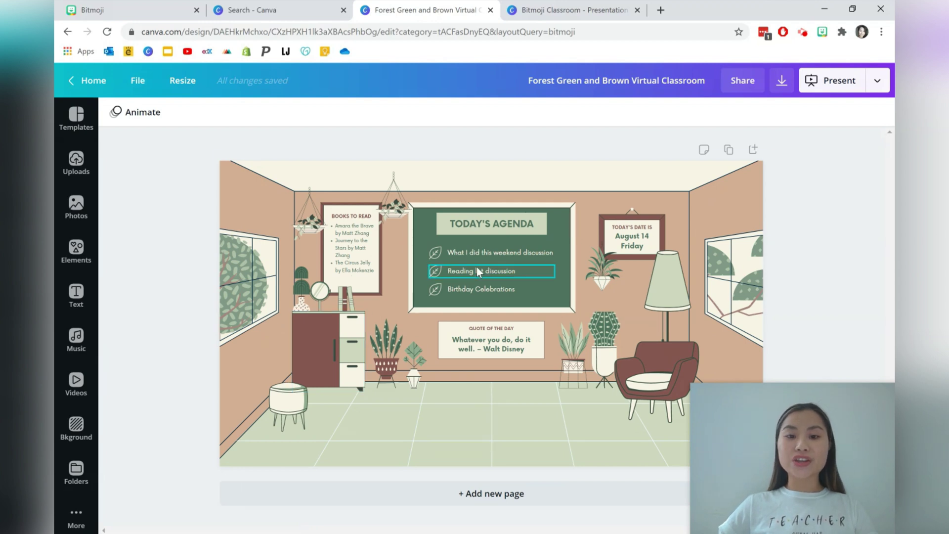
pyautogui.click(487, 255)
pyautogui.click(487, 255)
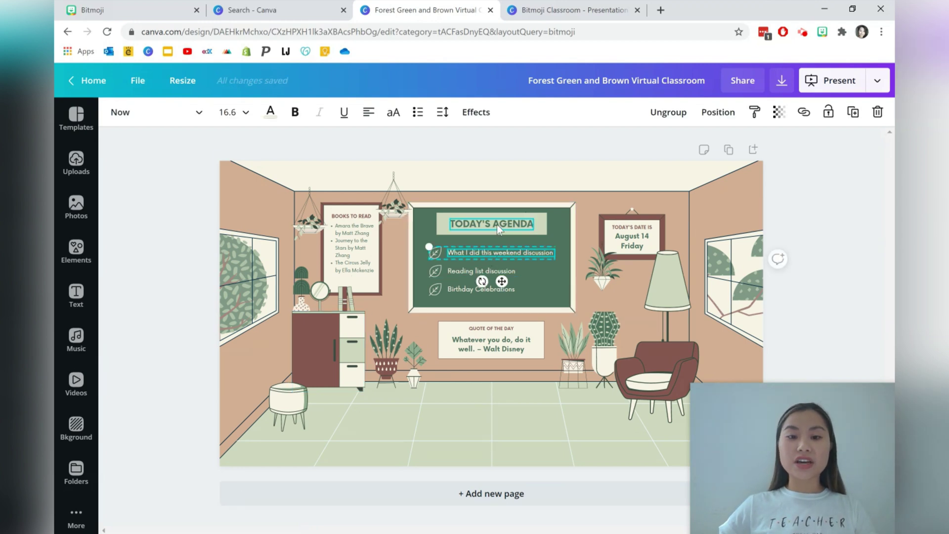
pyautogui.doubleClick(496, 224)
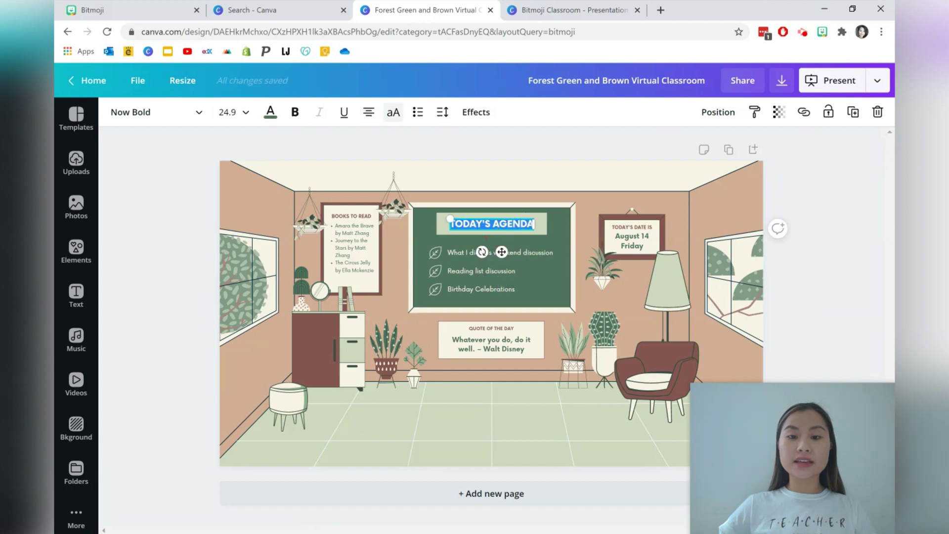
pyautogui.click(556, 233)
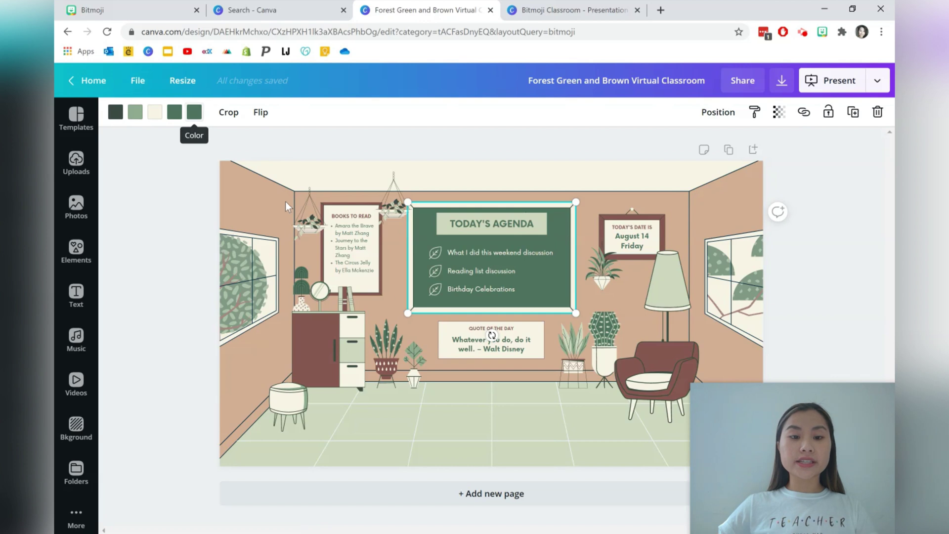
# - Nudge the small stool slightly across the classroom floor
pyautogui.moveTo(289, 396)
pyautogui.mouseDown()
pyautogui.moveTo(277, 404)
pyautogui.moveTo(296, 393)
pyautogui.mouseUp()
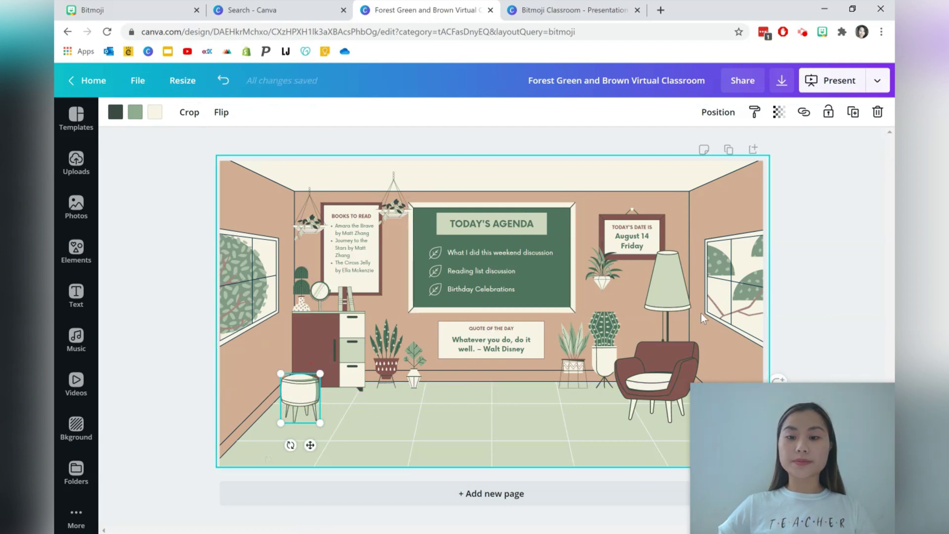
pyautogui.click(800, 306)
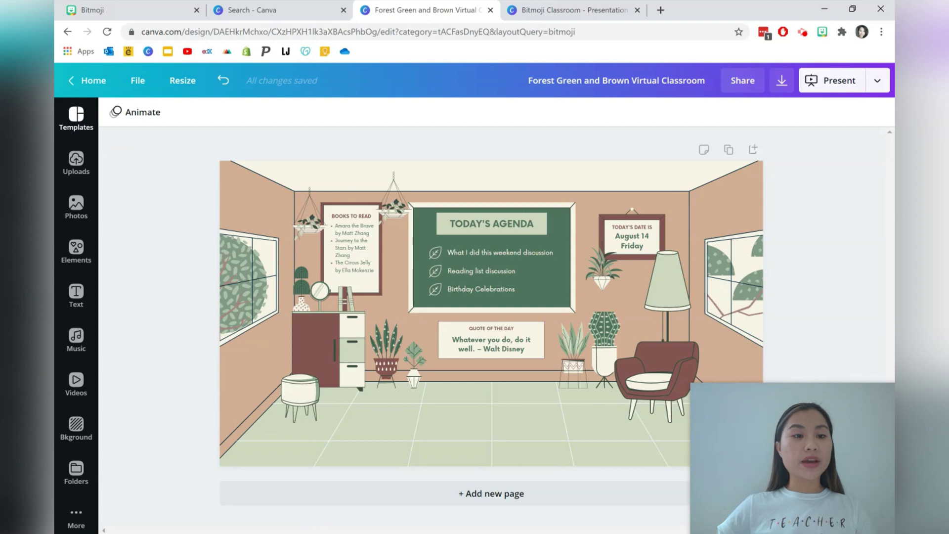
pyautogui.click(75, 116)
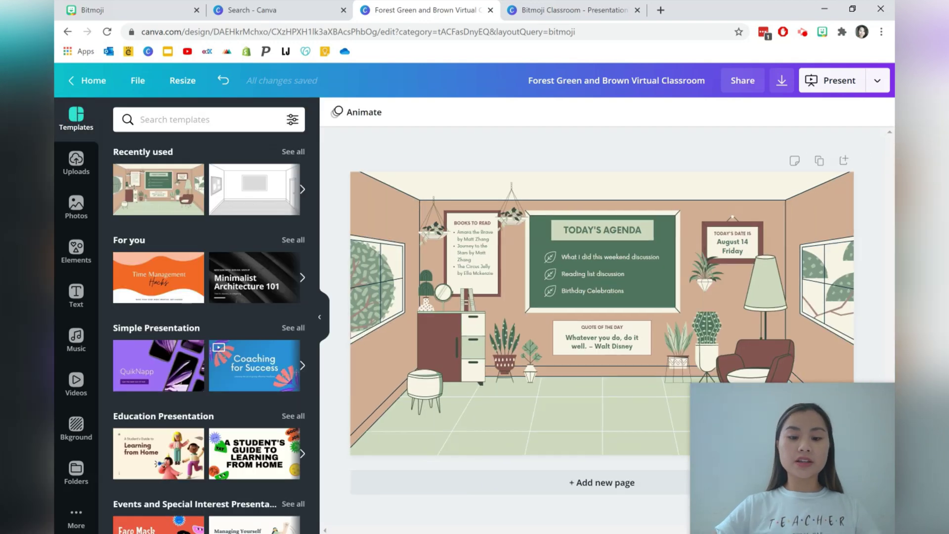
# - Add Page 2 with the furniture sheet from the Blank Make-your-own Simple Virtual Classroom template
pyautogui.write('bitmoji')
pyautogui.press('Return')
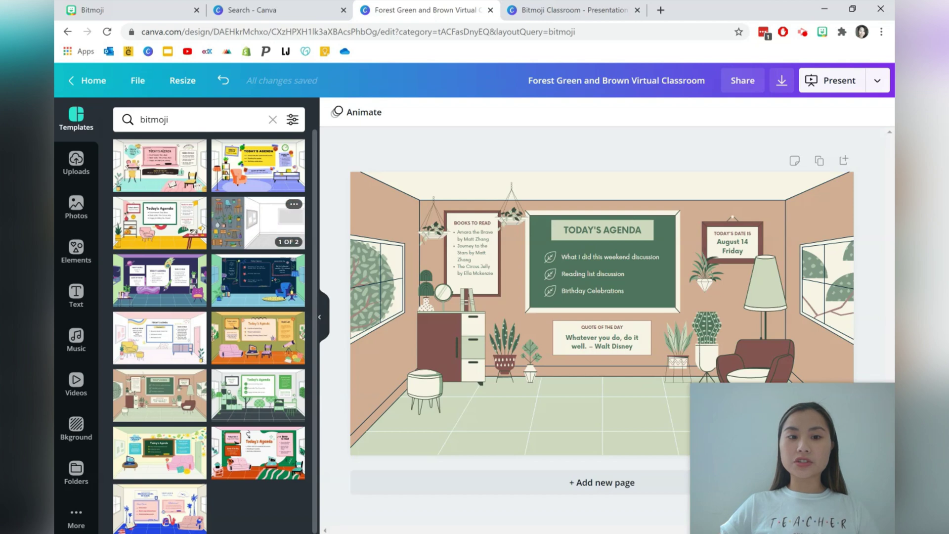
pyautogui.click(252, 221)
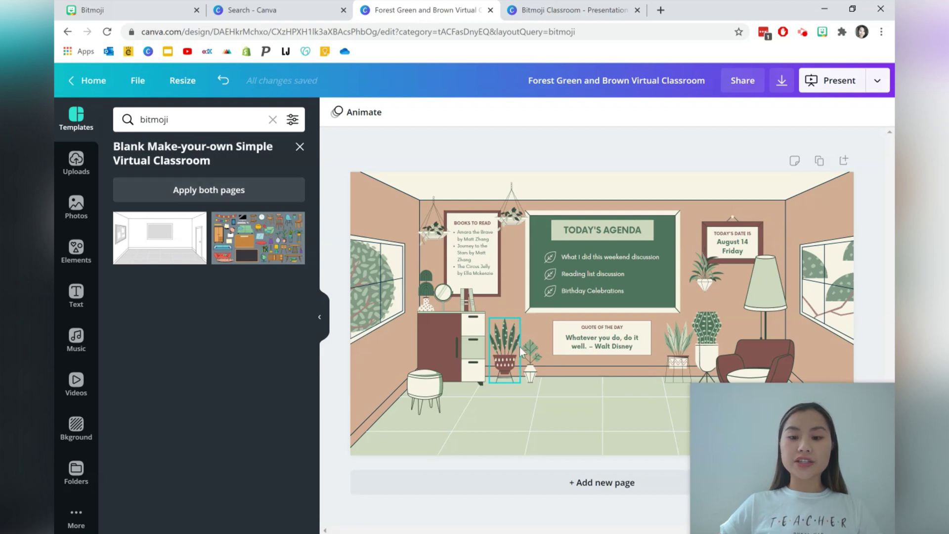
pyautogui.click(608, 483)
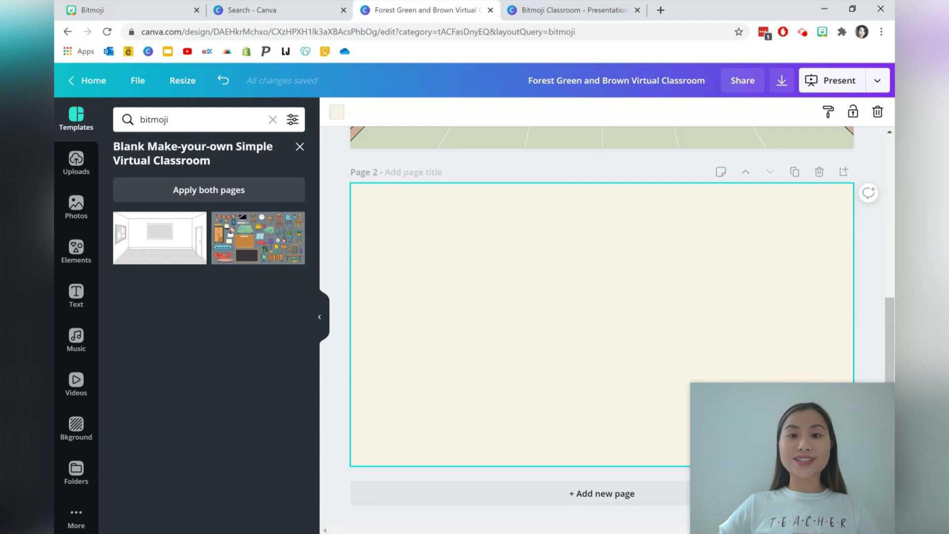
pyautogui.click(255, 232)
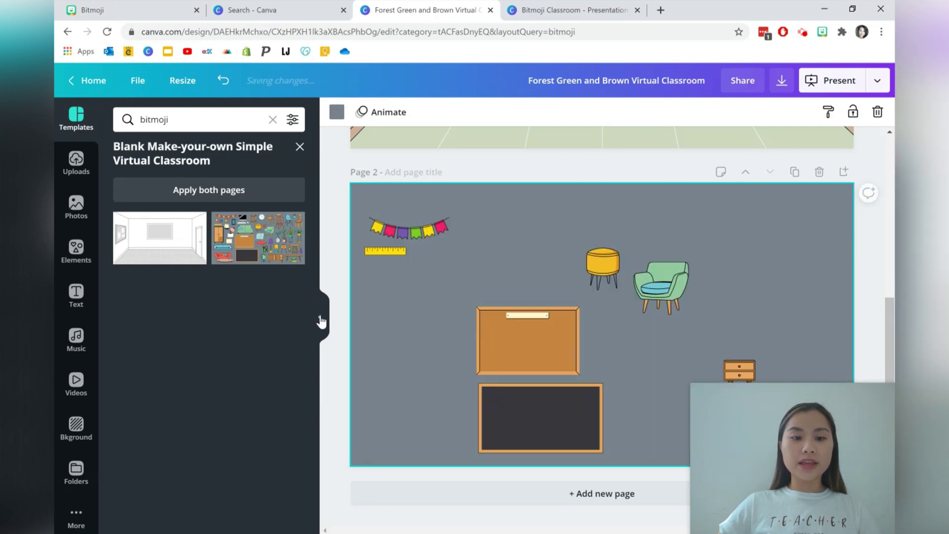
# - Delete the white ottoman from Page 1
pyautogui.click(320, 316)
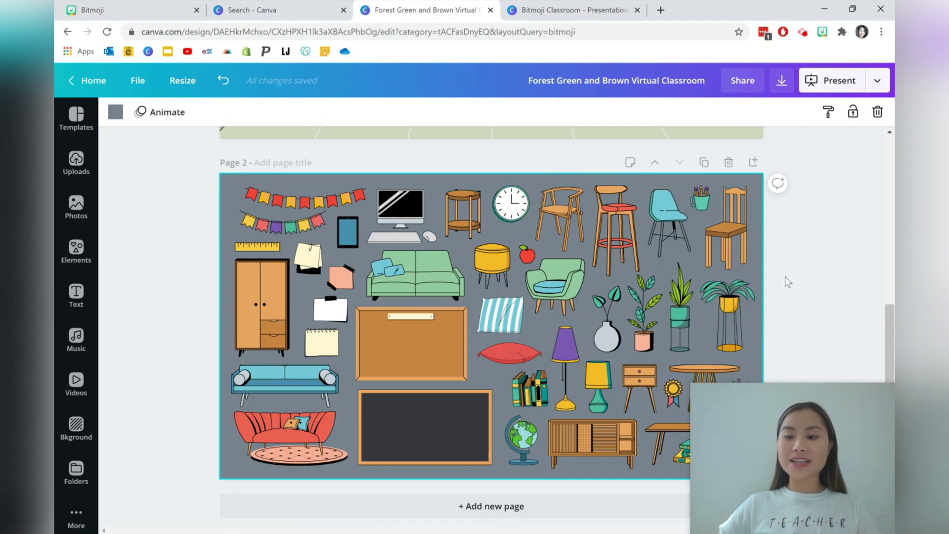
pyautogui.scroll(3, 885, 314)
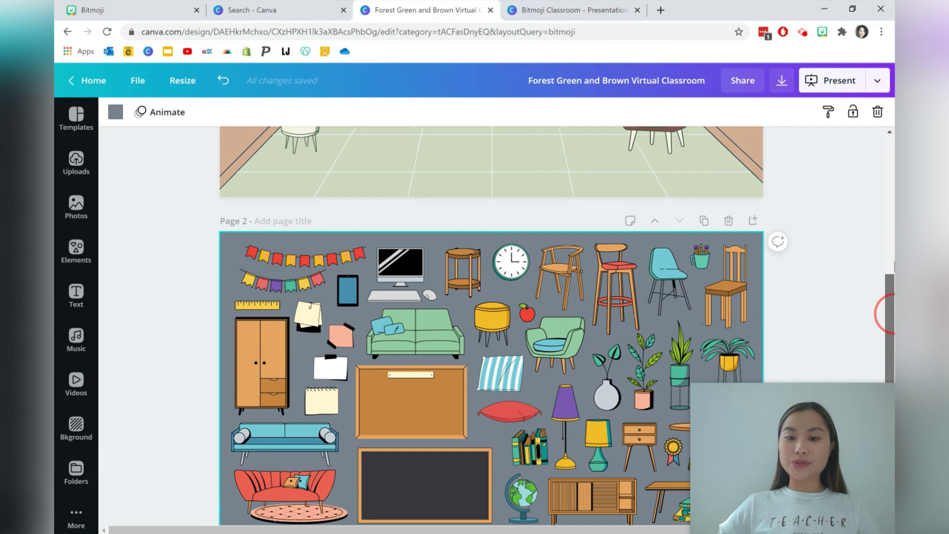
pyautogui.scroll(2, 885, 314)
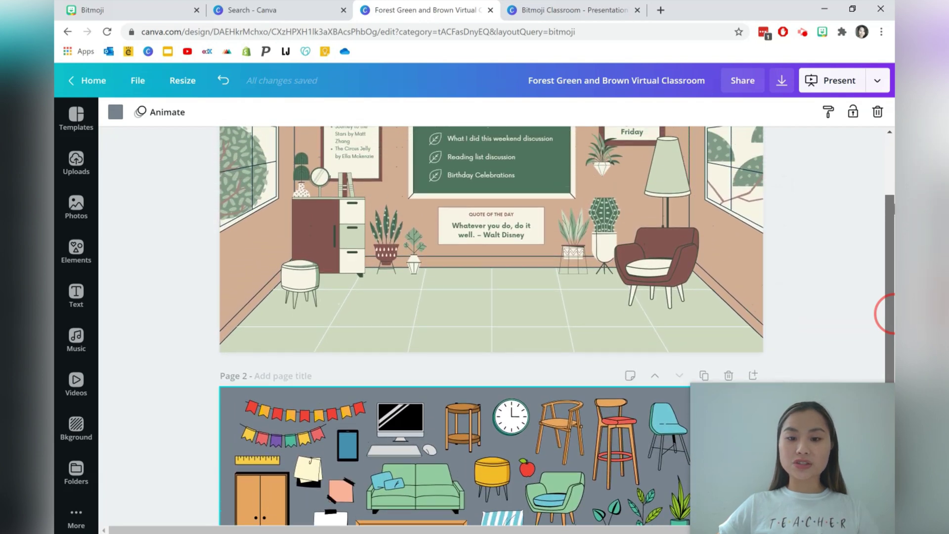
pyautogui.click(885, 314)
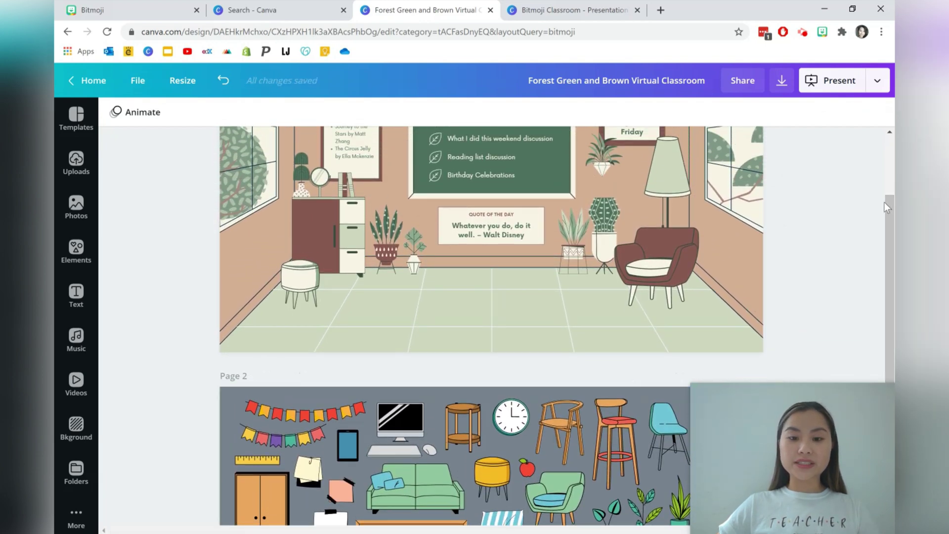
pyautogui.click(300, 280)
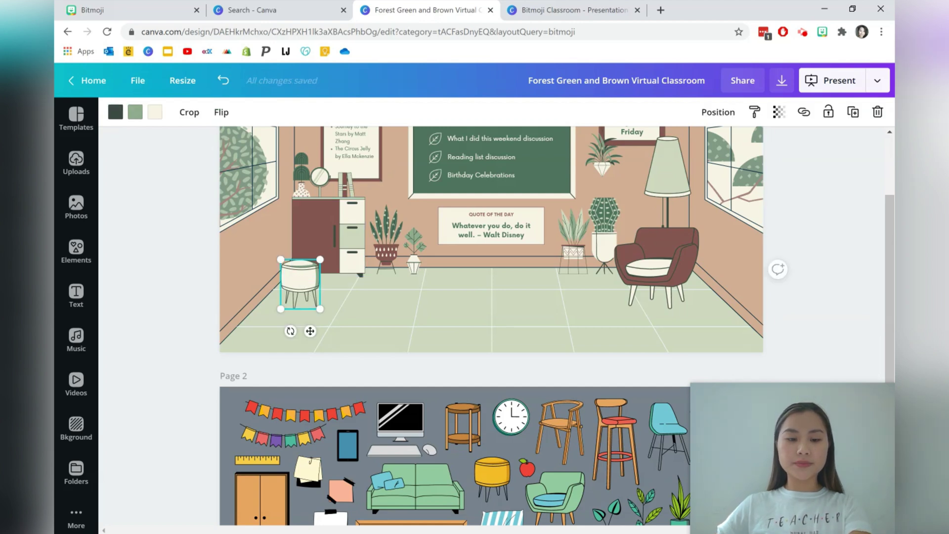
pyautogui.press('Delete')
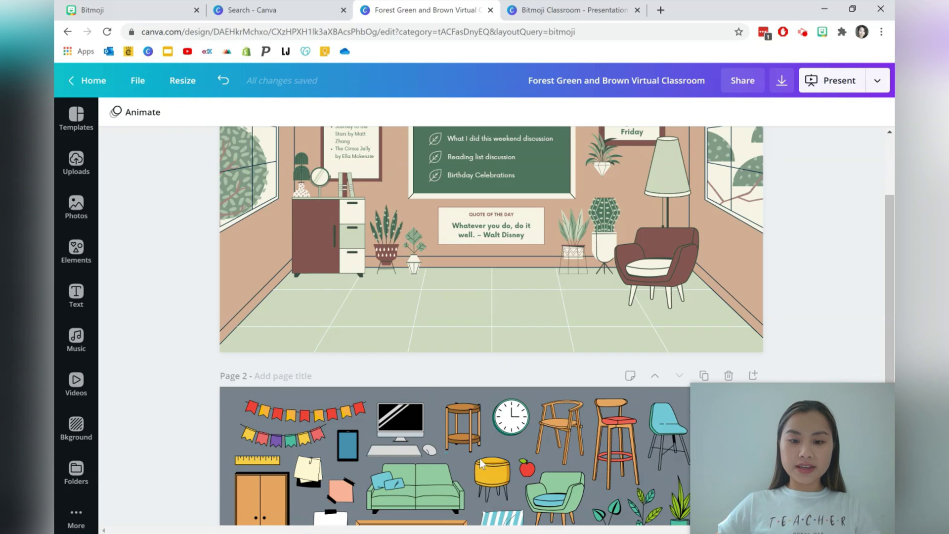
# - Paste a copy of Page 2's wooden side table onto Page 1 beside the cabinet, undoing a stray move
pyautogui.click(467, 433)
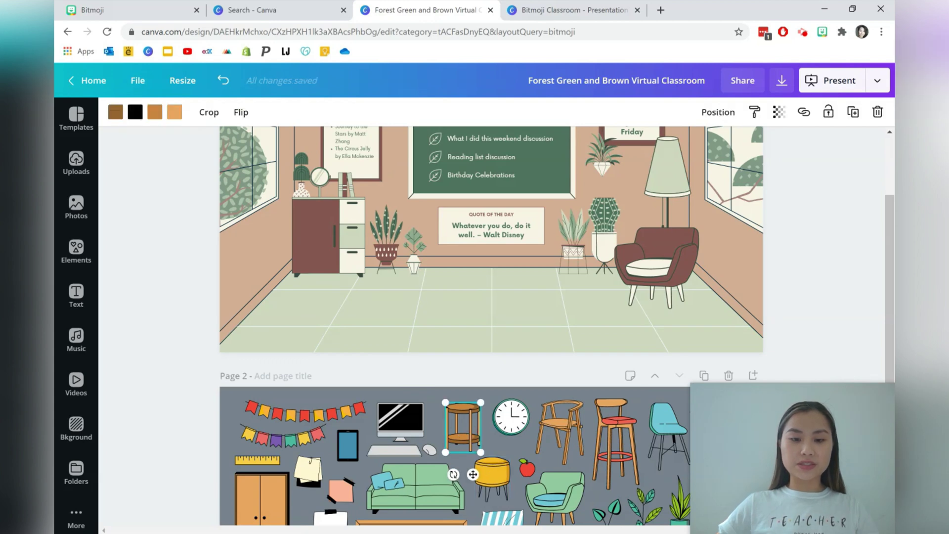
pyautogui.click(312, 301)
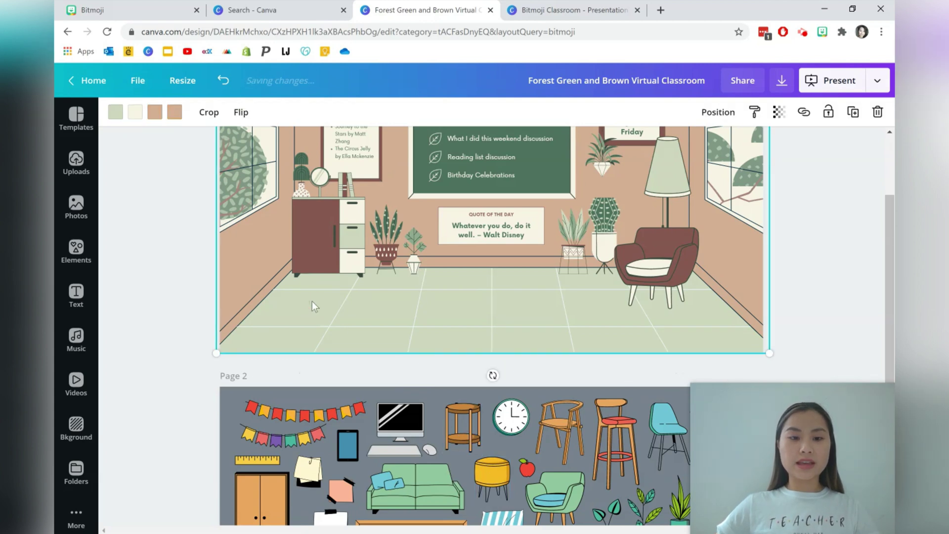
pyautogui.hotkey('ctrl', 'v')
pyautogui.scroll(3, 412, 286)
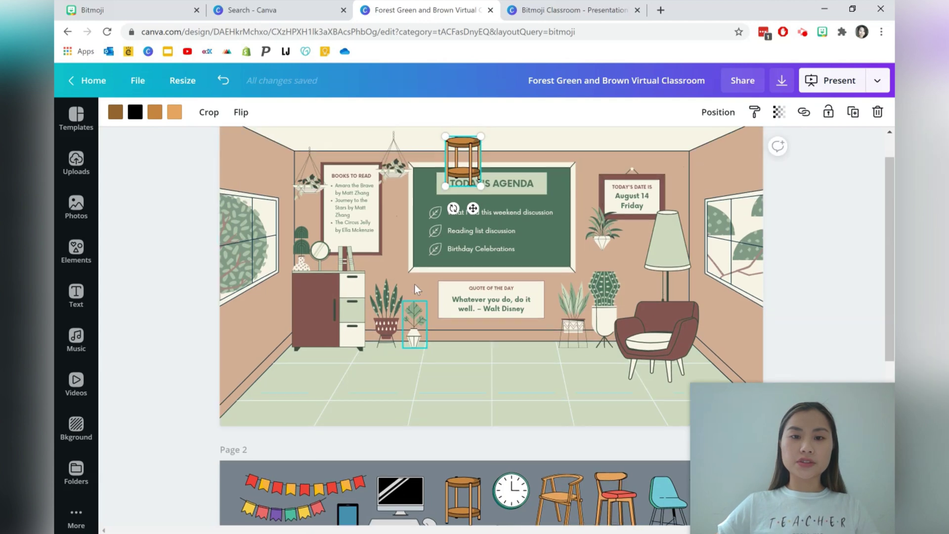
pyautogui.moveTo(467, 195); pyautogui.dragTo(283, 396)
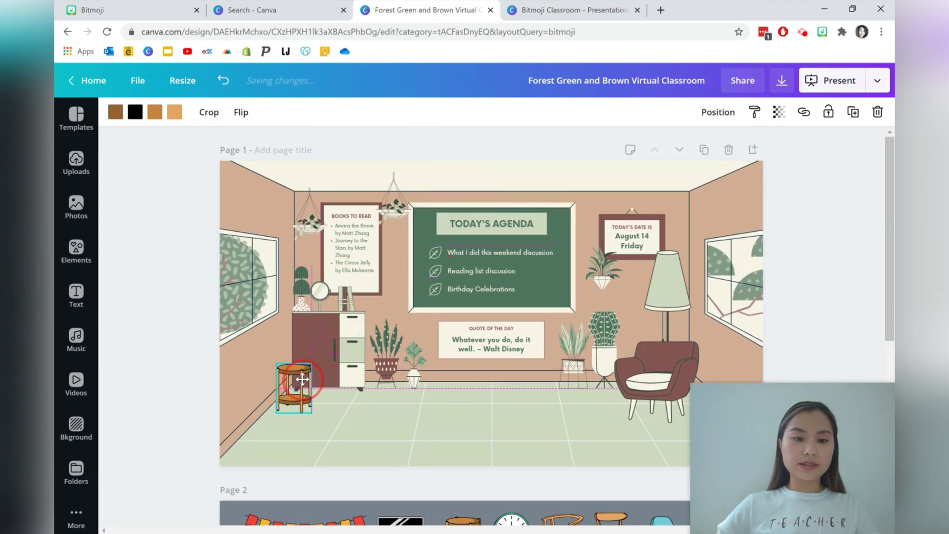
pyautogui.click(807, 270)
pyautogui.scroll(-3, 807, 271)
pyautogui.moveTo(478, 405); pyautogui.dragTo(446, 275)
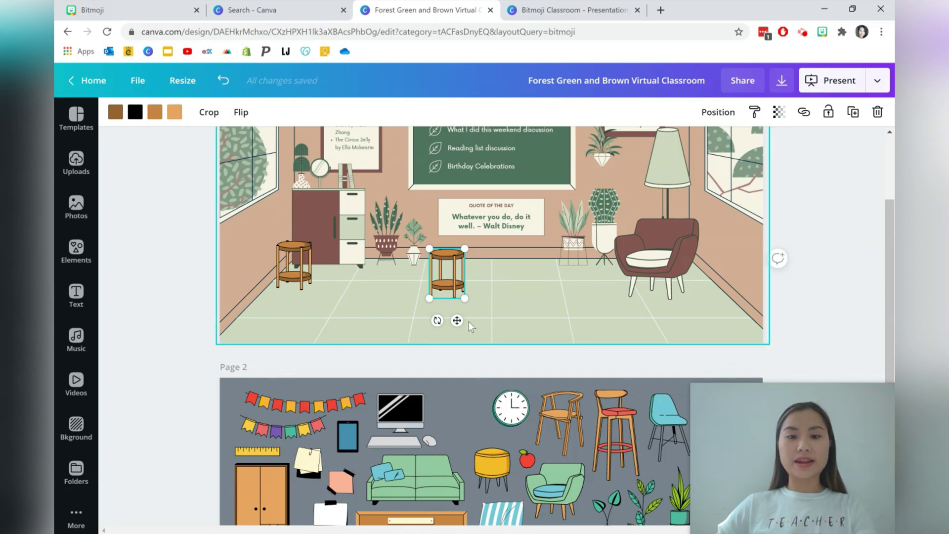
pyautogui.hotkey('ctrl', 'z')
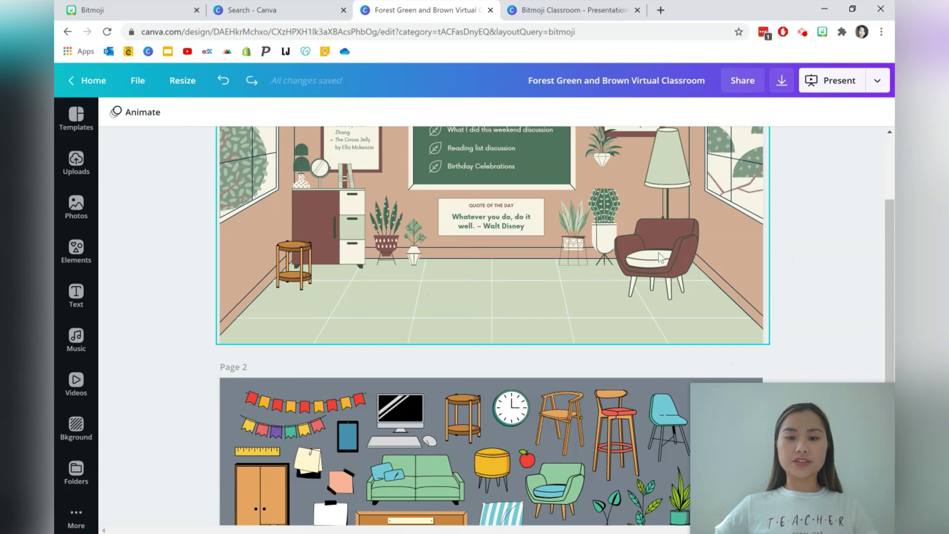
pyautogui.scroll(3, 798, 247)
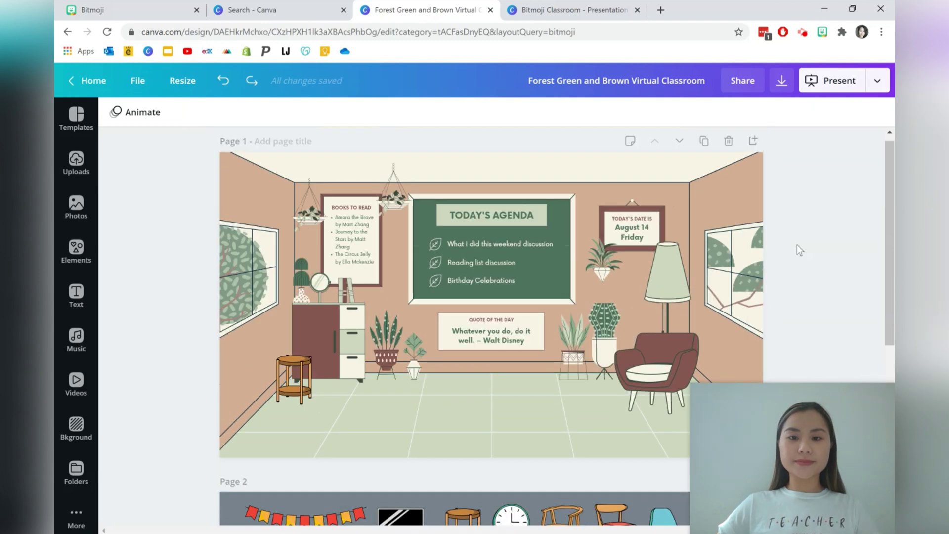
pyautogui.click(823, 33)
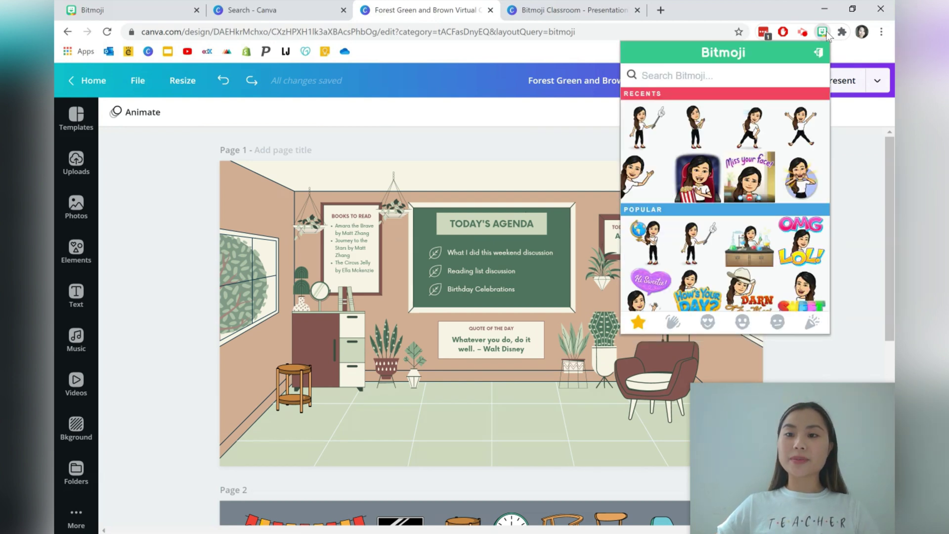
# - Copy a Bitmoji sticker found by searching 'pose' and paste it onto Page 1
pyautogui.write('pose')
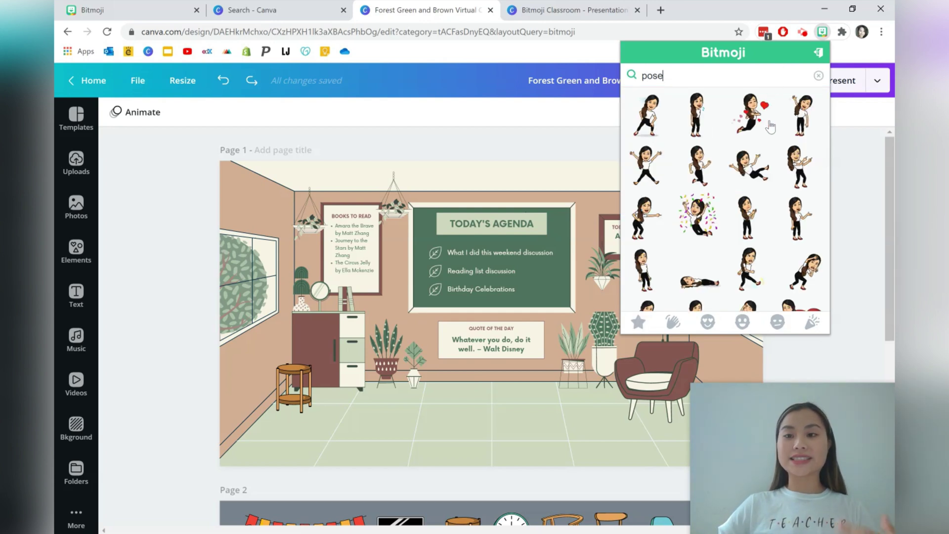
pyautogui.scroll(-1, 767, 133)
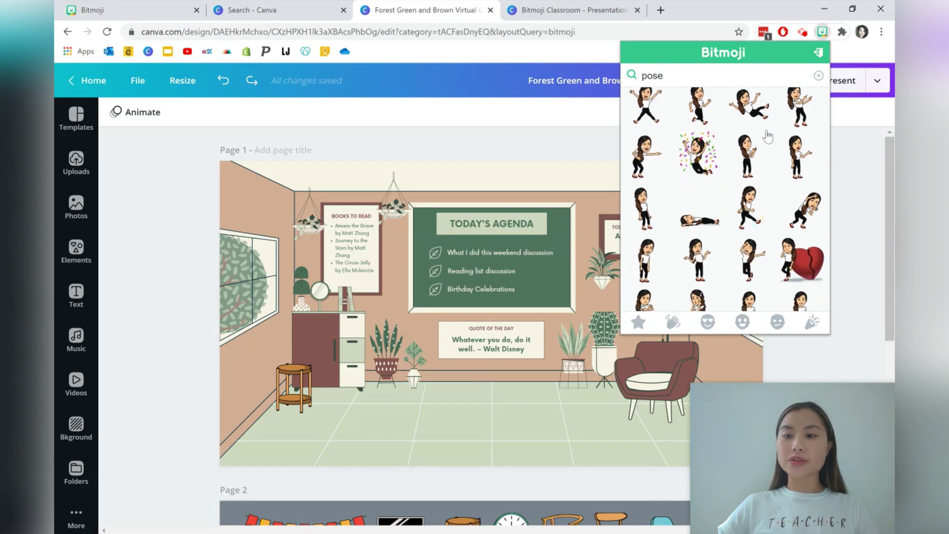
pyautogui.rightClick(752, 115)
pyautogui.click(780, 147)
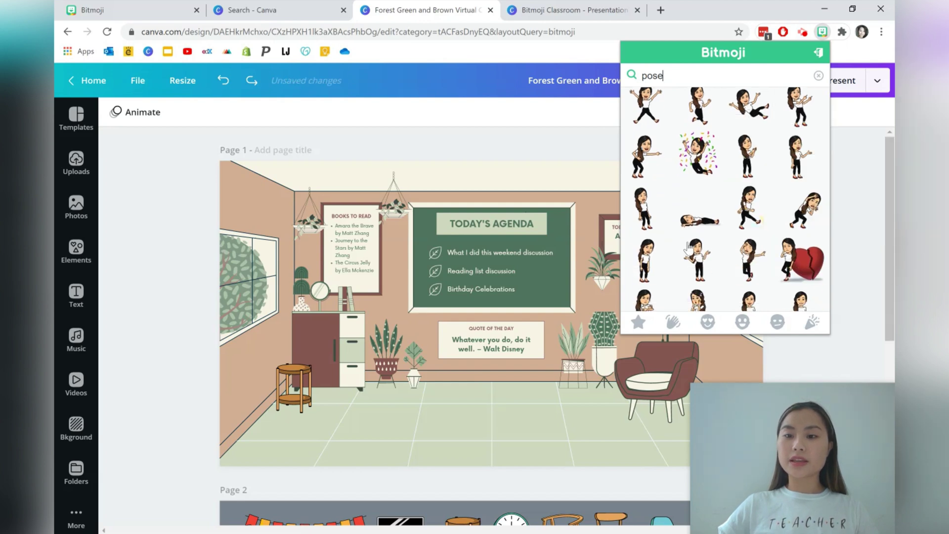
pyautogui.click(542, 402)
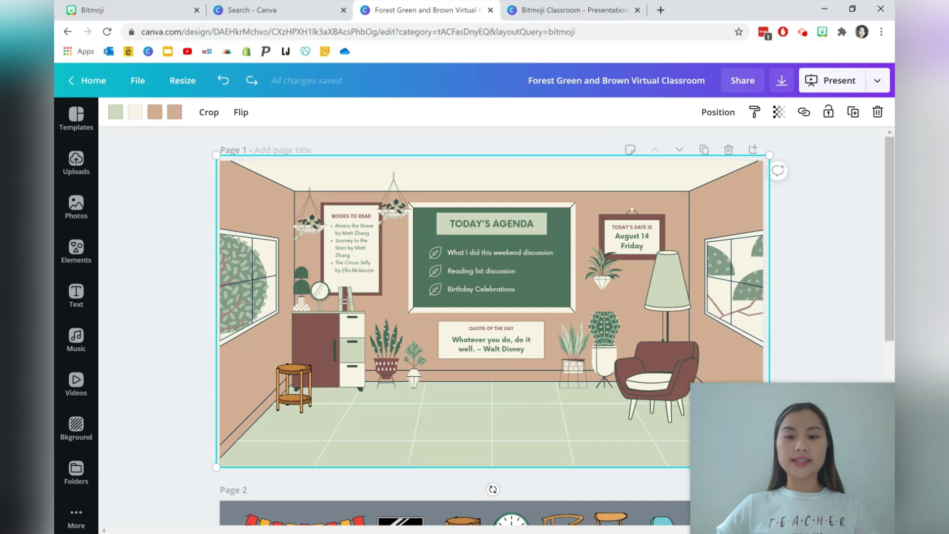
pyautogui.hotkey('ctrl', 'v')
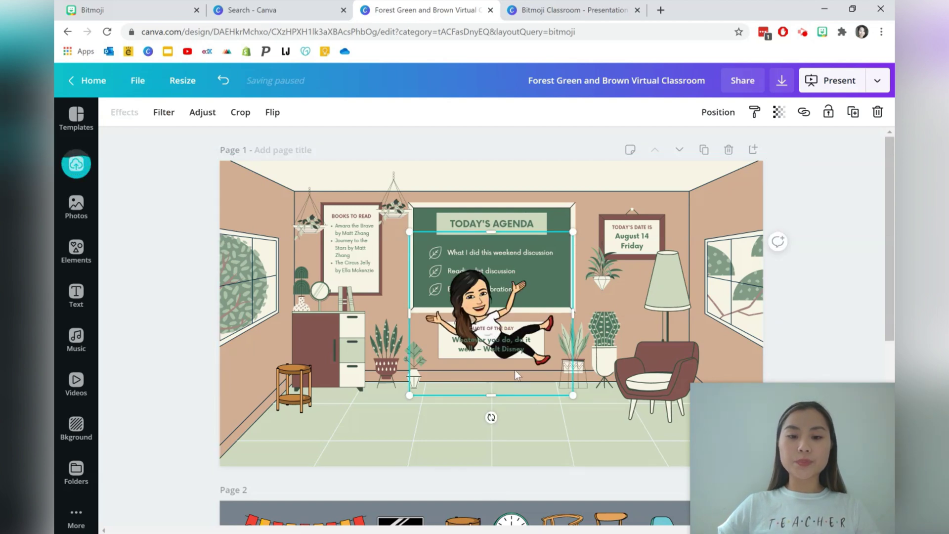
# - Bring the sticker to front, flip it horizontally, and place it beside the lamp and armchair
pyautogui.click(712, 118)
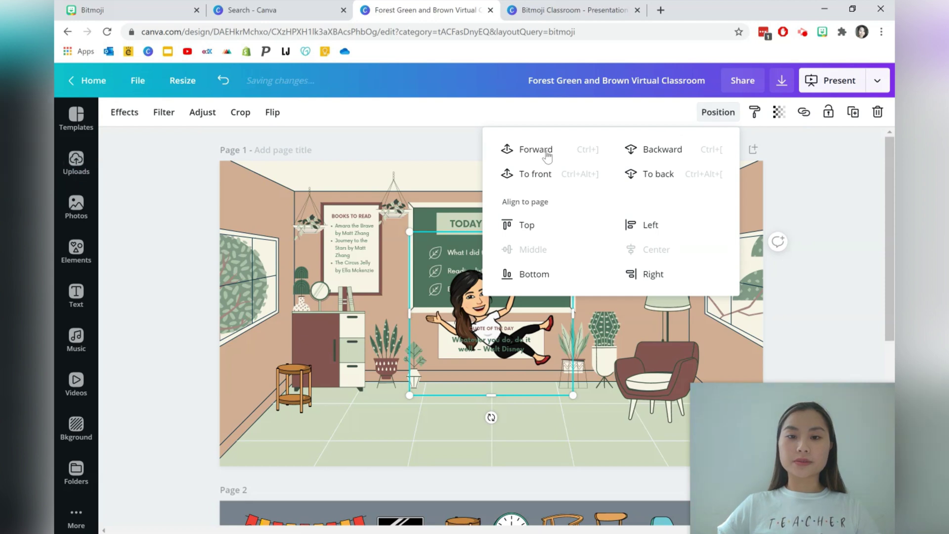
pyautogui.click(533, 176)
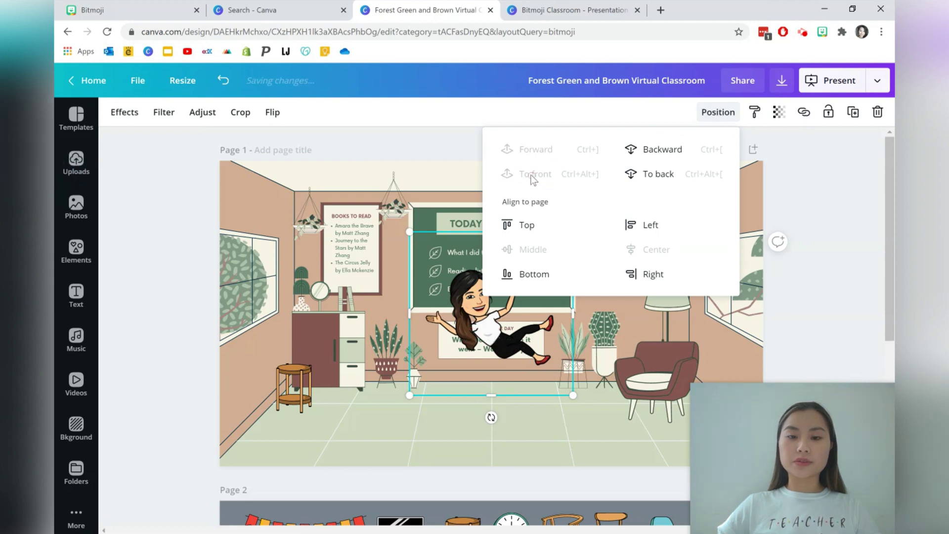
pyautogui.click(499, 360)
pyautogui.moveTo(498, 360); pyautogui.dragTo(419, 377)
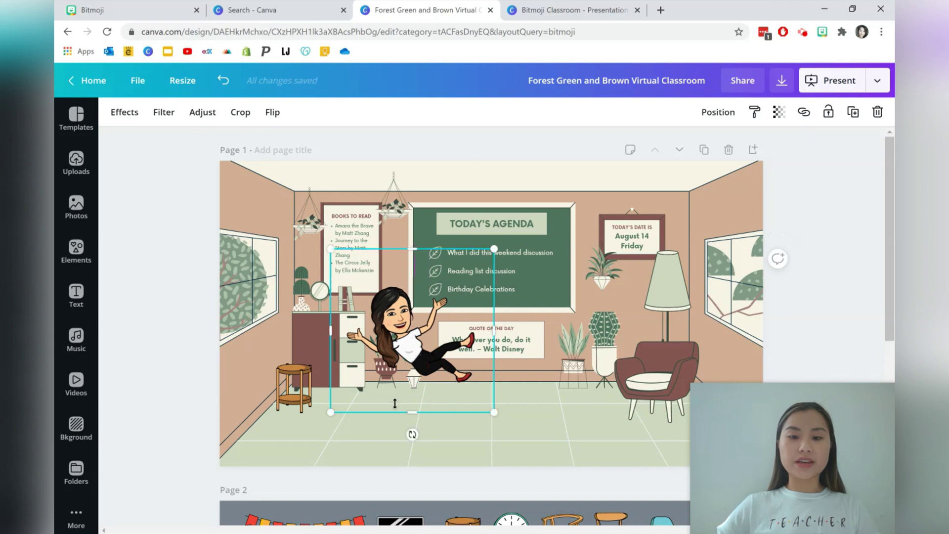
pyautogui.click(272, 115)
pyautogui.click(288, 144)
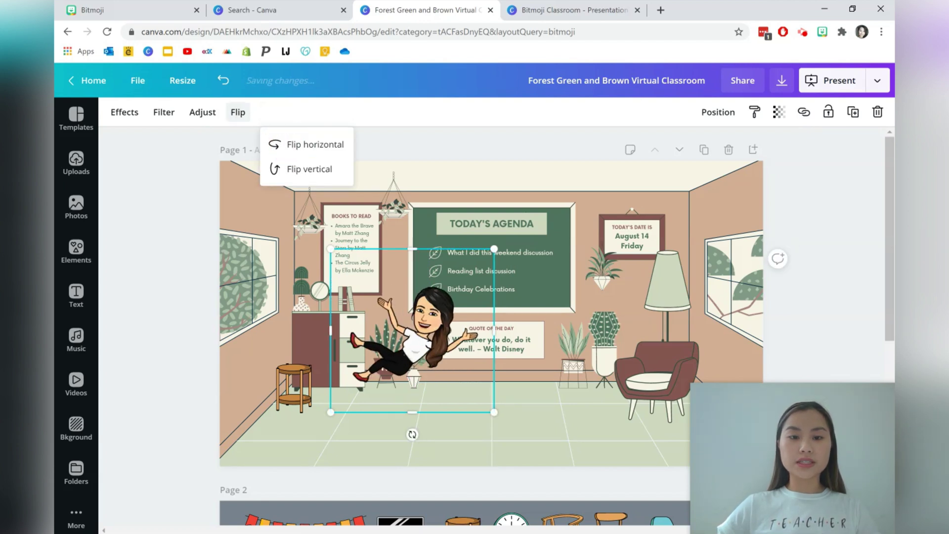
pyautogui.click(550, 410)
pyautogui.moveTo(455, 367); pyautogui.dragTo(625, 357)
pyautogui.click(870, 278)
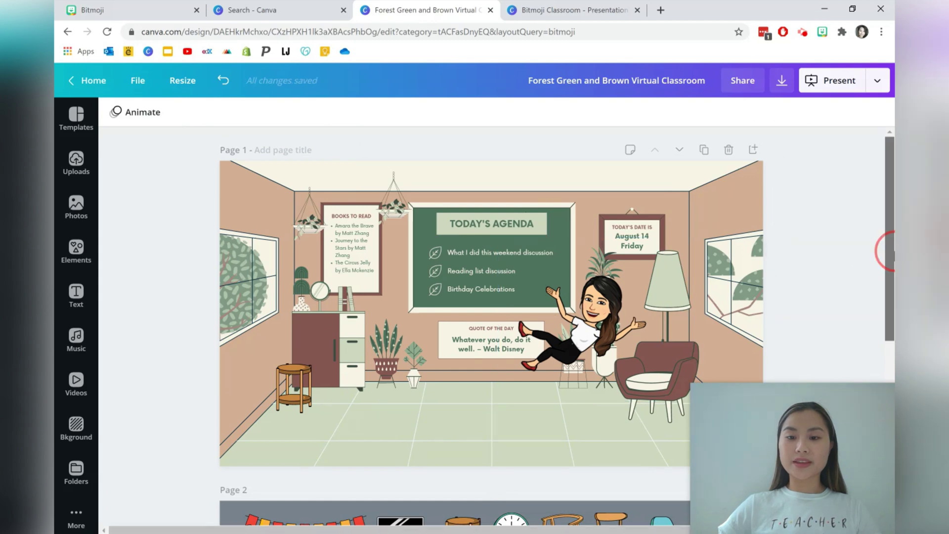
pyautogui.moveTo(889, 245); pyautogui.dragTo(893, 438)
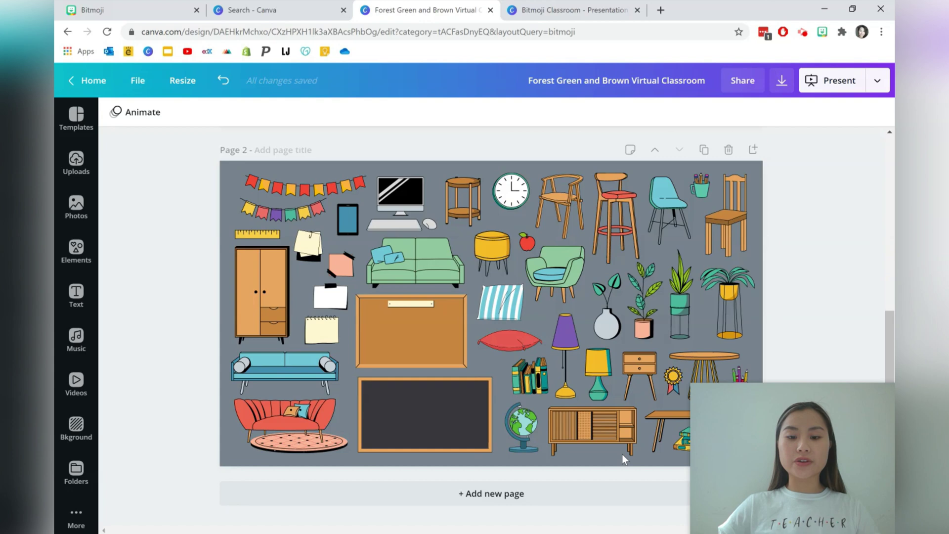
# - Add Page 3 and place the cream-wall, wood-floor photo found by searching 'wall and floor'
pyautogui.click(538, 493)
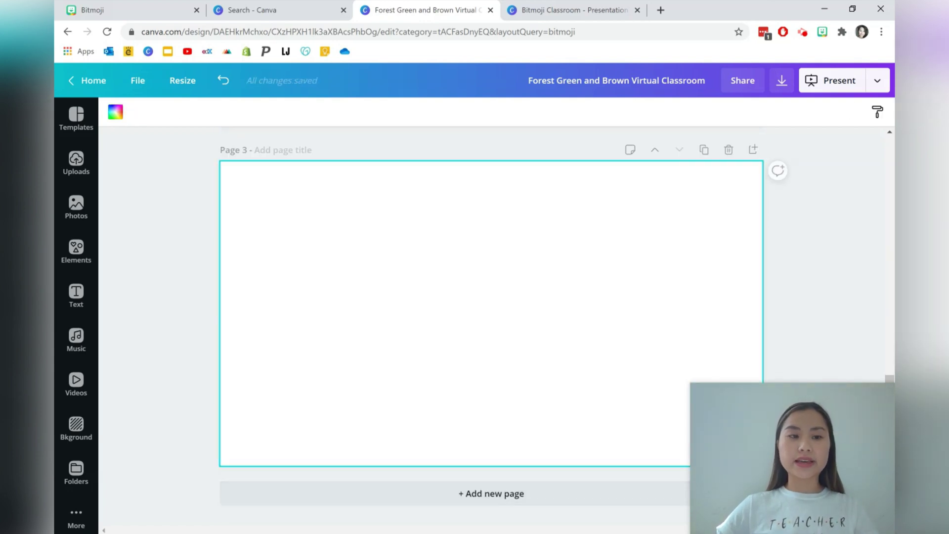
pyautogui.click(76, 207)
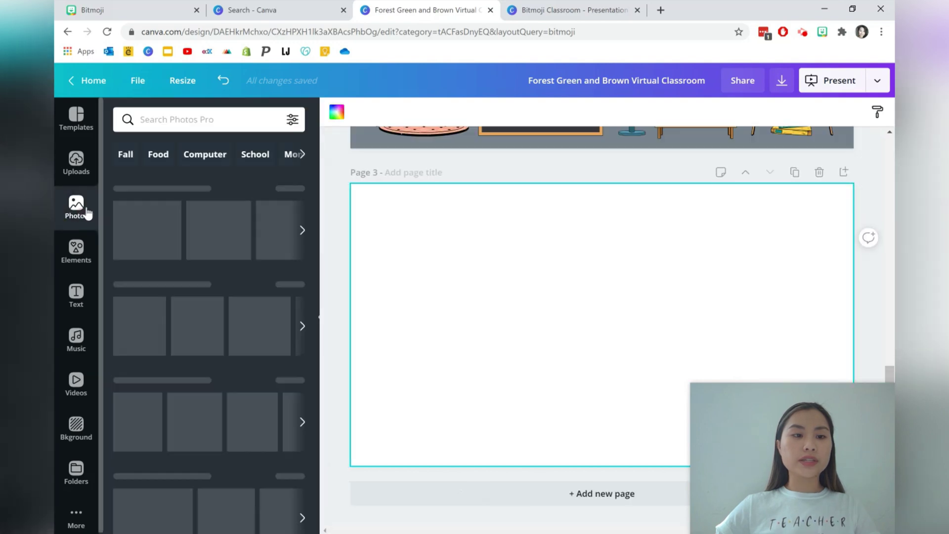
pyautogui.click(179, 119)
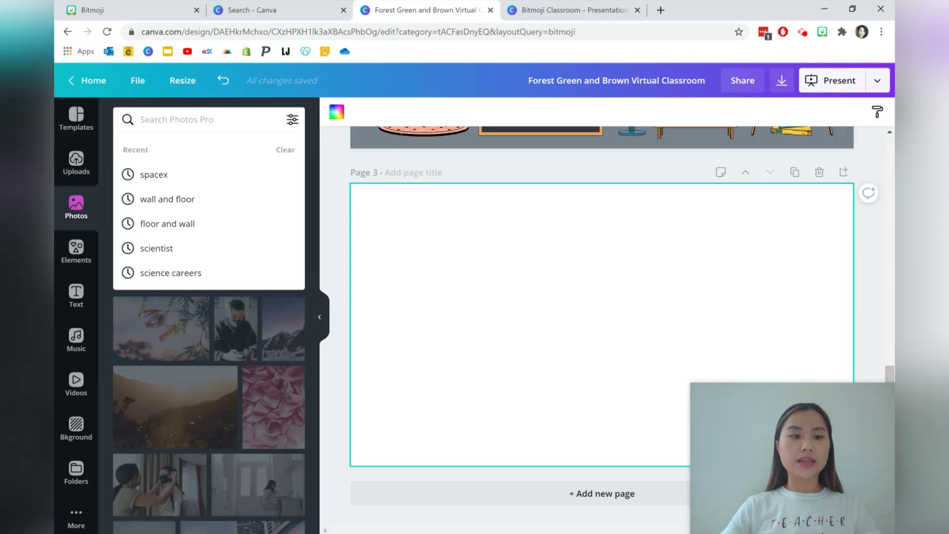
pyautogui.write('wall and')
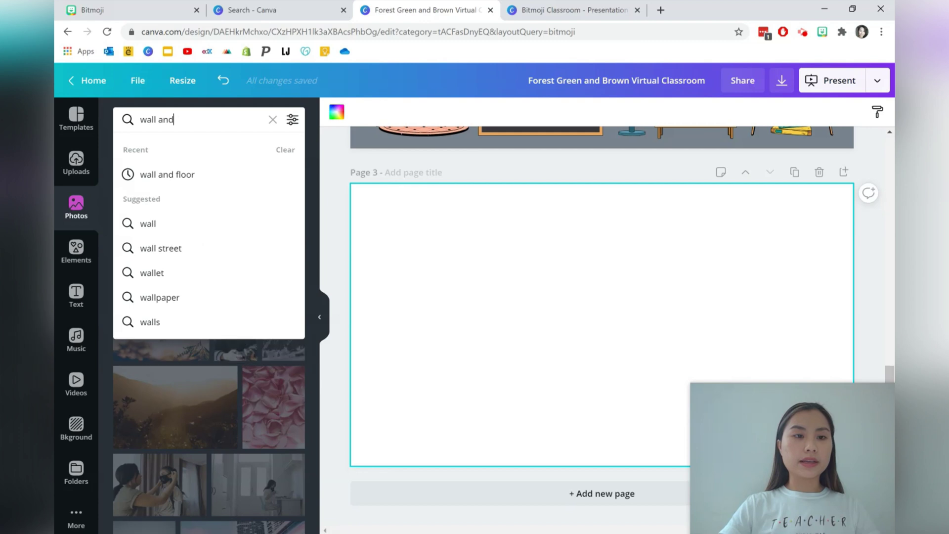
pyautogui.write(' floor')
pyautogui.press('Return')
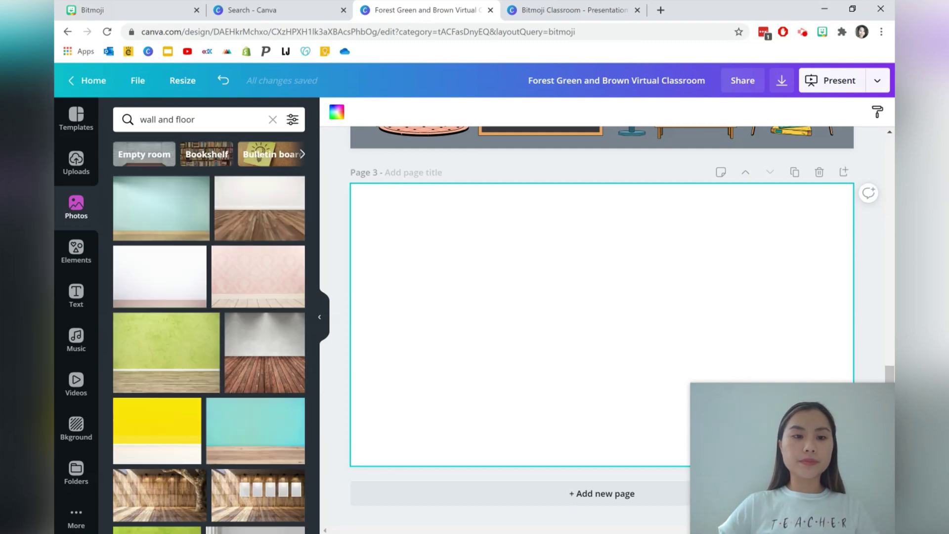
pyautogui.scroll(-3, 158, 210)
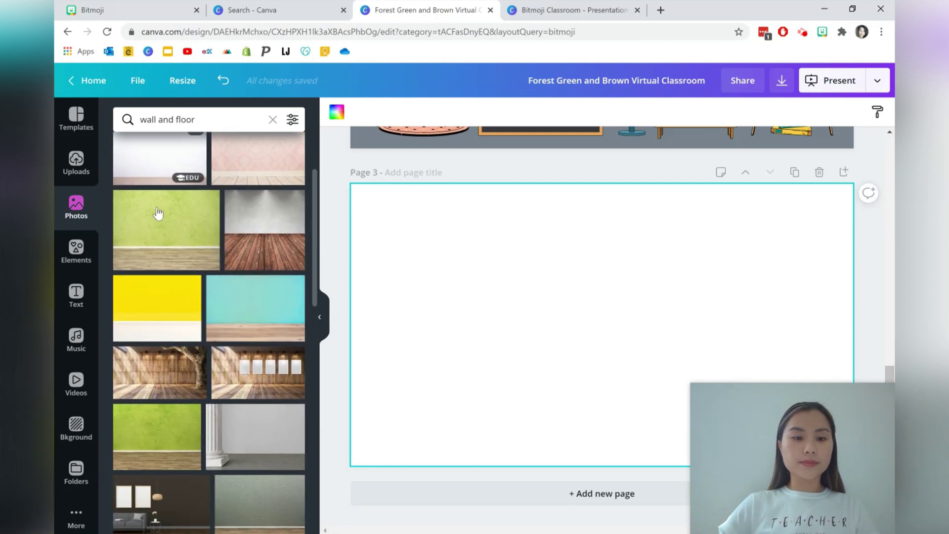
pyautogui.scroll(-10, 167, 213)
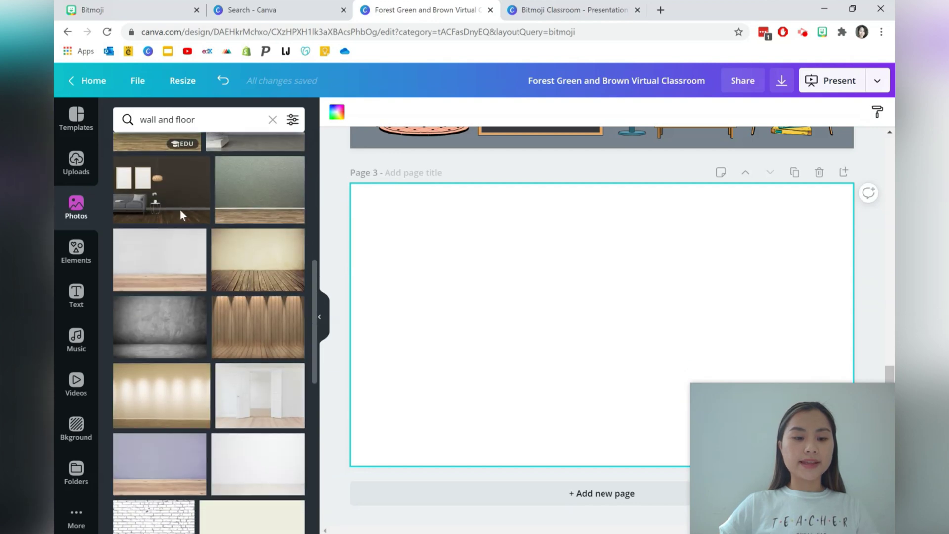
pyautogui.scroll(-2, 289, 376)
pyautogui.click(281, 354)
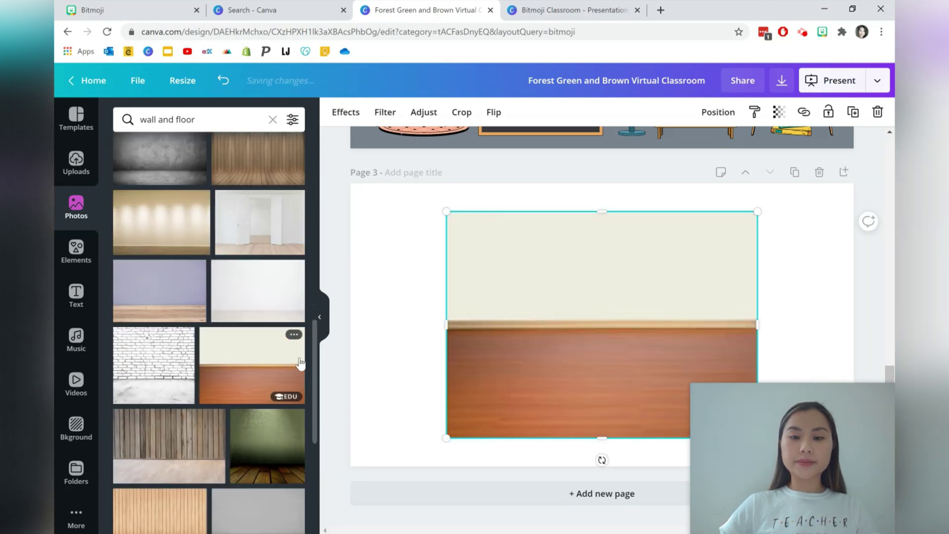
# - Enlarge and reposition the wall-and-floor photo until it covers the whole page
pyautogui.moveTo(449, 431); pyautogui.dragTo(351, 484)
pyautogui.click(323, 332)
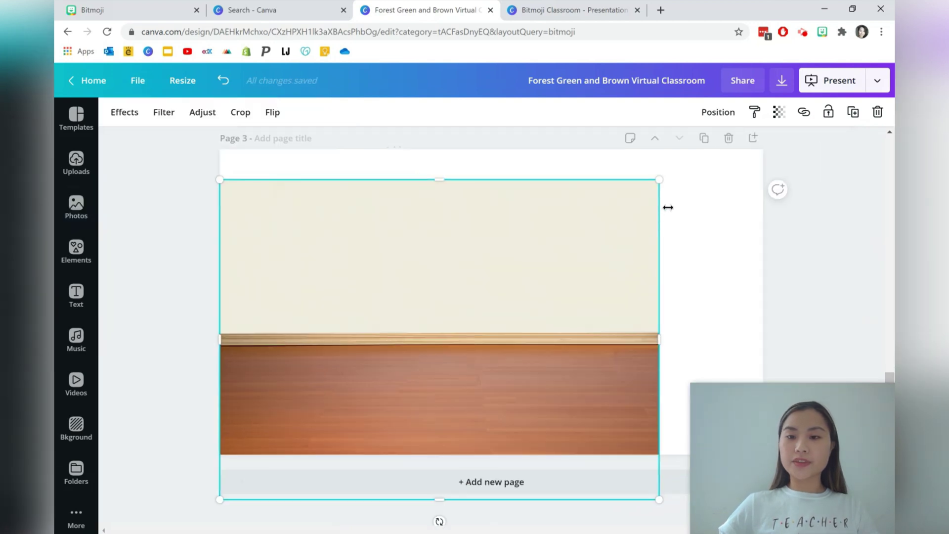
pyautogui.moveTo(659, 181); pyautogui.dragTo(758, 139)
pyautogui.moveTo(523, 264); pyautogui.dragTo(514, 308)
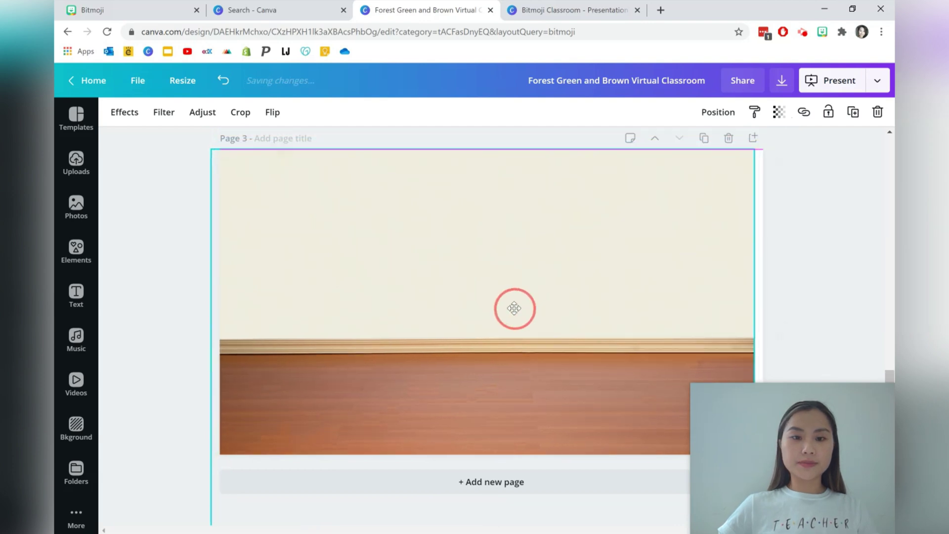
pyautogui.click(803, 303)
pyautogui.moveTo(625, 311); pyautogui.dragTo(625, 323)
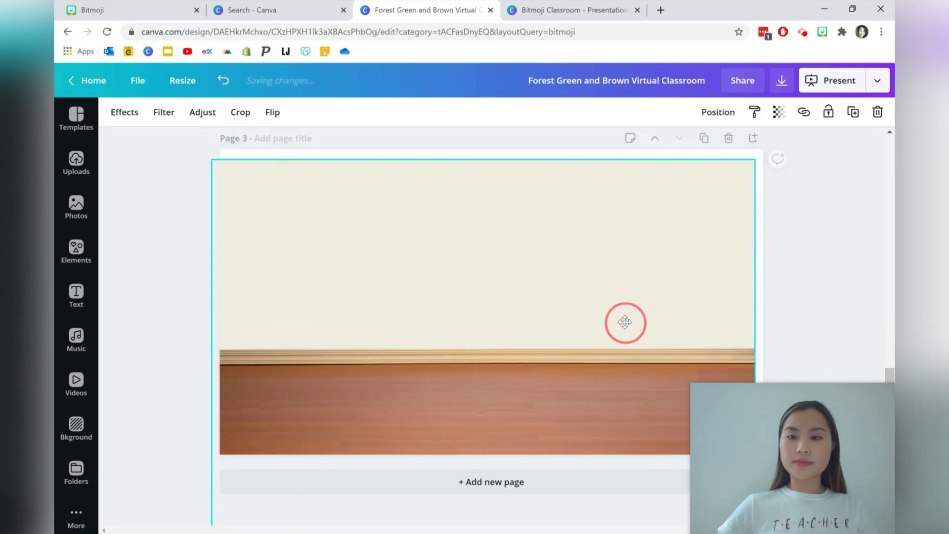
pyautogui.moveTo(756, 162); pyautogui.dragTo(769, 142)
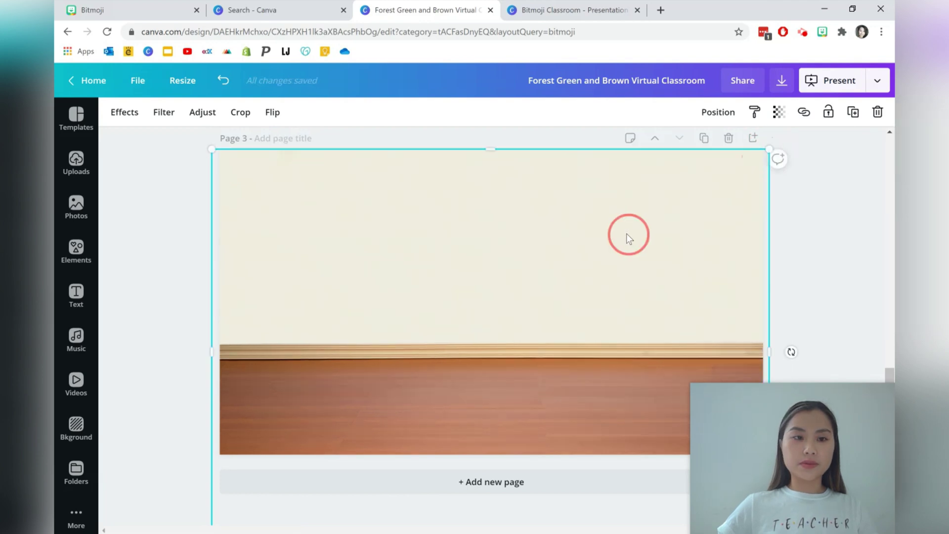
pyautogui.click(786, 238)
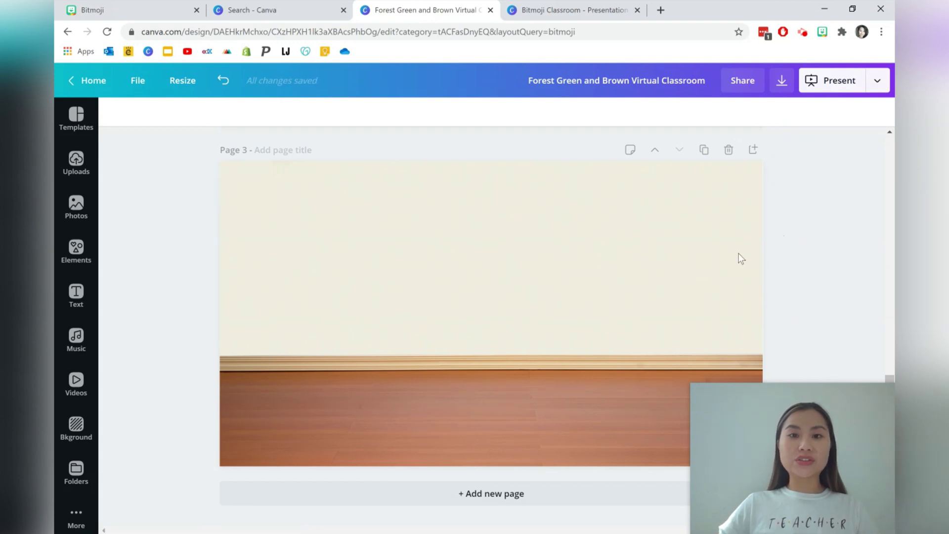
# - Add the grey chalkboard from an Elements search for 'board' to Page 3
pyautogui.click(75, 253)
pyautogui.click(172, 121)
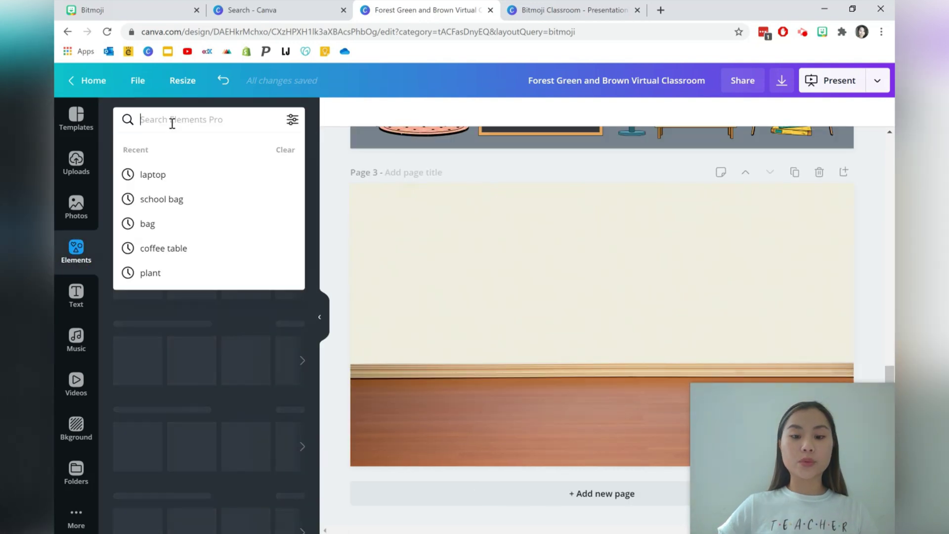
pyautogui.write('board')
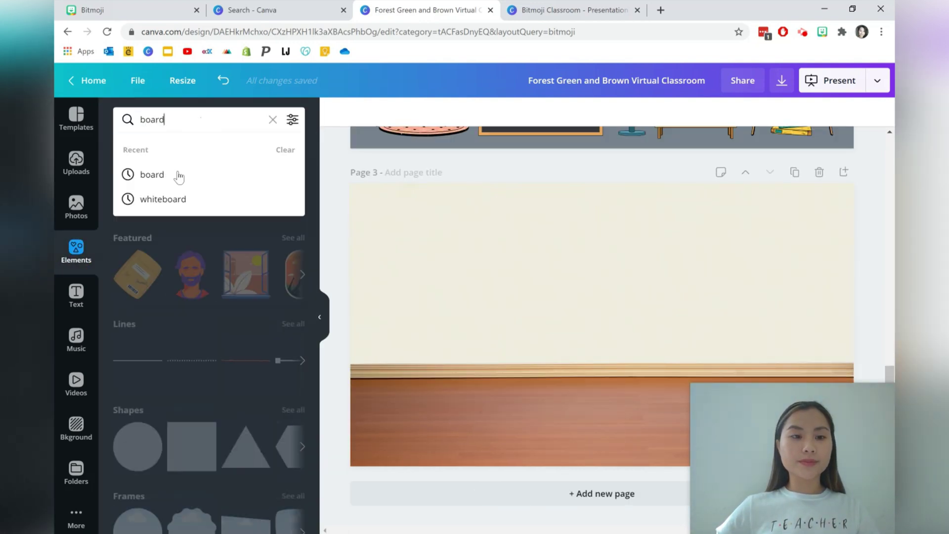
pyautogui.click(179, 173)
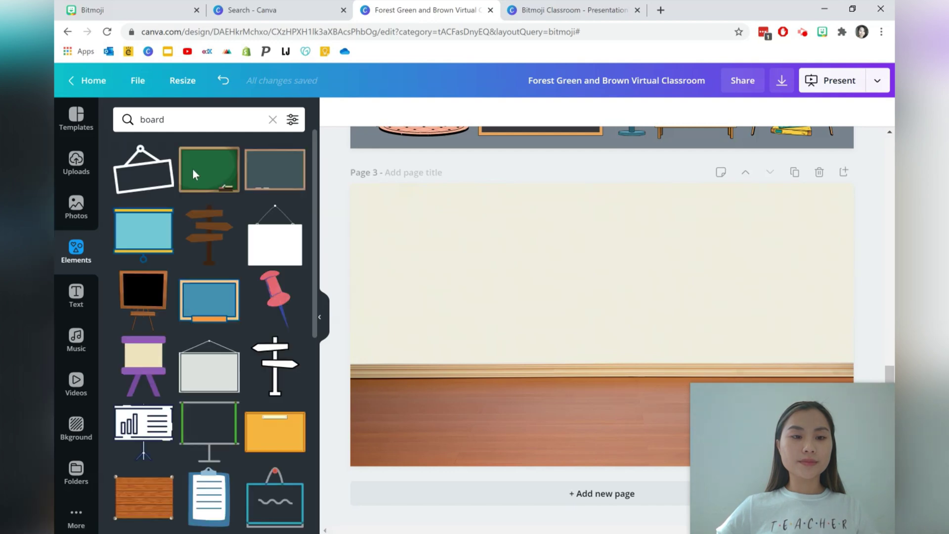
pyautogui.click(272, 168)
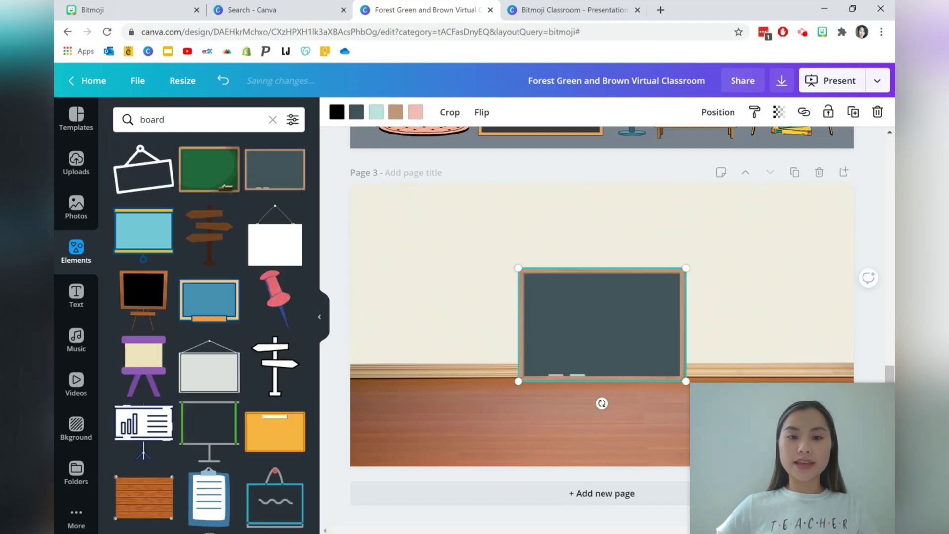
# - Move the chalkboard to the upper-left of the wall and enlarge it slightly
pyautogui.moveTo(593, 307); pyautogui.dragTo(547, 271)
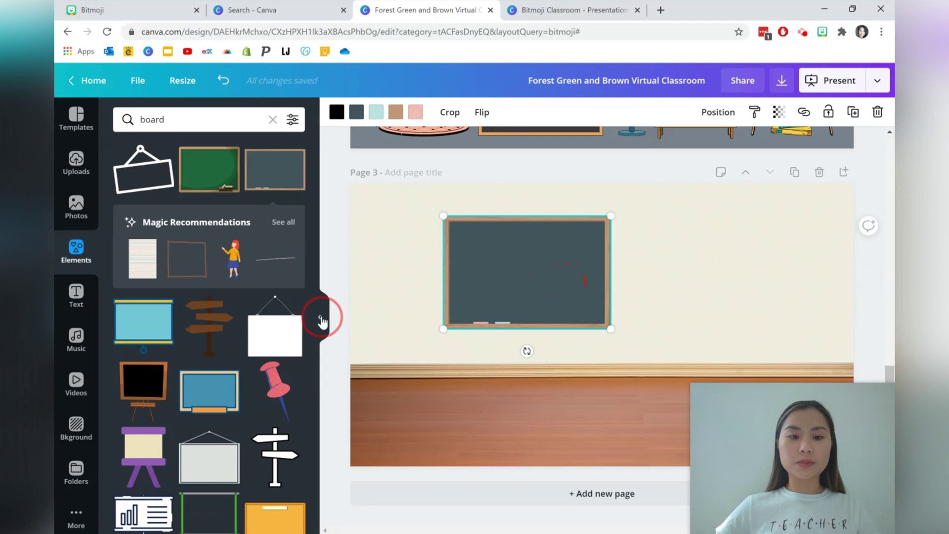
pyautogui.click(321, 319)
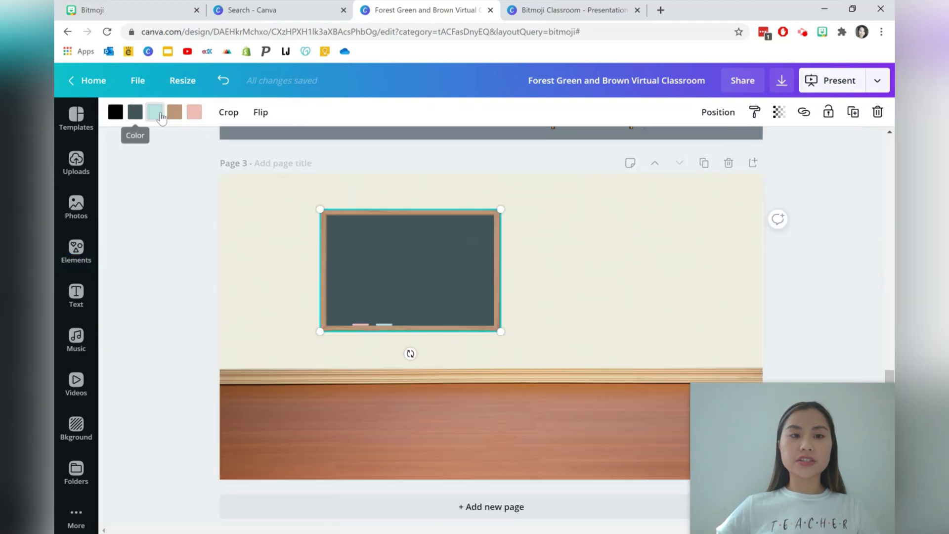
pyautogui.doubleClick(366, 251)
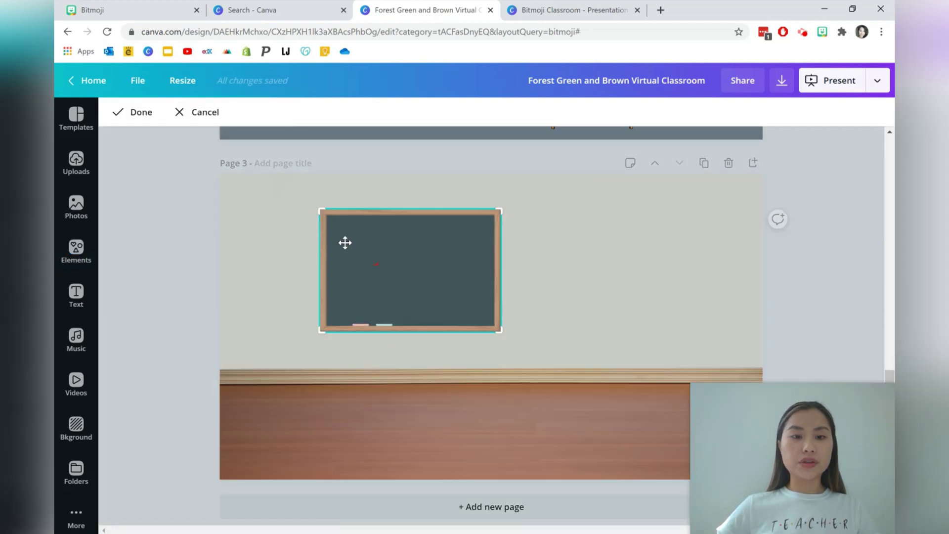
pyautogui.press('Escape')
pyautogui.moveTo(376, 242); pyautogui.dragTo(339, 232)
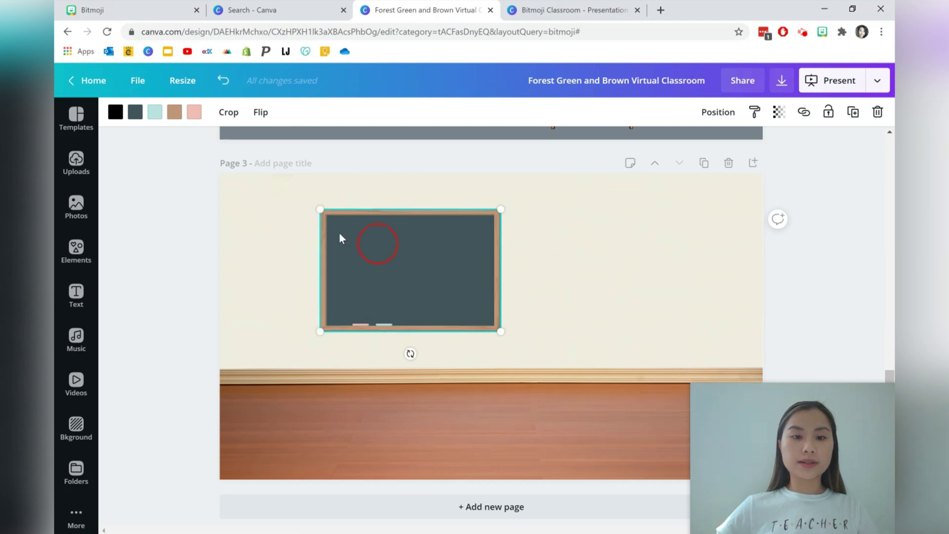
pyautogui.moveTo(466, 317); pyautogui.dragTo(503, 348)
pyautogui.moveTo(439, 311); pyautogui.dragTo(469, 304)
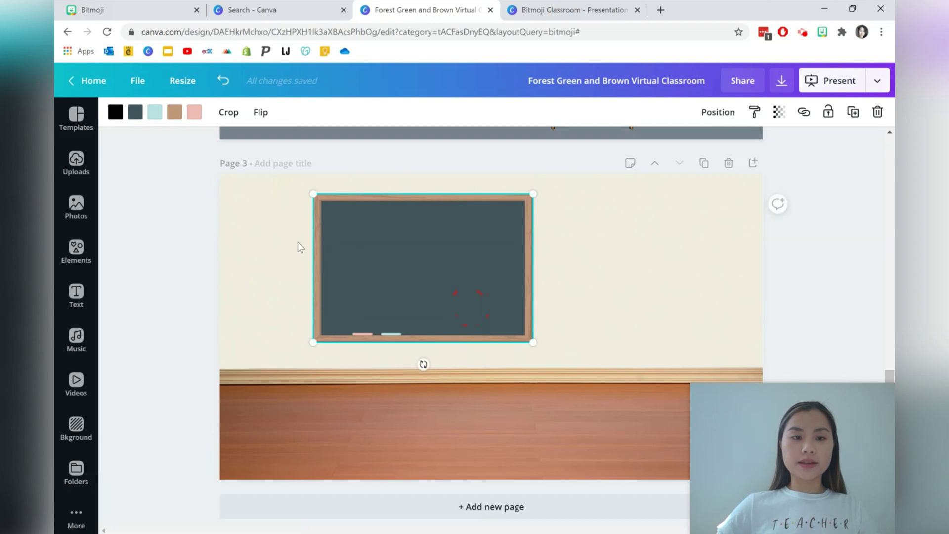
pyautogui.click(77, 293)
# - Add a 'Welcome' heading in the Apple Juice font
pyautogui.click(251, 181)
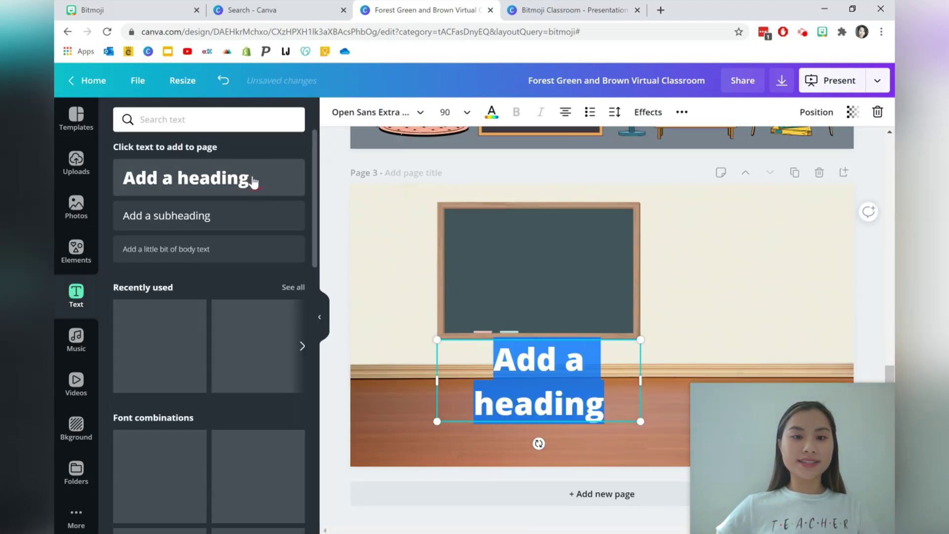
pyautogui.write('Wel')
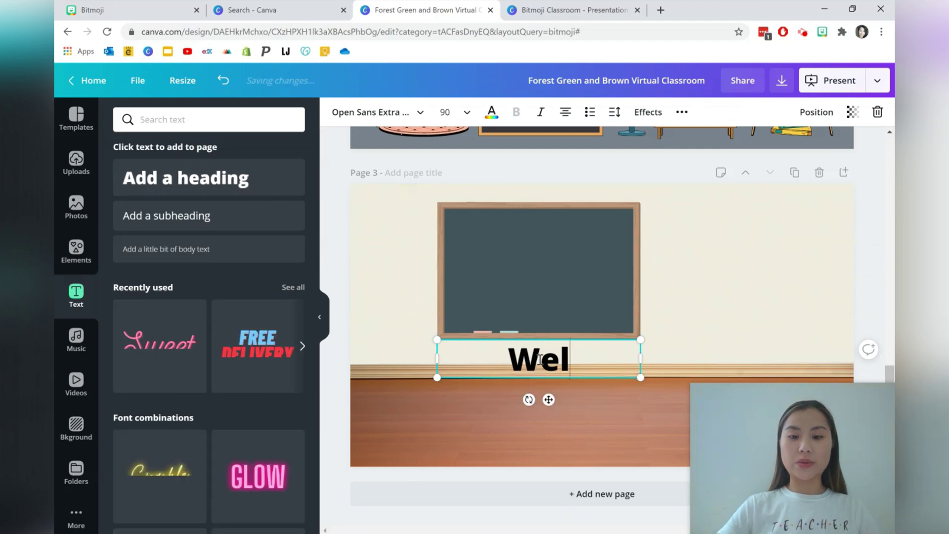
pyautogui.write('come')
pyautogui.moveTo(464, 360); pyautogui.dragTo(496, 359)
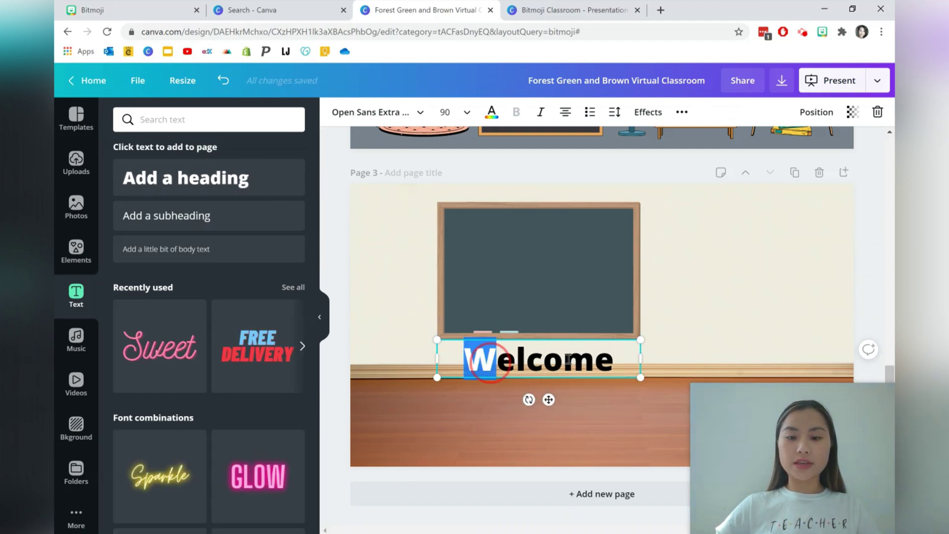
pyautogui.moveTo(568, 360); pyautogui.dragTo(624, 358)
pyautogui.click(321, 304)
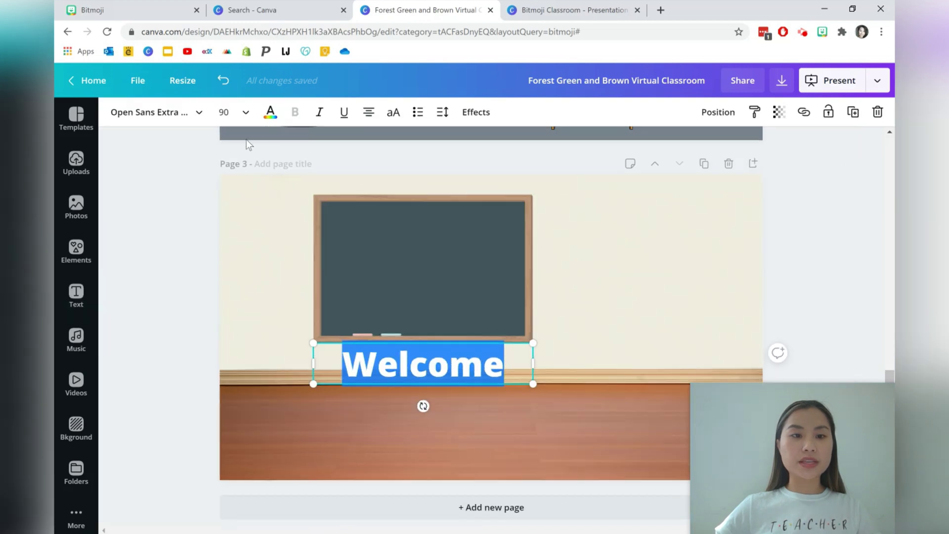
pyautogui.click(200, 115)
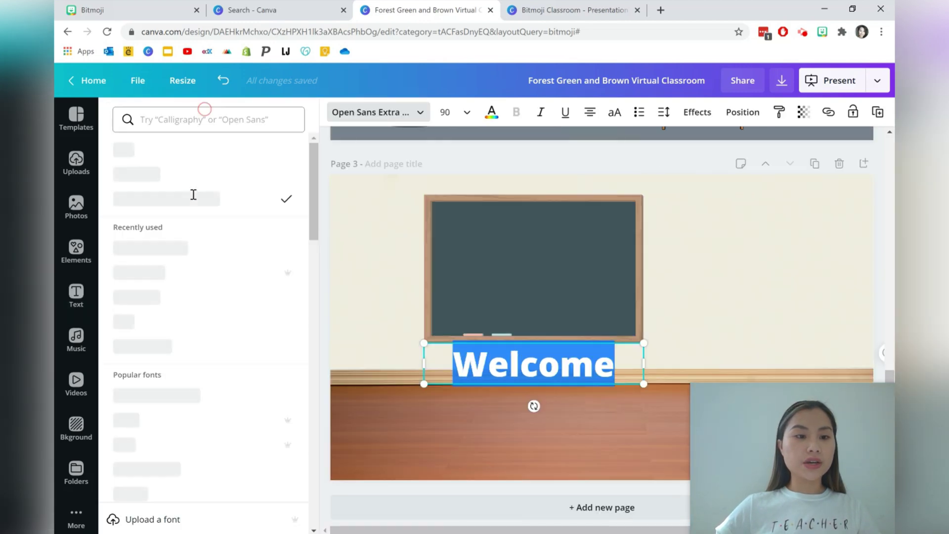
pyautogui.click(198, 273)
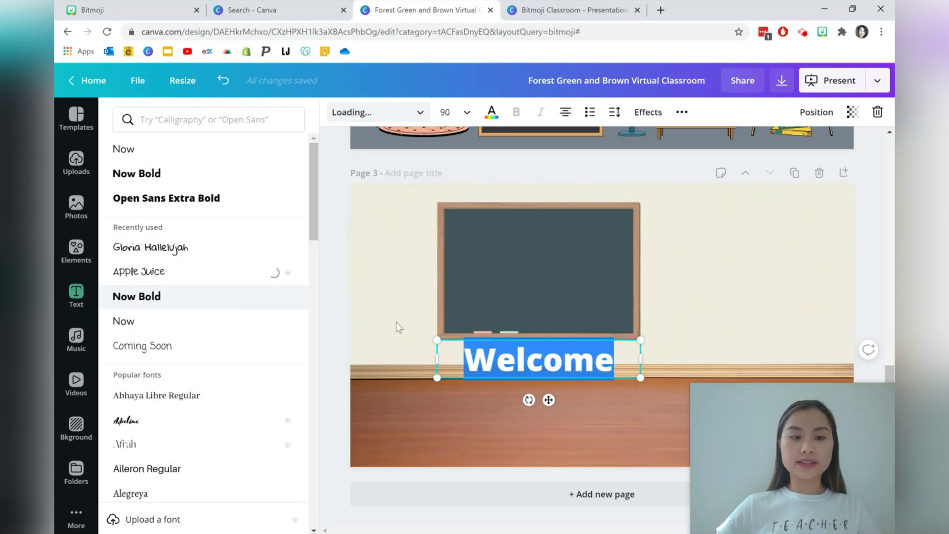
# - Place Welcome across the chalkboard's top, colour it cream, and apply the Hollow effect
pyautogui.moveTo(547, 400); pyautogui.dragTo(548, 273)
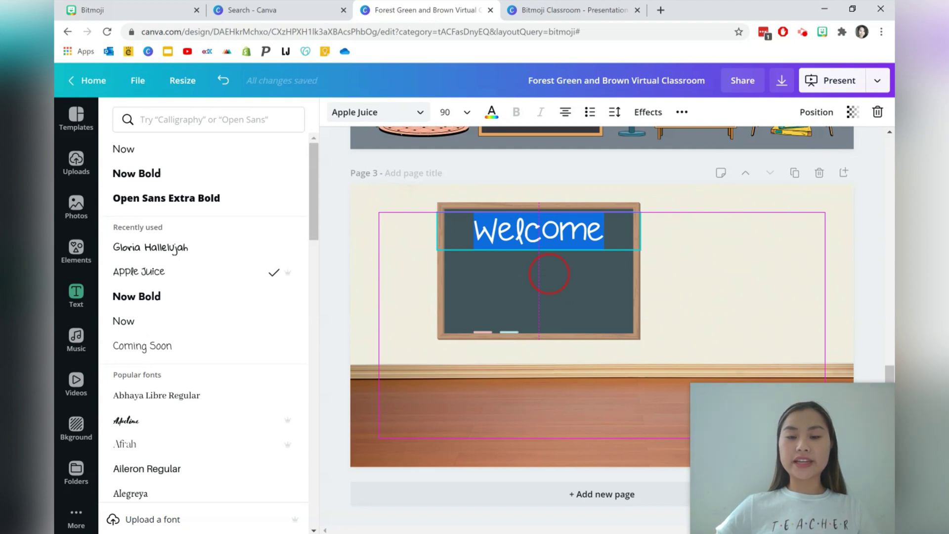
pyautogui.moveTo(549, 273); pyautogui.dragTo(548, 276)
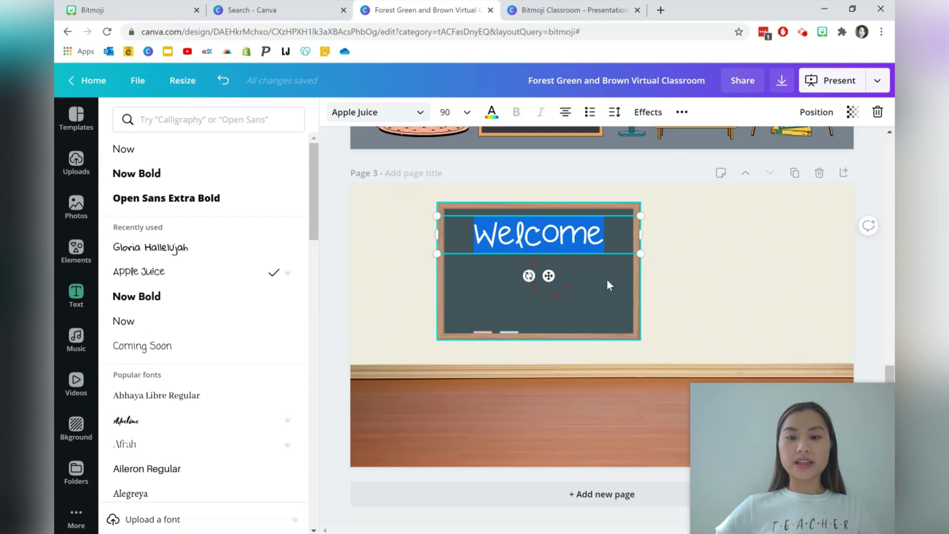
pyautogui.click(492, 111)
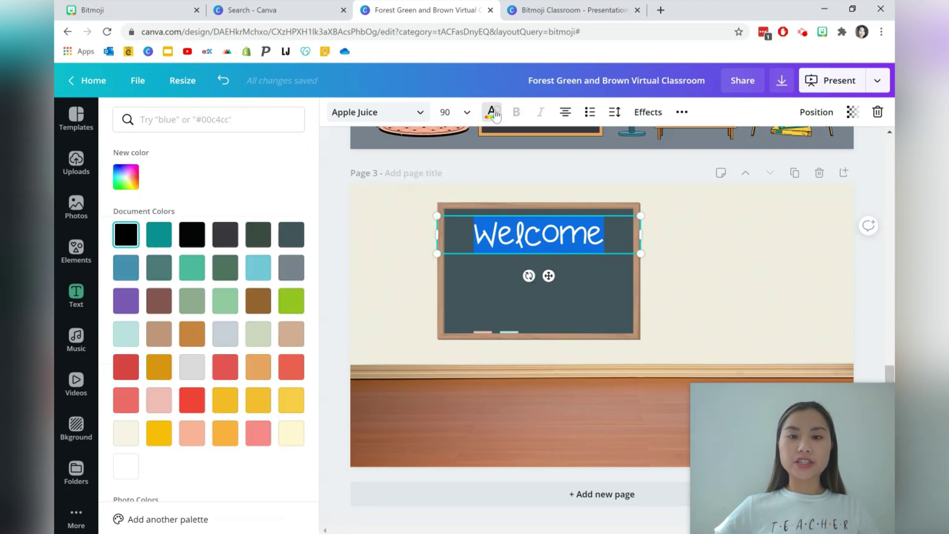
pyautogui.click(291, 441)
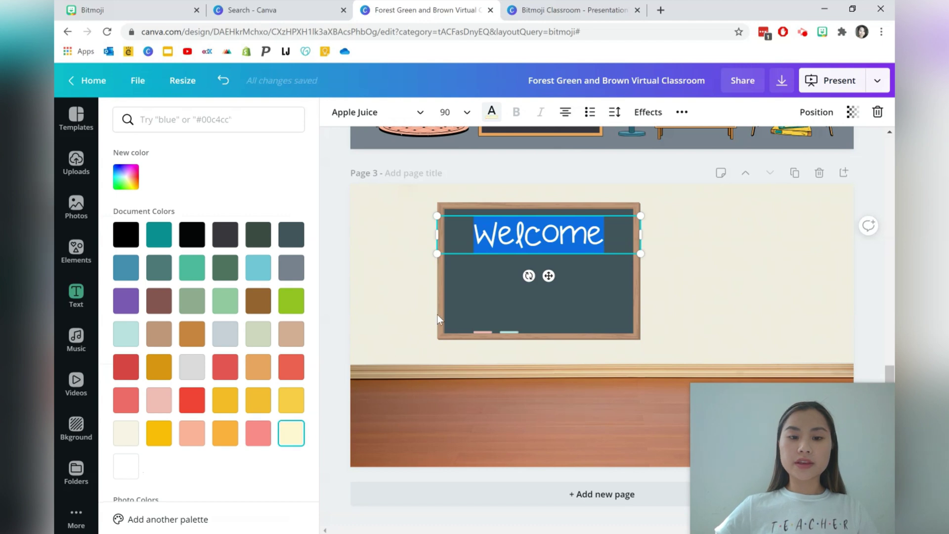
pyautogui.click(647, 113)
pyautogui.click(144, 221)
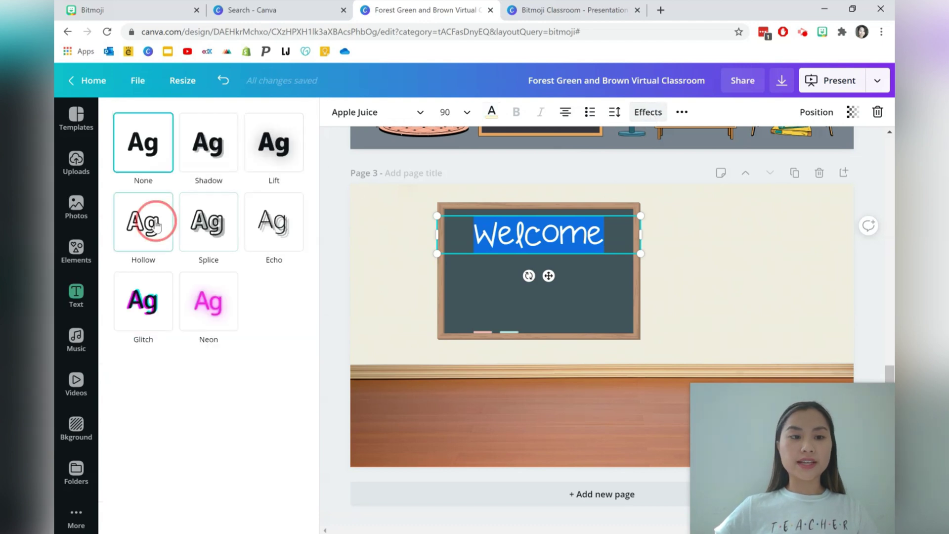
pyautogui.click(606, 285)
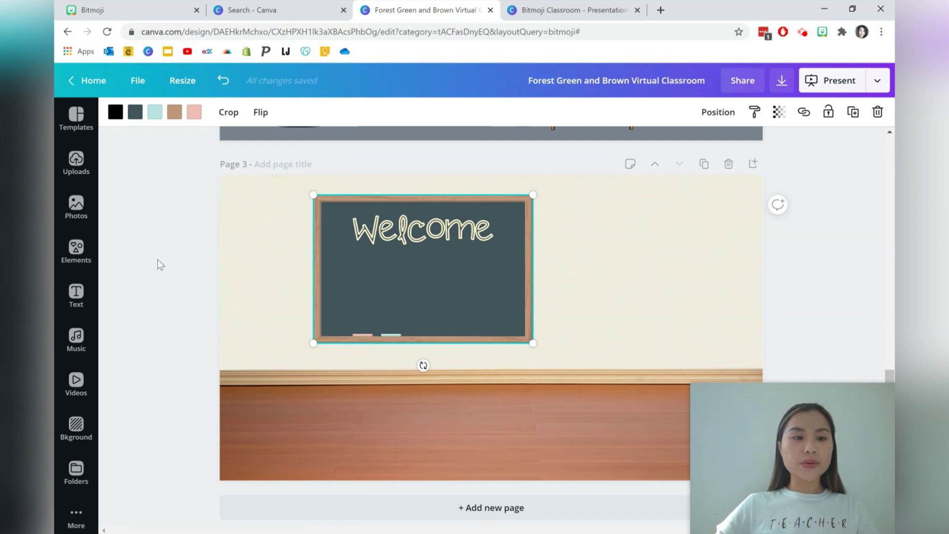
# - Add a left-aligned subheading reading '1. Quiz yourself.' and move it onto the chalkboard beneath Welcome
pyautogui.click(76, 294)
pyautogui.click(163, 223)
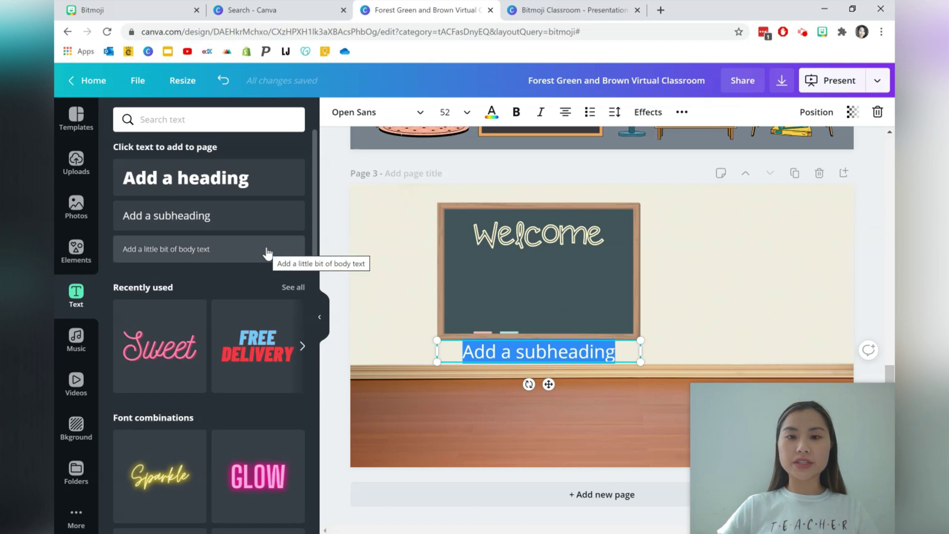
pyautogui.click(565, 112)
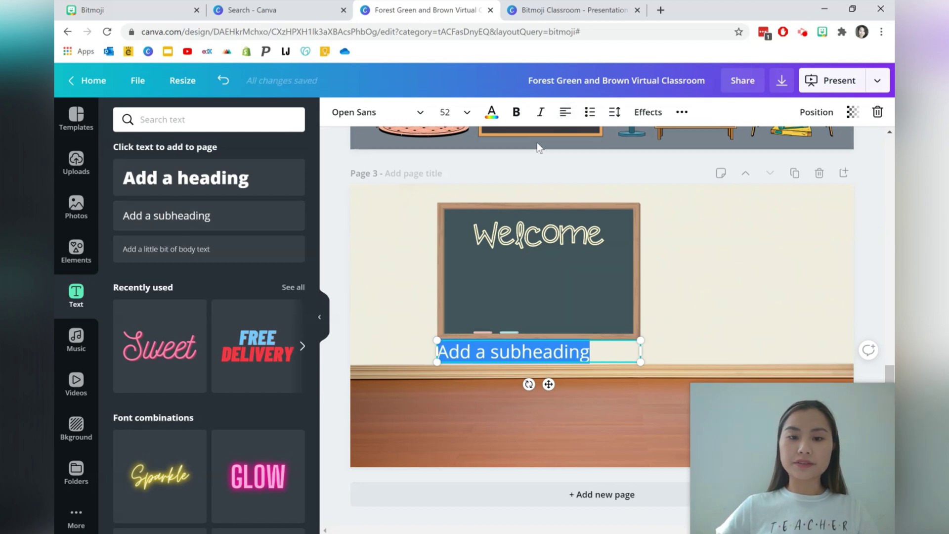
pyautogui.write('1.')
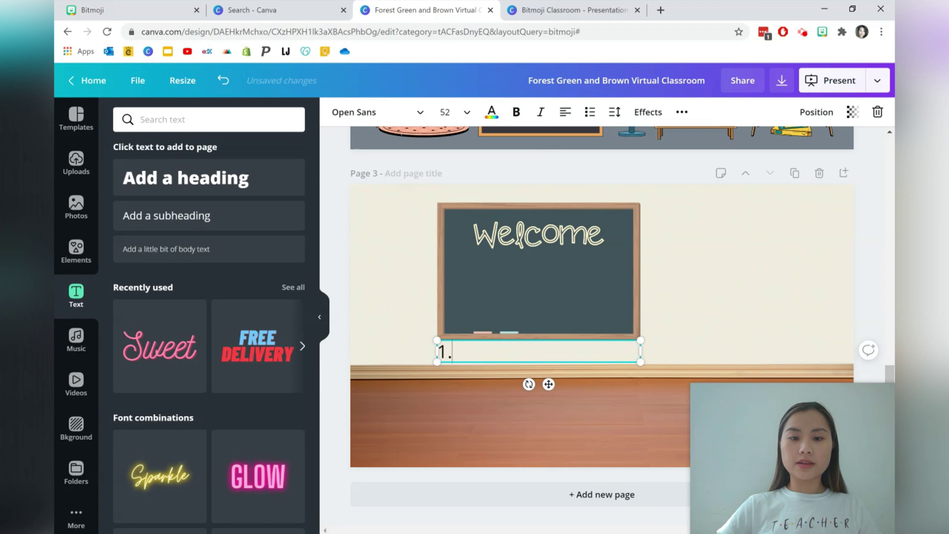
pyautogui.click(324, 312)
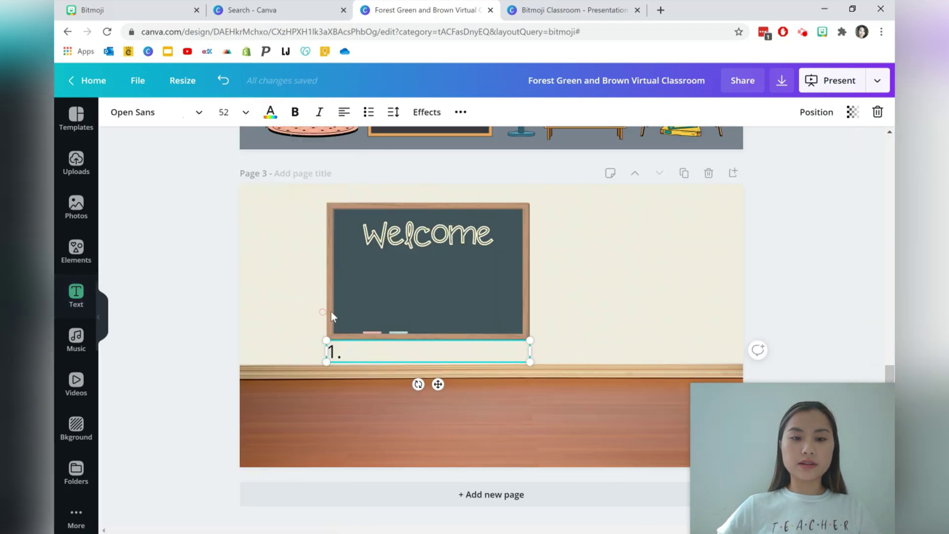
pyautogui.write('. Quiz')
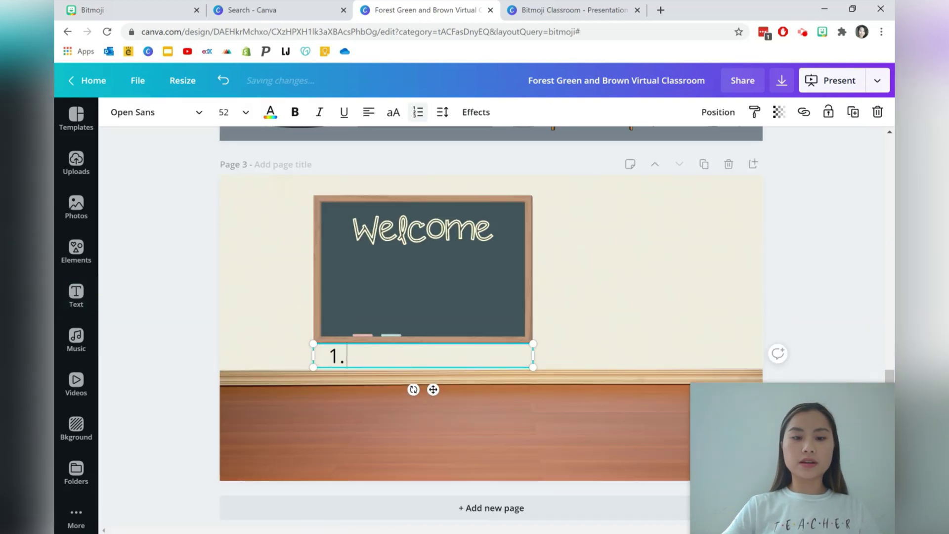
pyautogui.write(' yourself.')
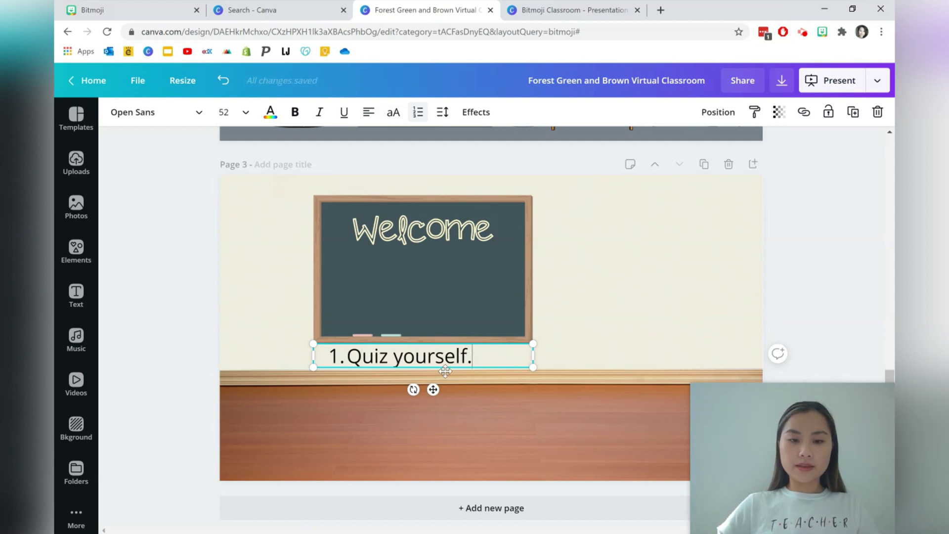
pyautogui.moveTo(445, 370); pyautogui.dragTo(443, 277)
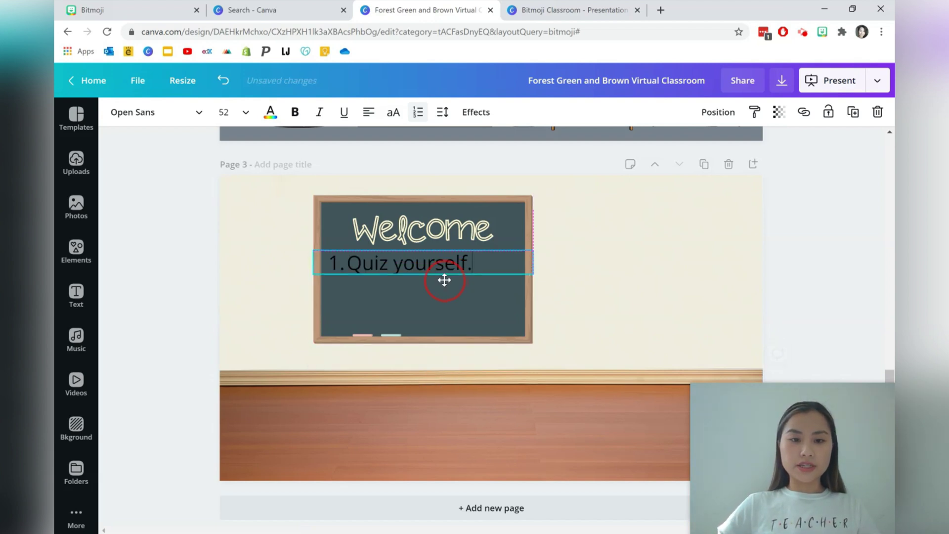
# - Set the line's font to Gloria Hallelujah and its colour to white
pyautogui.click(199, 113)
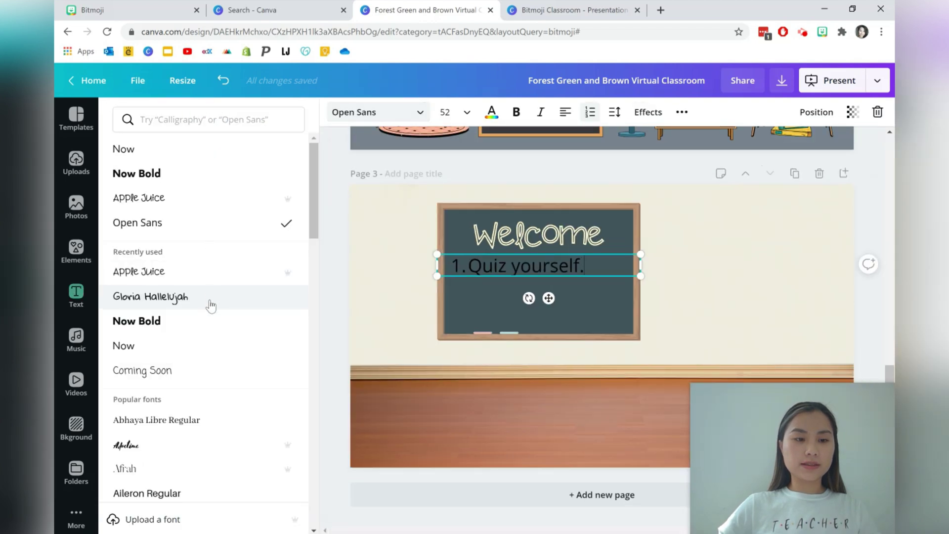
pyautogui.click(211, 305)
pyautogui.click(491, 118)
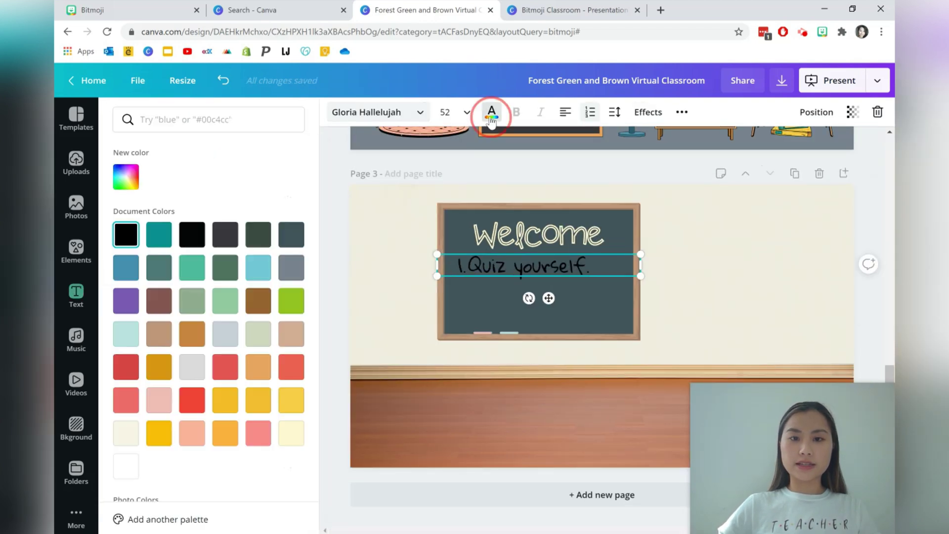
pyautogui.click(126, 466)
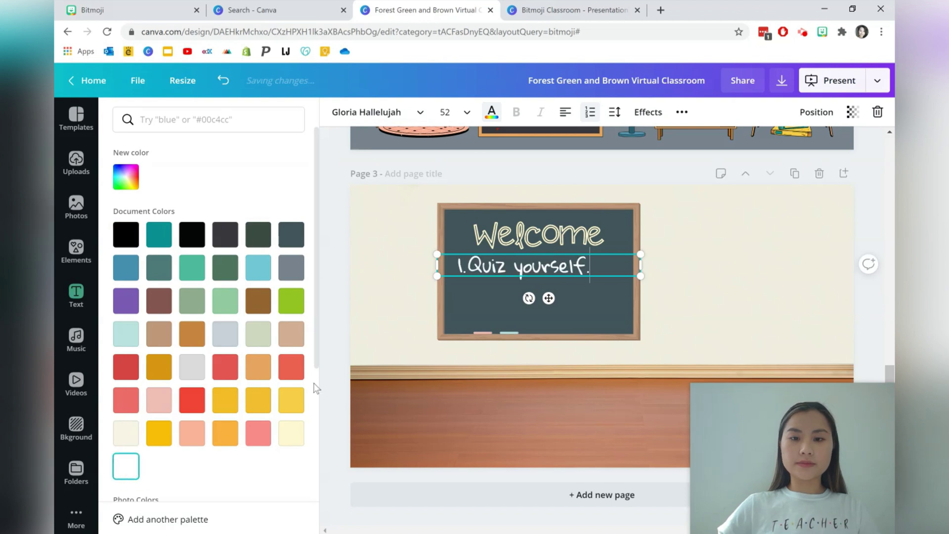
pyautogui.moveTo(591, 267); pyautogui.dragTo(471, 267)
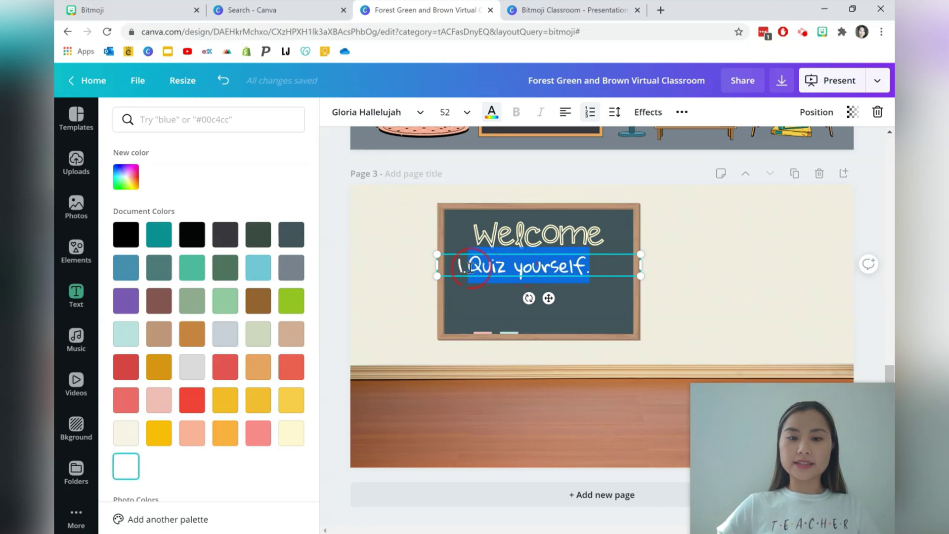
pyautogui.click(334, 390)
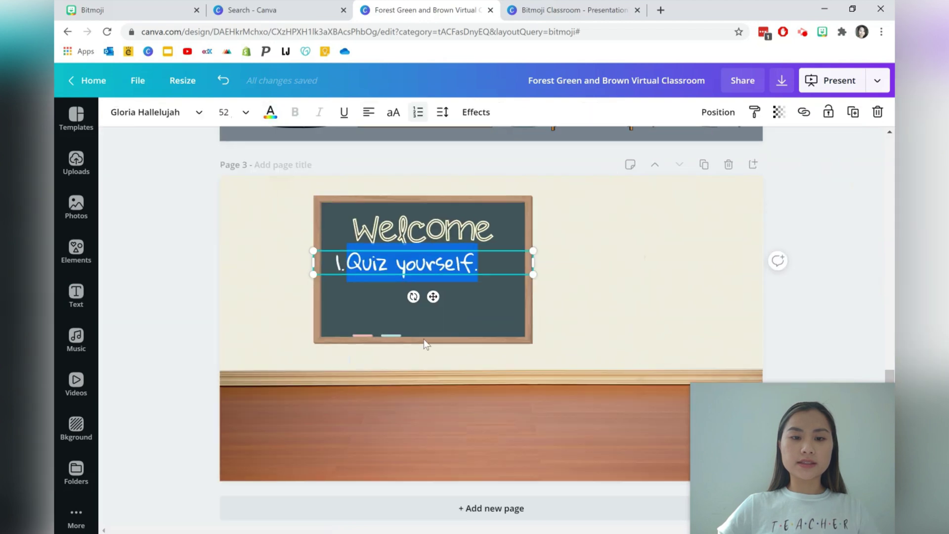
pyautogui.click(804, 113)
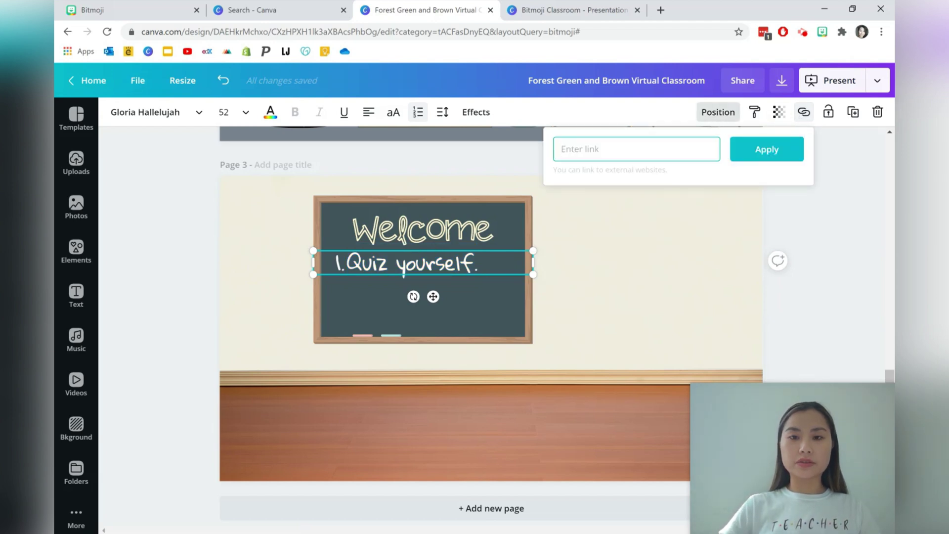
pyautogui.write('www.quizizz.com')
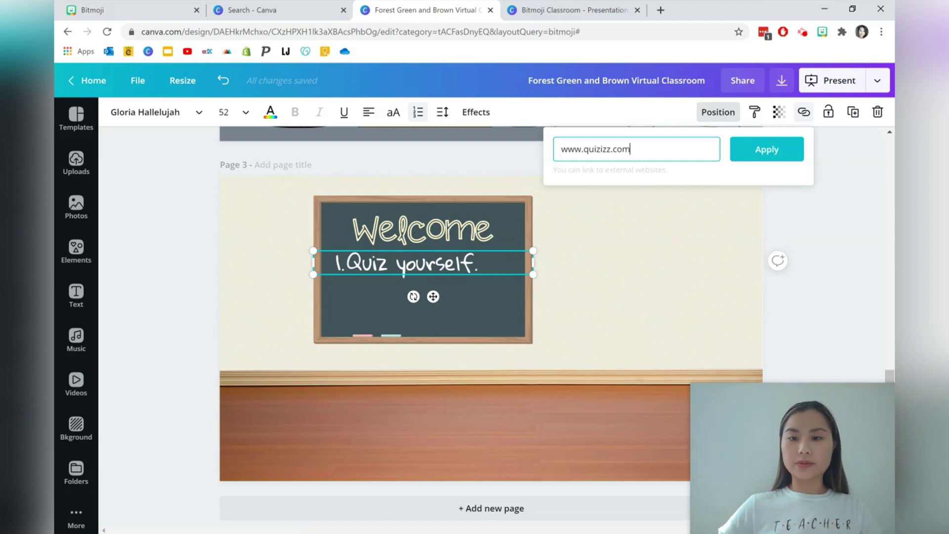
pyautogui.click(766, 153)
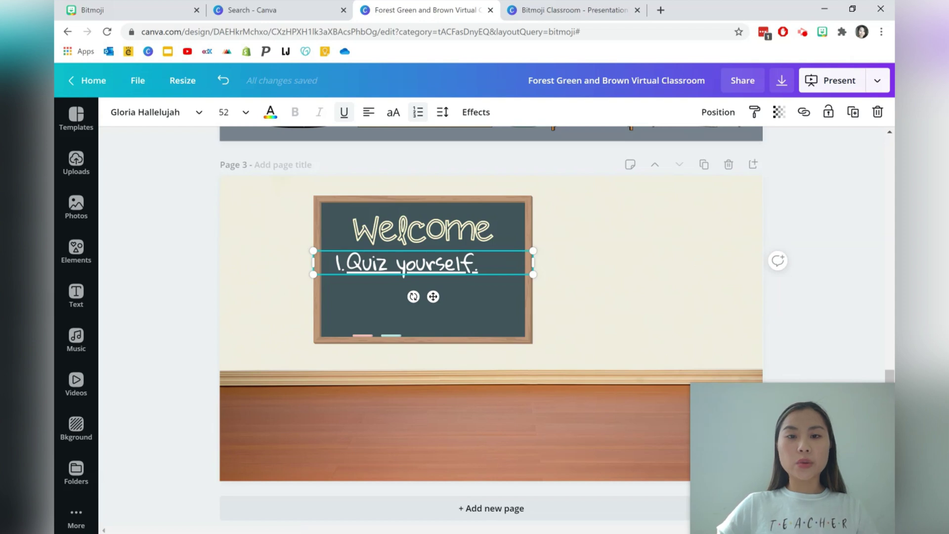
pyautogui.click(560, 249)
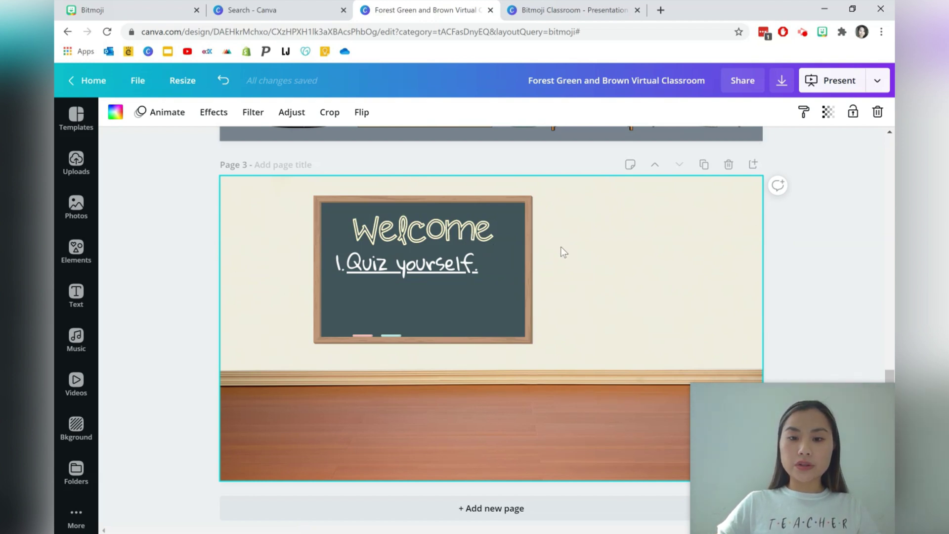
# - Group the chalkboard, Welcome heading and Quiz yourself line, then nudge the group slightly
pyautogui.moveTo(556, 213); pyautogui.dragTo(438, 285)
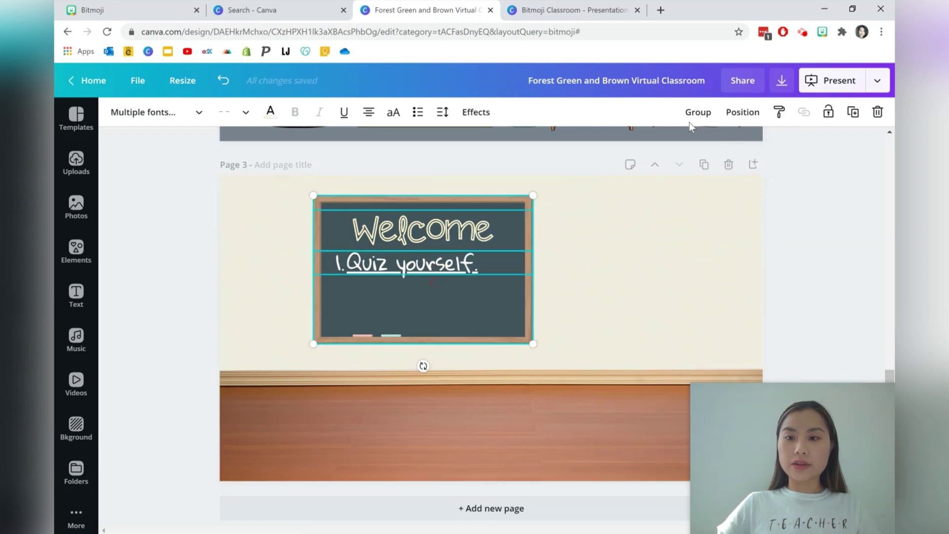
pyautogui.click(698, 113)
pyautogui.click(612, 248)
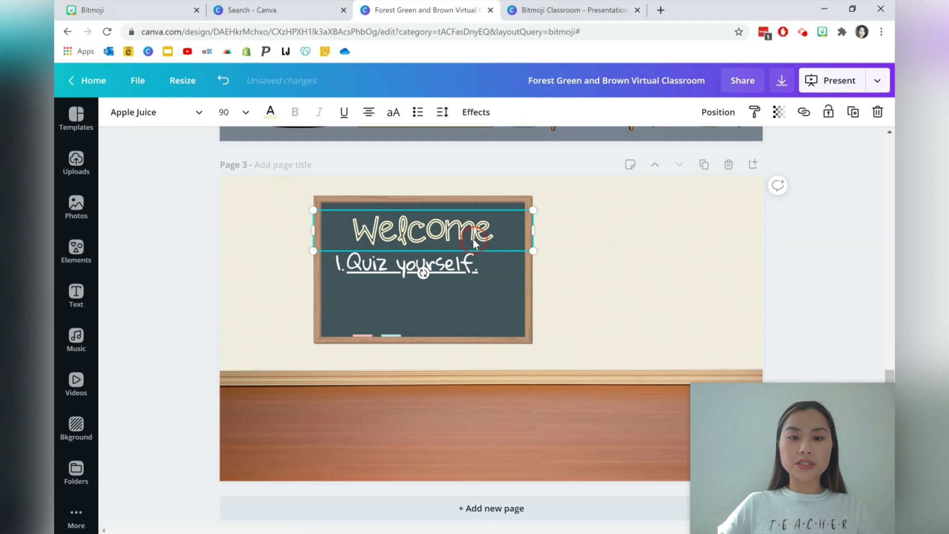
pyautogui.keyDown('shift'); pyautogui.click(468, 264); pyautogui.keyUp('shift')
pyautogui.keyDown('shift'); pyautogui.click(489, 299); pyautogui.keyUp('shift')
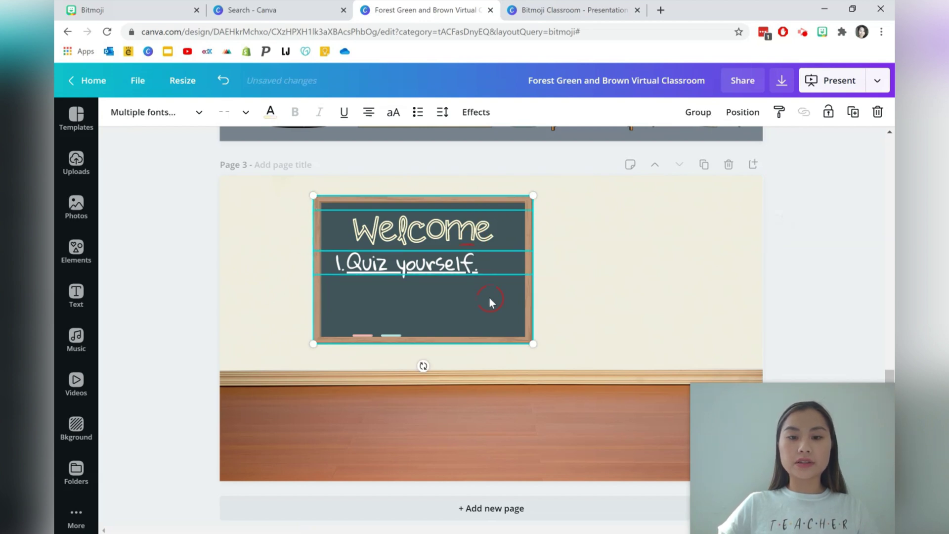
pyautogui.click(697, 114)
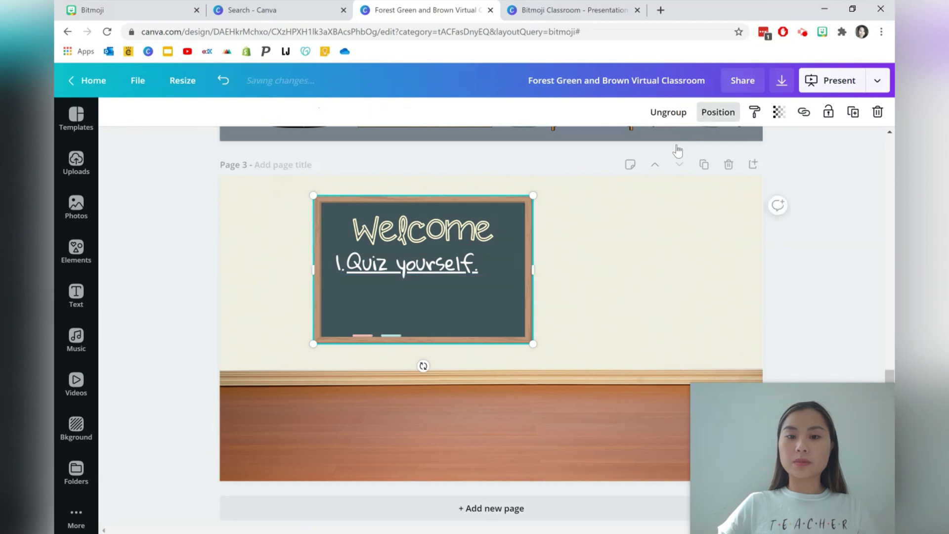
pyautogui.click(631, 220)
pyautogui.moveTo(478, 262)
pyautogui.mouseDown()
pyautogui.moveTo(618, 269)
pyautogui.moveTo(438, 266)
pyautogui.moveTo(490, 261)
pyautogui.moveTo(474, 263)
pyautogui.mouseUp()
pyautogui.click(822, 260)
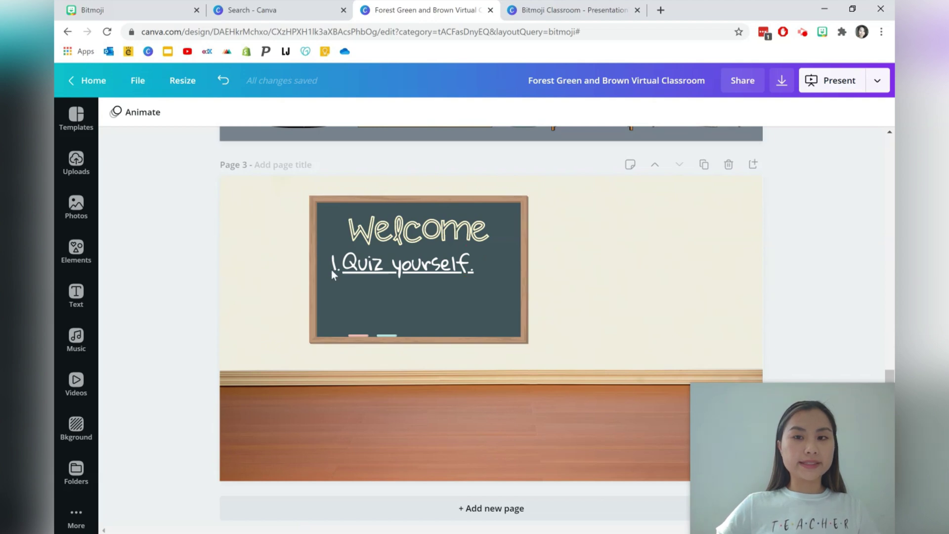
# - Copy the pointing Bitmoji from the extension and paste it at the chalkboard's lower-left corner
pyautogui.click(822, 32)
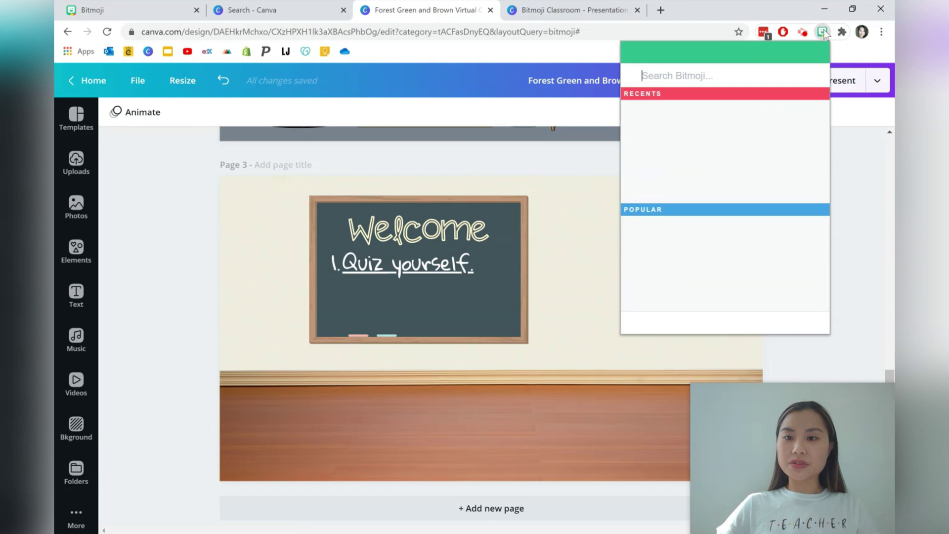
pyautogui.rightClick(705, 123)
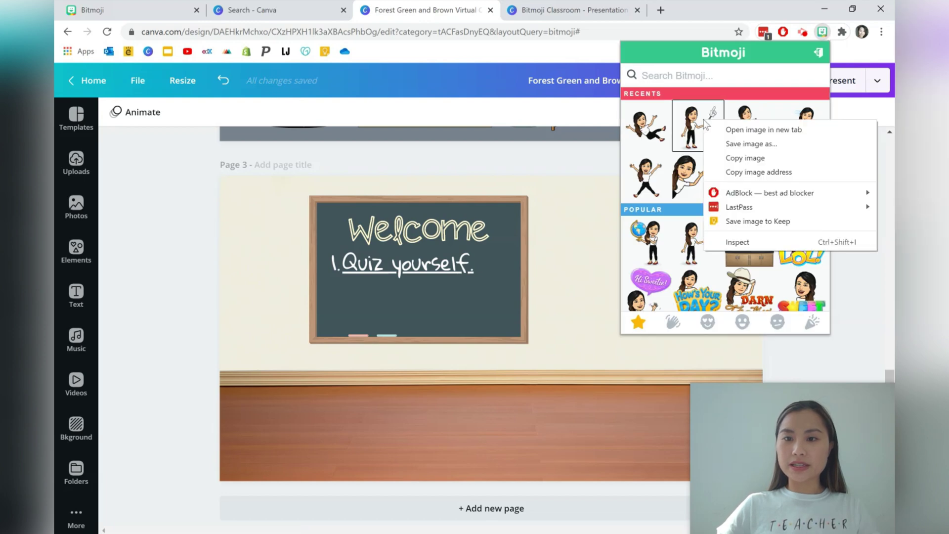
pyautogui.click(724, 157)
pyautogui.click(346, 393)
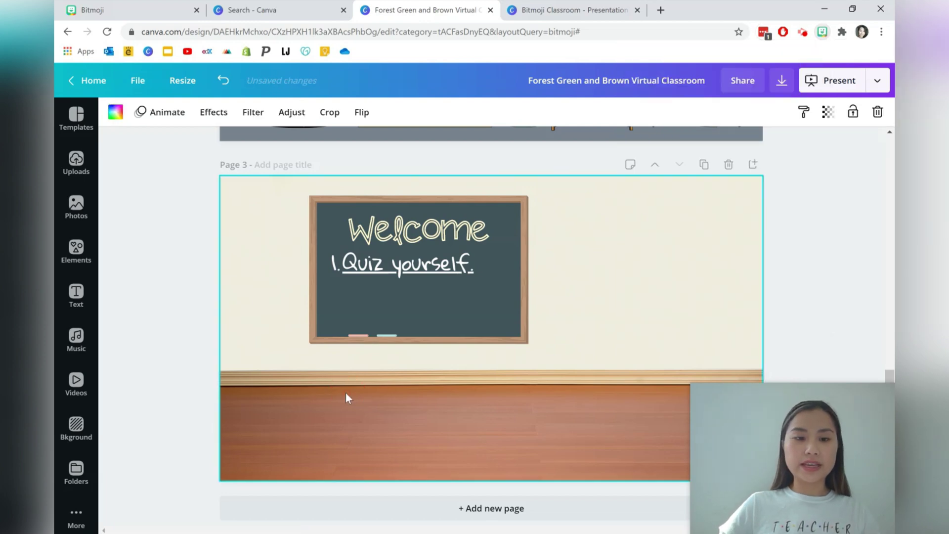
pyautogui.hotkey('ctrl', 'v')
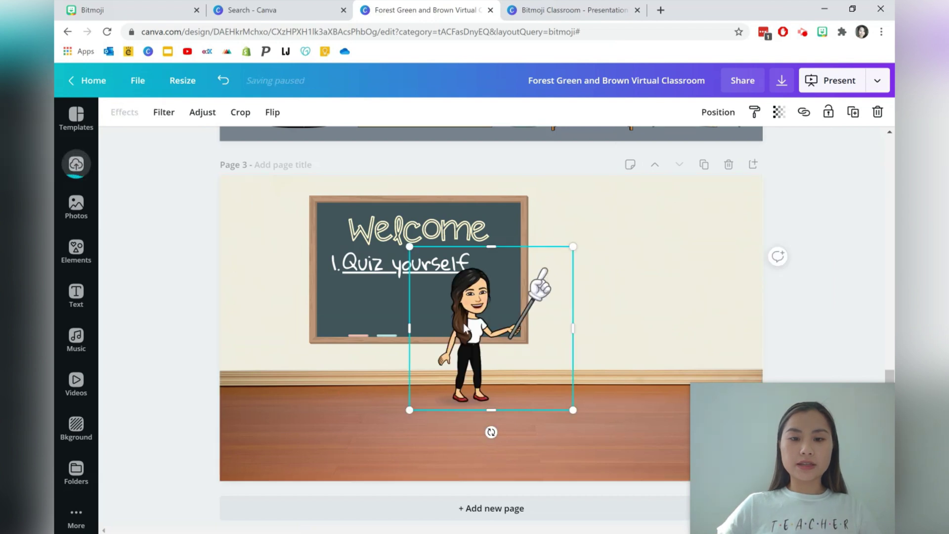
pyautogui.moveTo(464, 329); pyautogui.dragTo(285, 347)
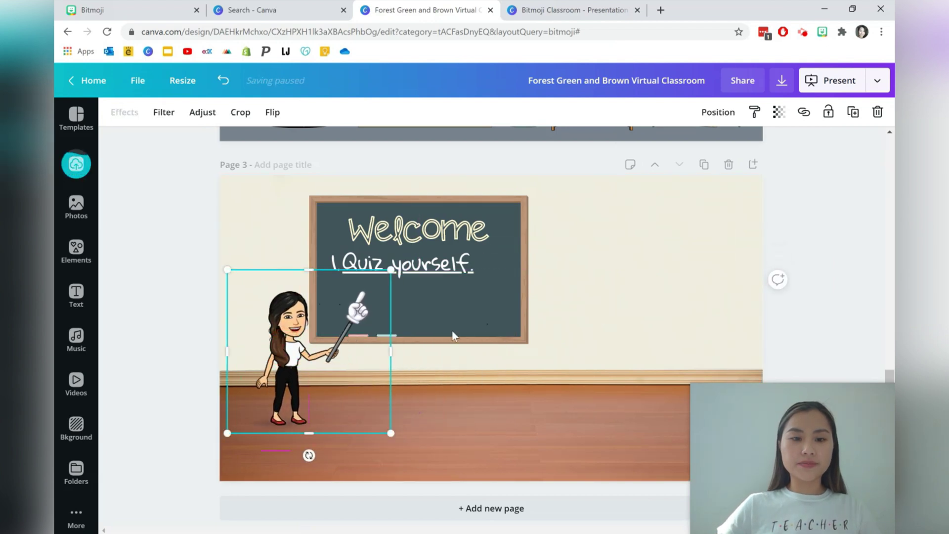
pyautogui.click(649, 296)
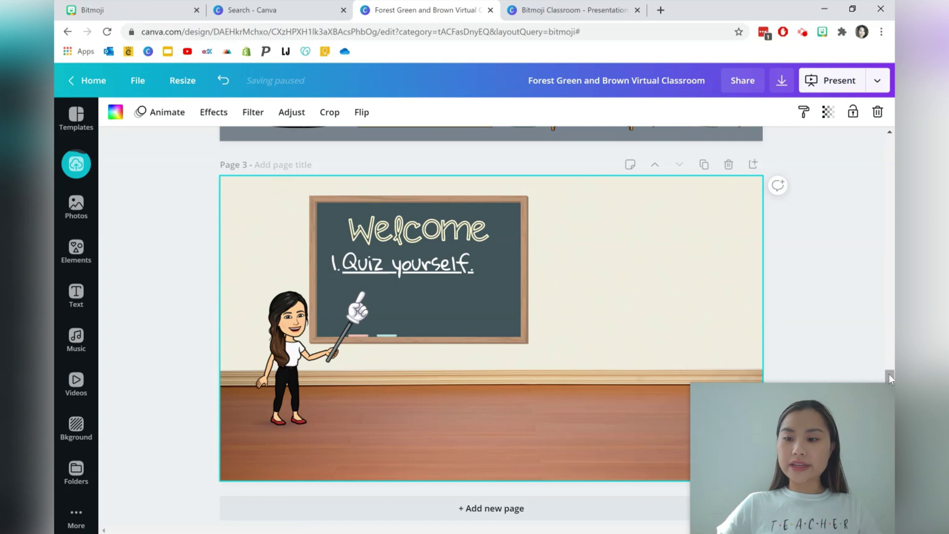
pyautogui.moveTo(889, 373); pyautogui.dragTo(889, 272)
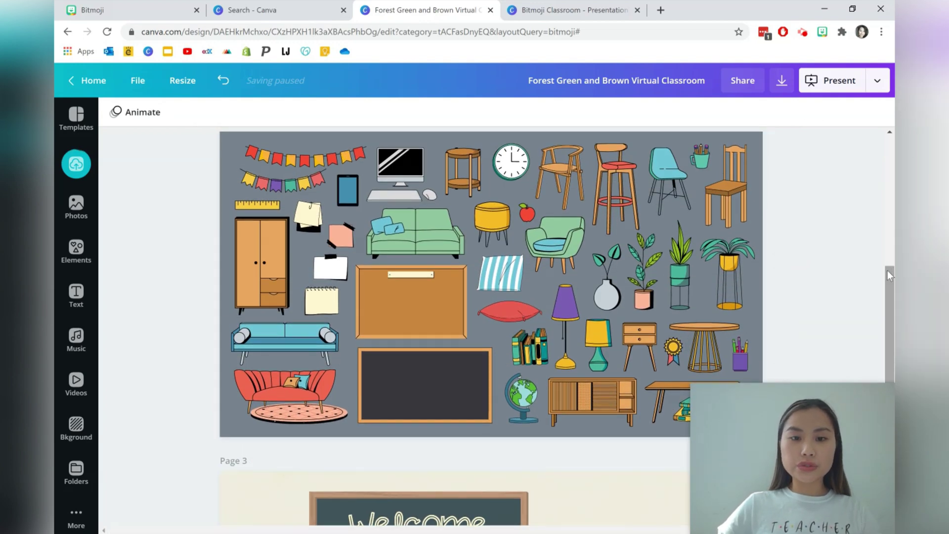
# - Paste the armchair from page 2 onto page 3 below the chalkboard and enlarge it
pyautogui.click(554, 241)
pyautogui.moveTo(889, 277); pyautogui.dragTo(889, 280)
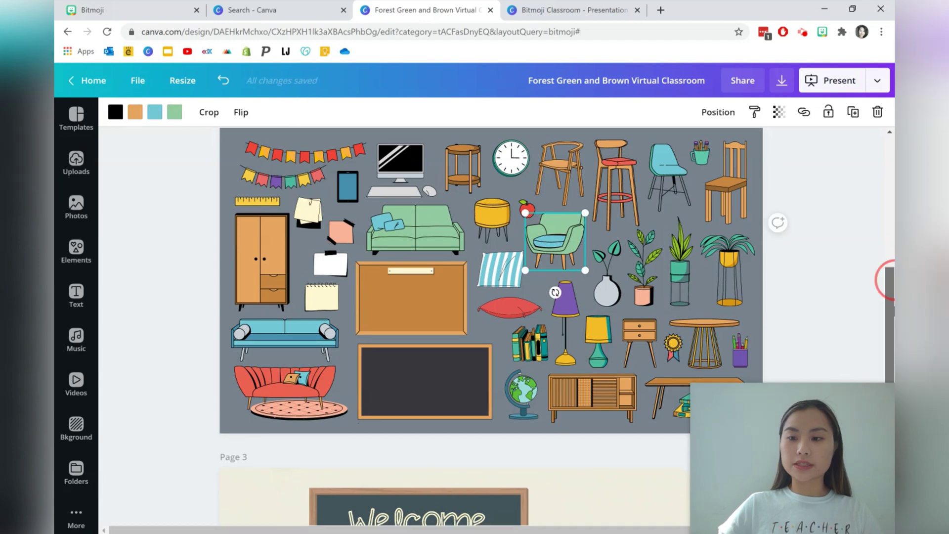
pyautogui.scroll(-5, 889, 280)
pyautogui.click(468, 496)
pyautogui.click(464, 462)
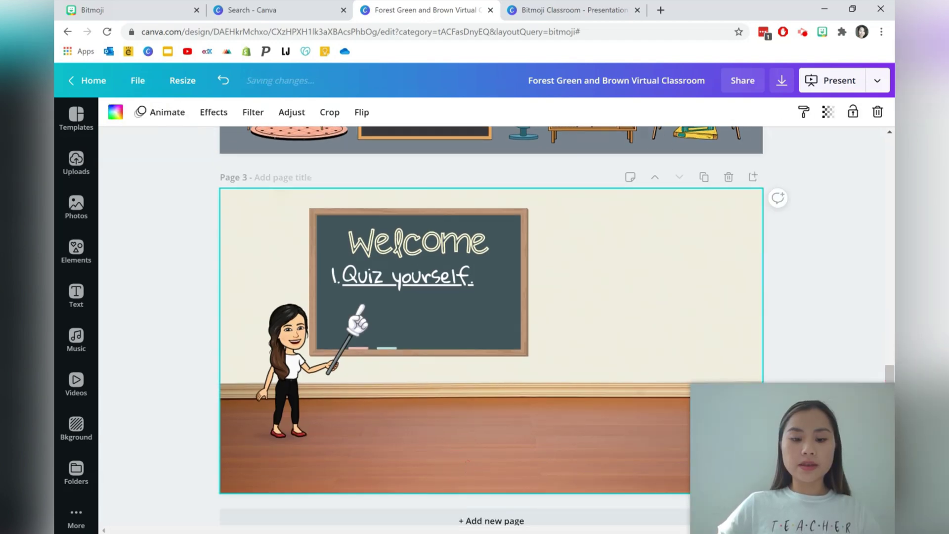
pyautogui.hotkey('ctrl', 'v')
pyautogui.moveTo(553, 297); pyautogui.dragTo(476, 382)
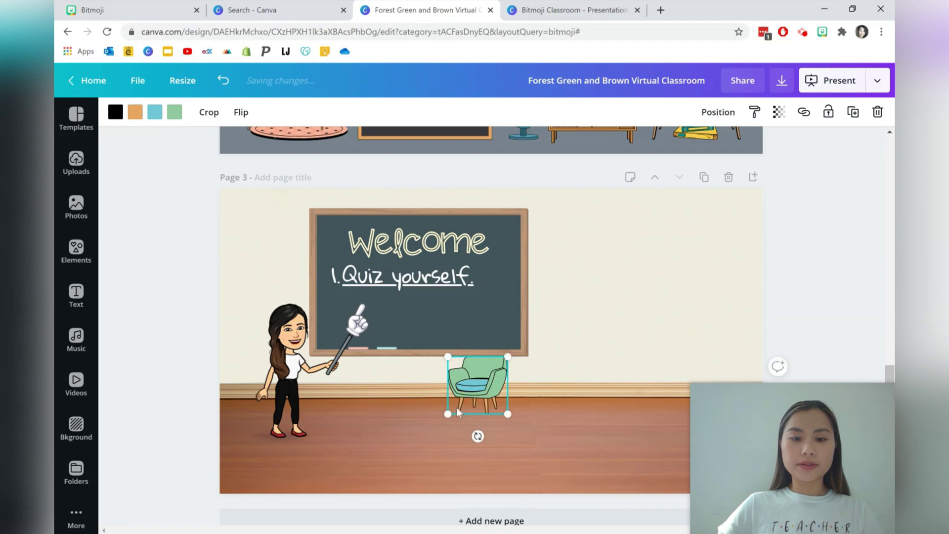
pyautogui.moveTo(448, 414); pyautogui.dragTo(422, 444)
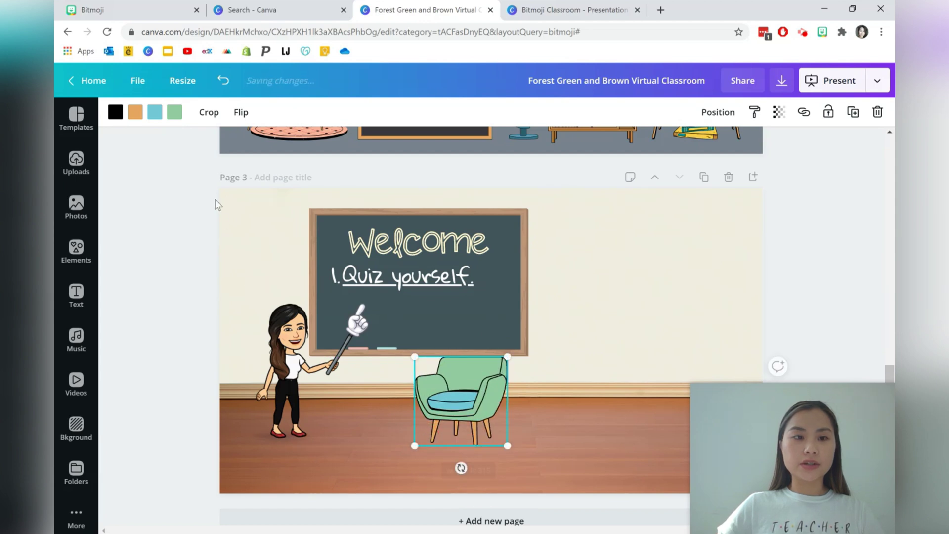
# - Recolour the armchair pink, flip it horizontally and send it behind the Bitmoji teacher
pyautogui.click(174, 113)
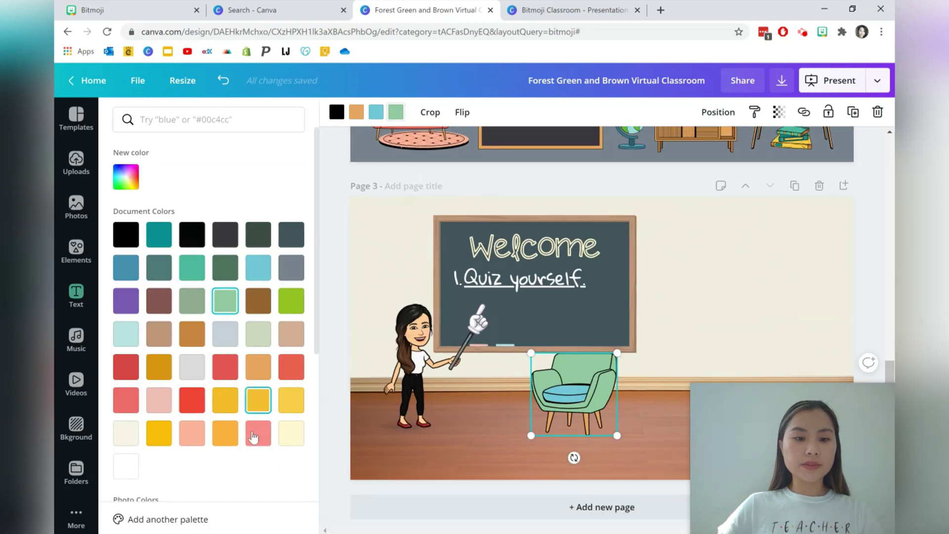
pyautogui.click(254, 437)
pyautogui.click(462, 113)
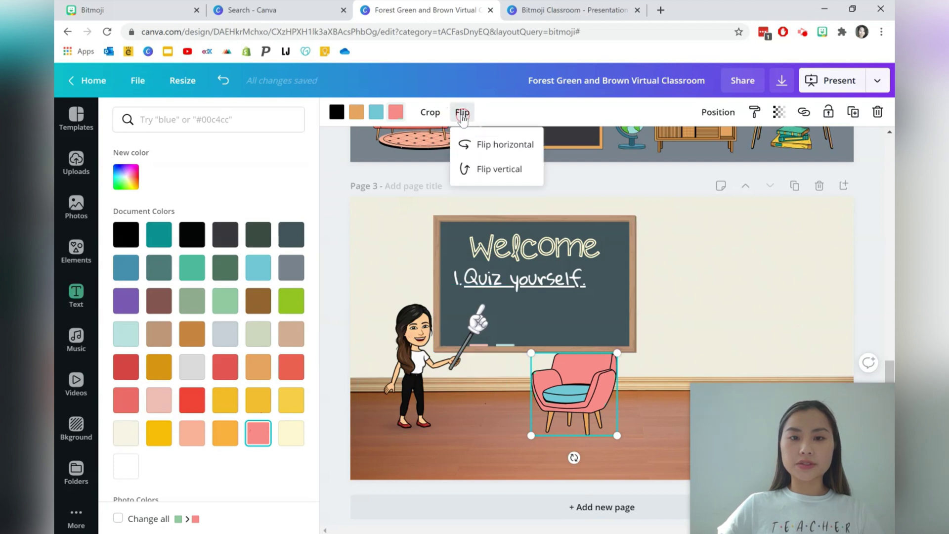
pyautogui.click(497, 148)
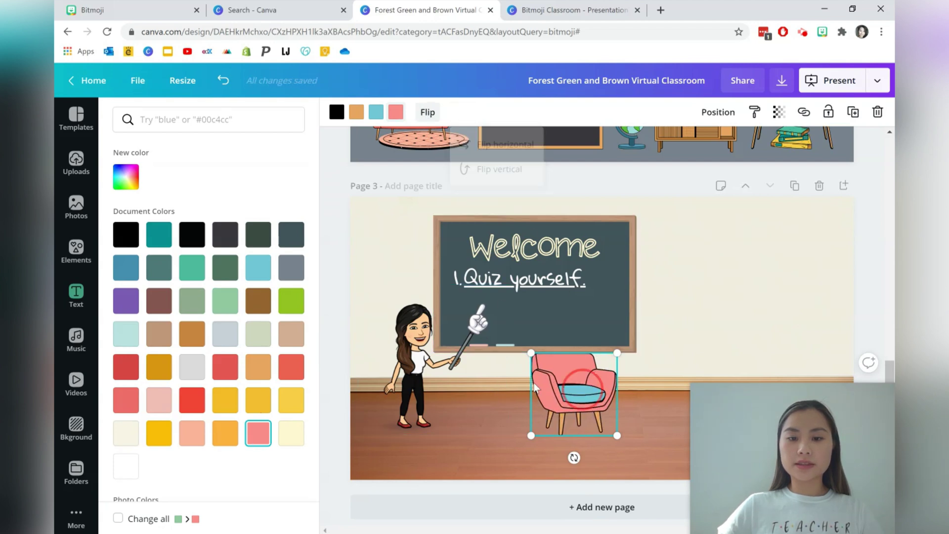
pyautogui.moveTo(582, 390); pyautogui.dragTo(414, 376)
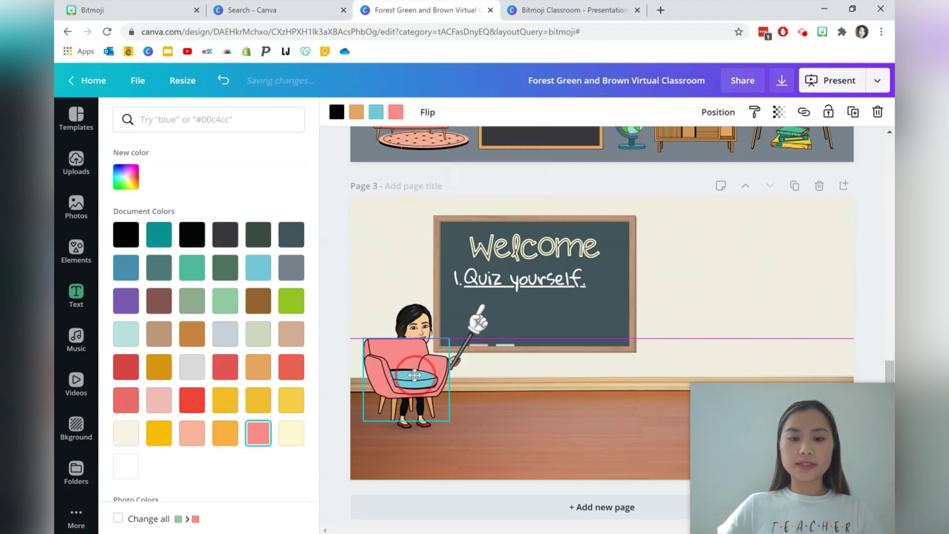
pyautogui.click(712, 113)
pyautogui.click(671, 150)
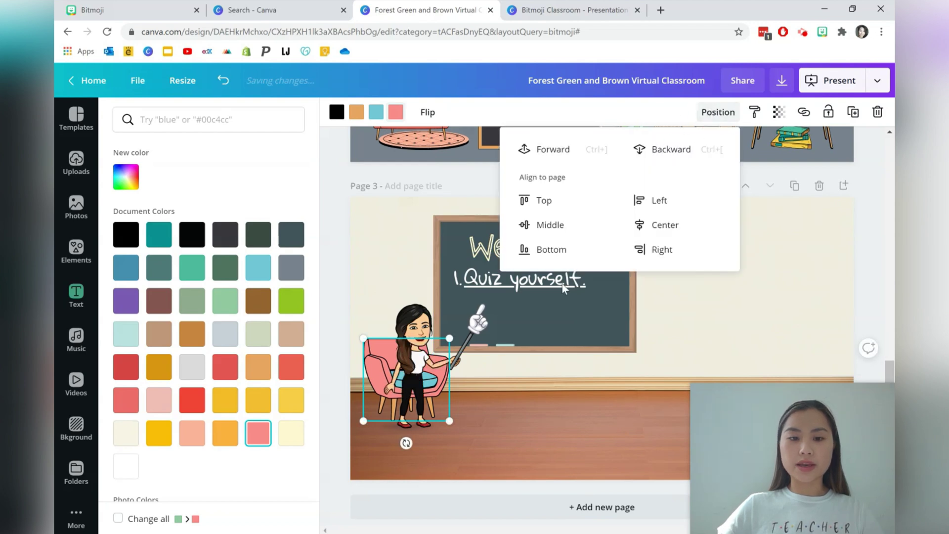
pyautogui.click(528, 390)
# - Enlarge the Bitmoji teacher slightly
pyautogui.click(293, 415)
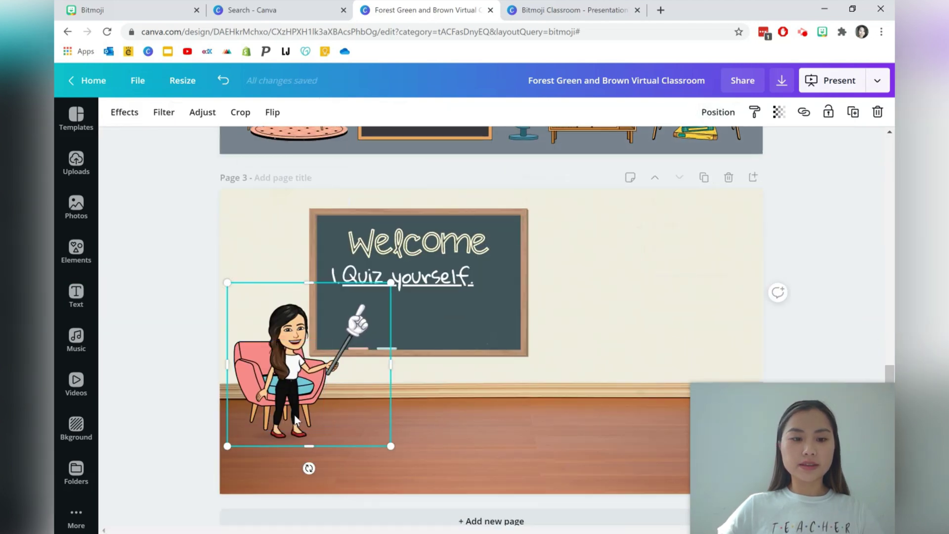
pyautogui.moveTo(226, 446); pyautogui.dragTo(210, 463)
pyautogui.click(531, 390)
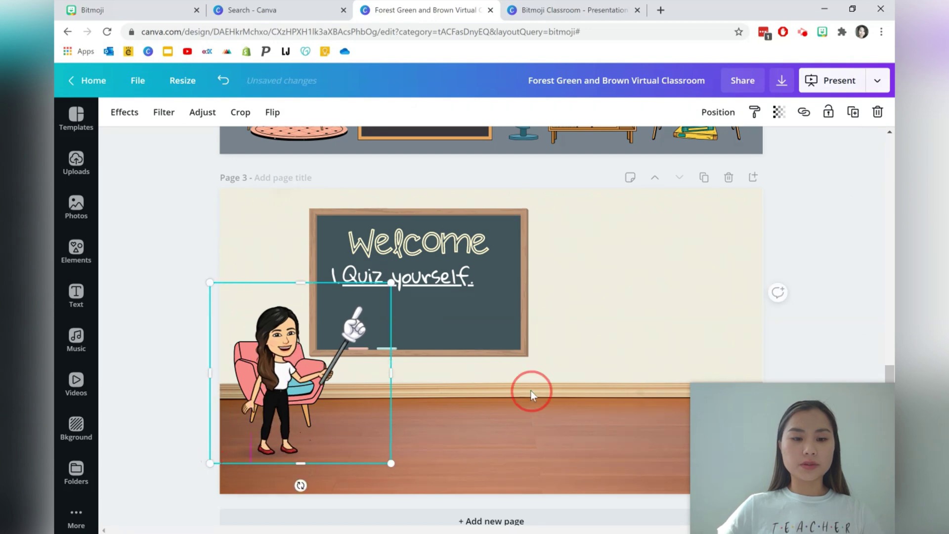
pyautogui.click(890, 371)
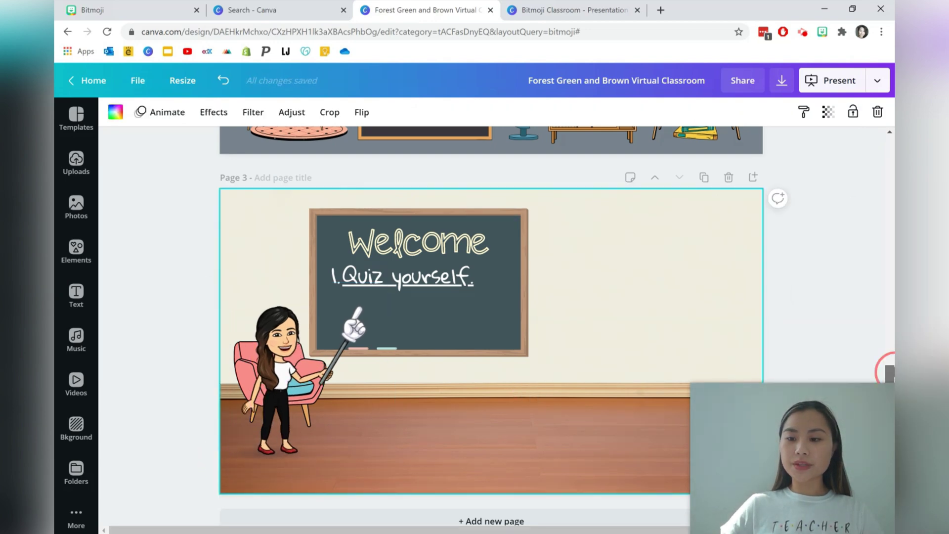
pyautogui.scroll(5, 788, 293)
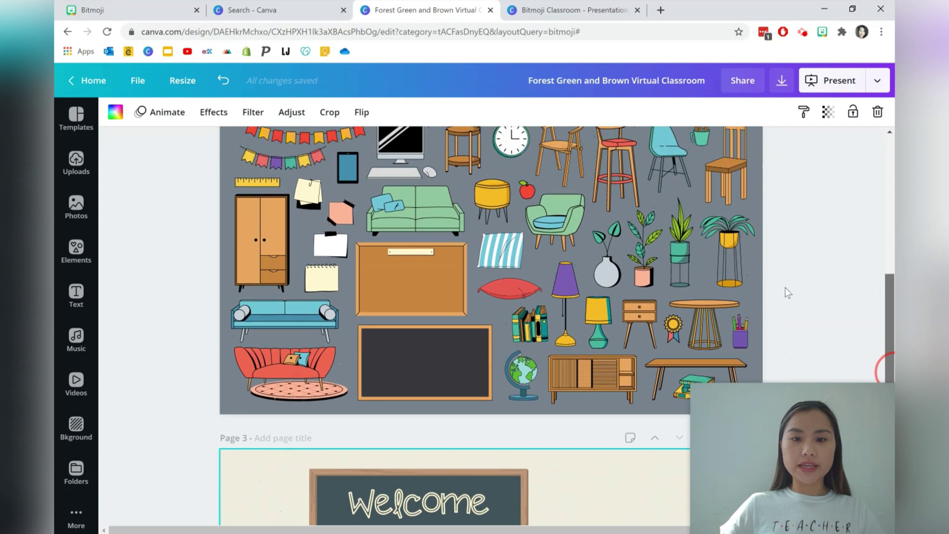
# - Paste the brown bulletin board onto page 3's upper right wall and resize it
pyautogui.click(444, 279)
pyautogui.click(889, 299)
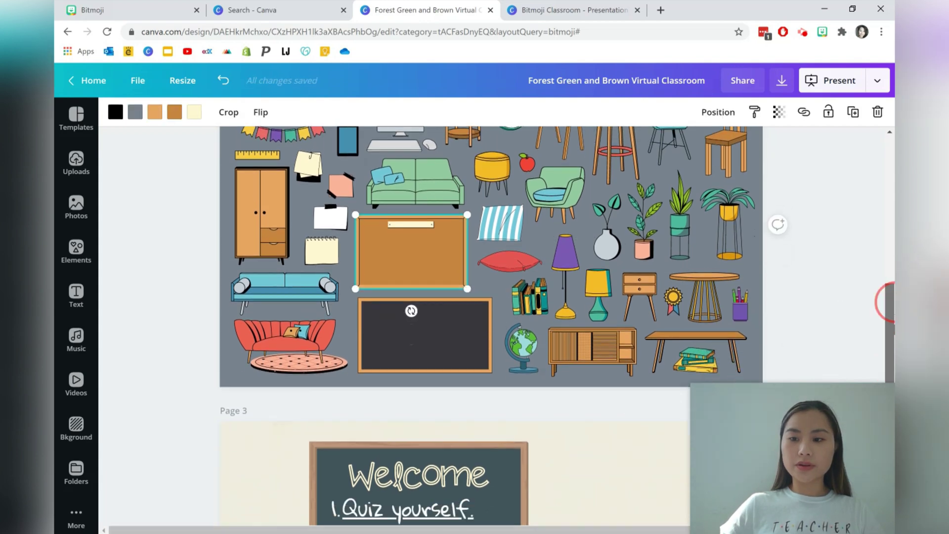
pyautogui.hotkey('ctrl', 'v')
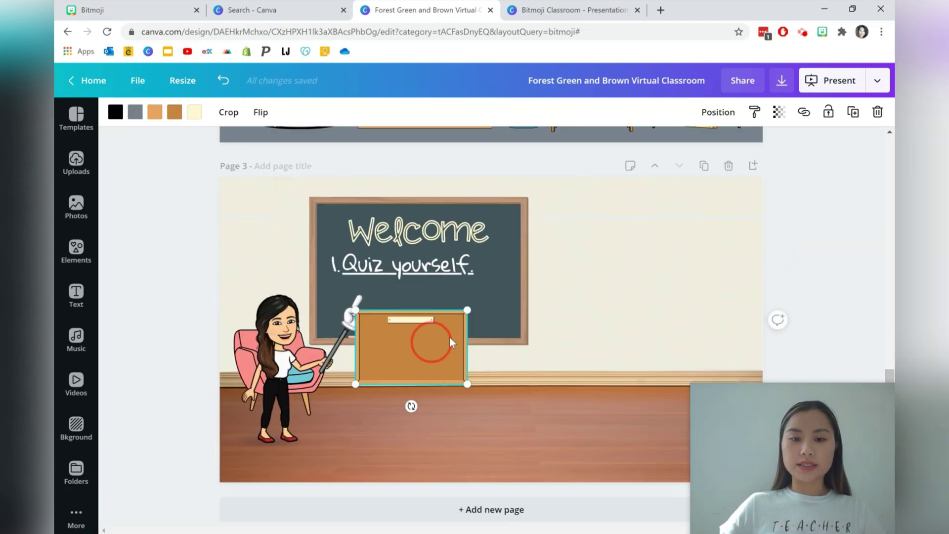
pyautogui.moveTo(433, 340); pyautogui.dragTo(628, 242)
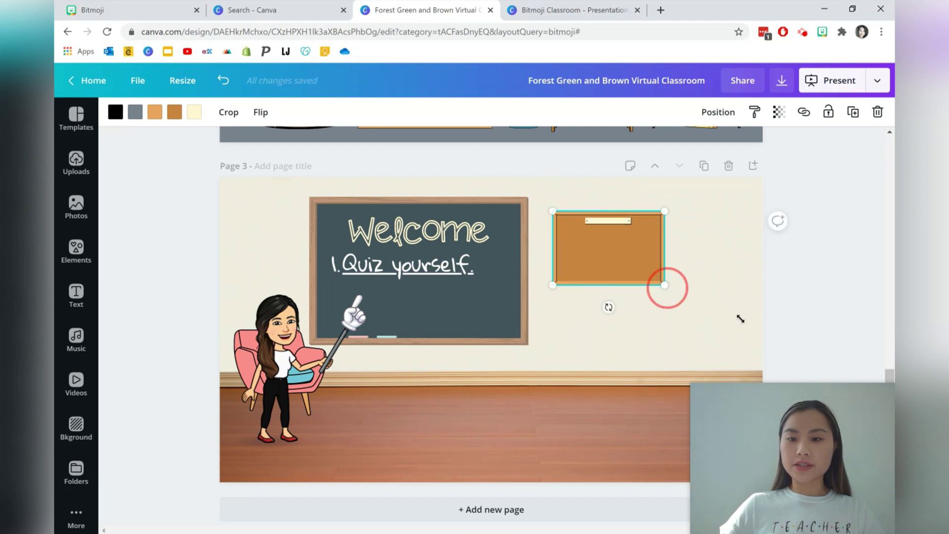
pyautogui.moveTo(664, 285); pyautogui.dragTo(720, 297)
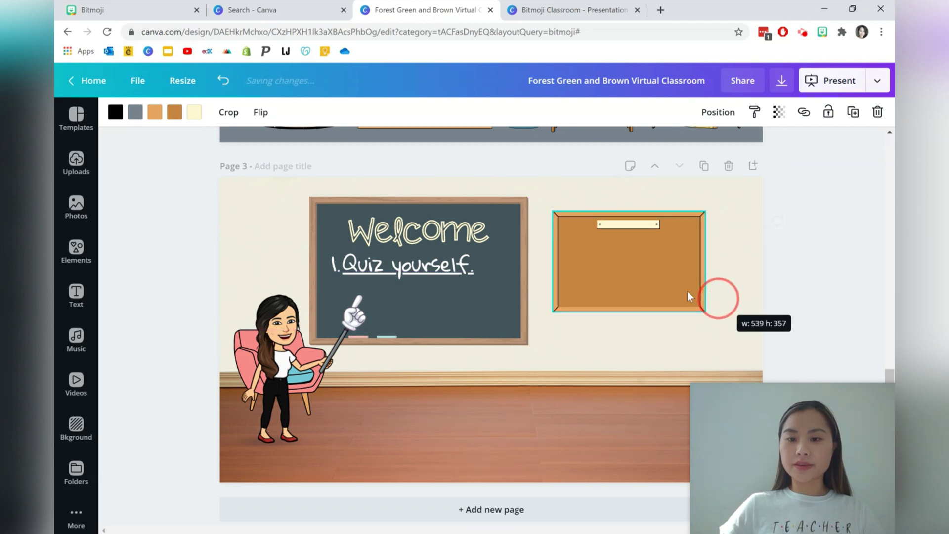
pyautogui.moveTo(659, 277); pyautogui.dragTo(677, 277)
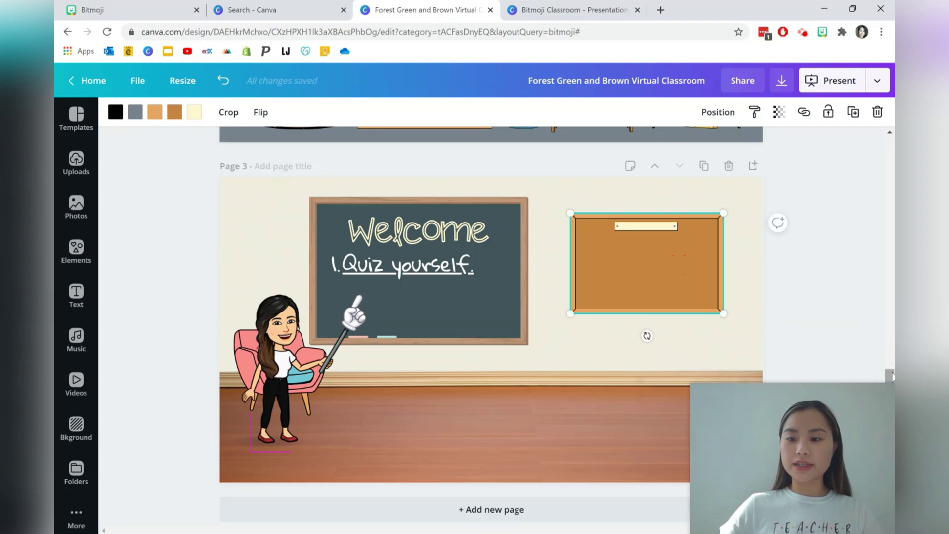
pyautogui.moveTo(890, 375); pyautogui.dragTo(860, 292)
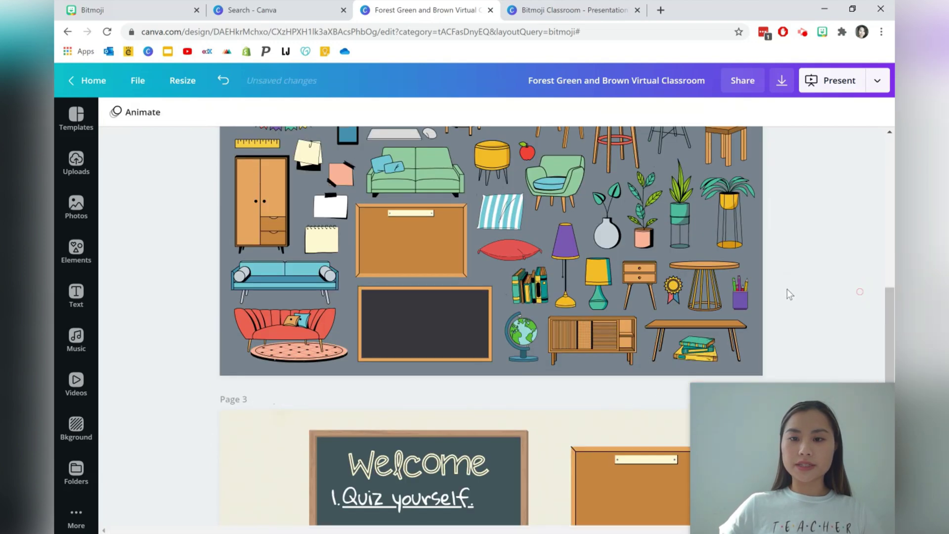
# - Copy the table with books onto page 3 beneath the bulletin board and resize it
pyautogui.click(713, 322)
pyautogui.hotkey('ctrl', 'c')
pyautogui.scroll(-4, 695, 243)
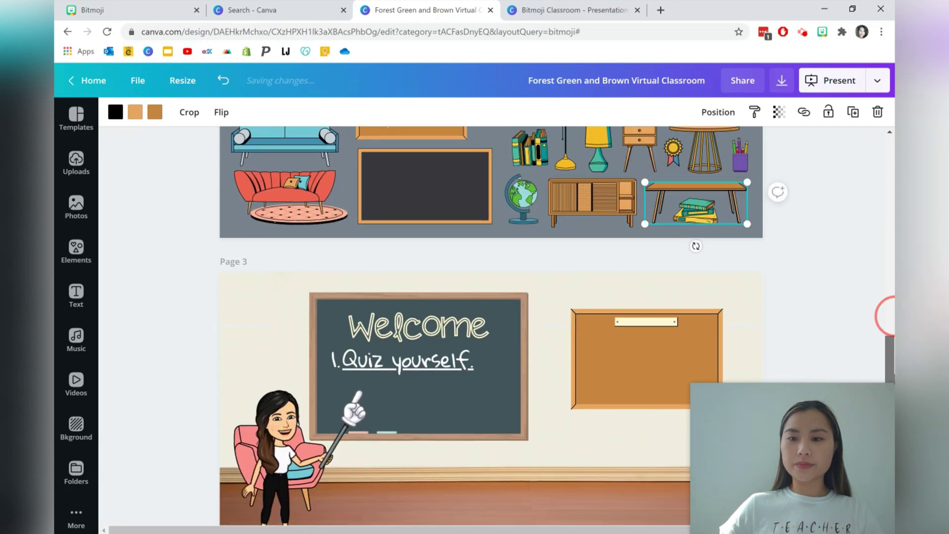
pyautogui.click(719, 403)
pyautogui.hotkey('ctrl', 'v')
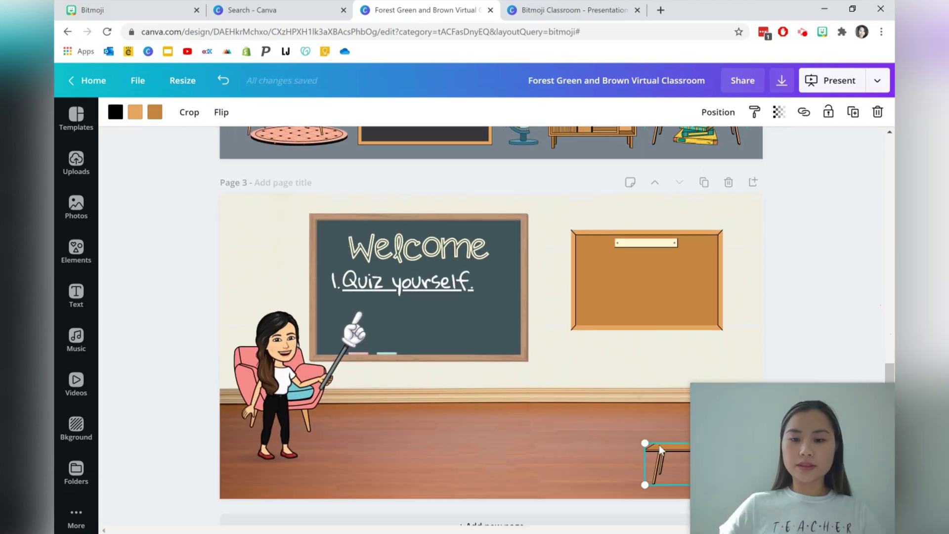
pyautogui.moveTo(659, 445); pyautogui.dragTo(623, 365)
pyautogui.moveTo(608, 404); pyautogui.dragTo(549, 437)
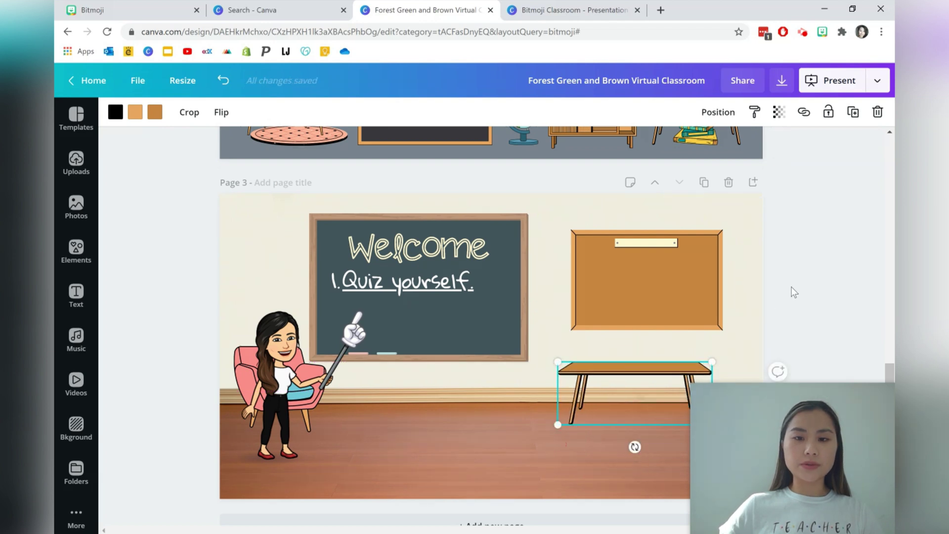
pyautogui.click(807, 280)
pyautogui.moveTo(891, 371); pyautogui.dragTo(891, 378)
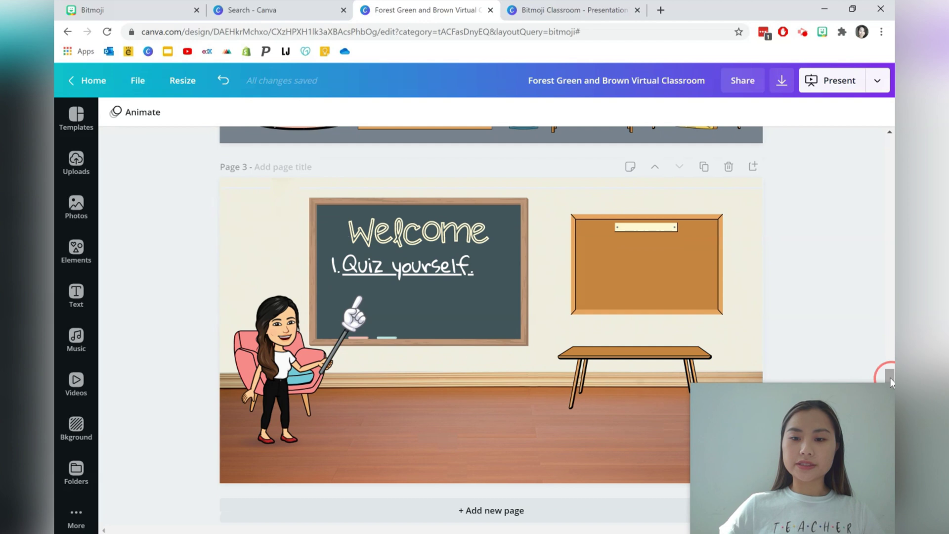
# - Search elements for 'scientie' and add the atom sticker, shrunk beside Quiz yourself
pyautogui.click(87, 254)
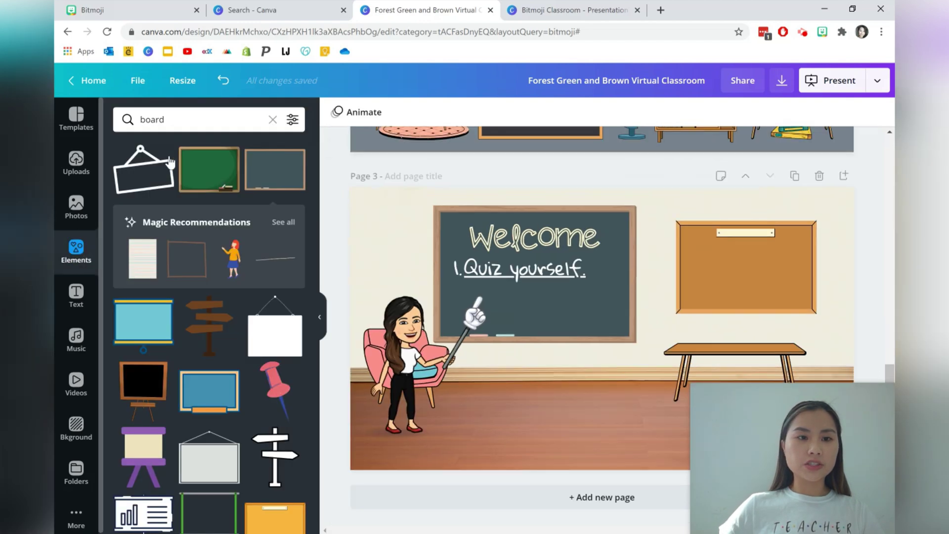
pyautogui.click(191, 119)
pyautogui.write('sc')
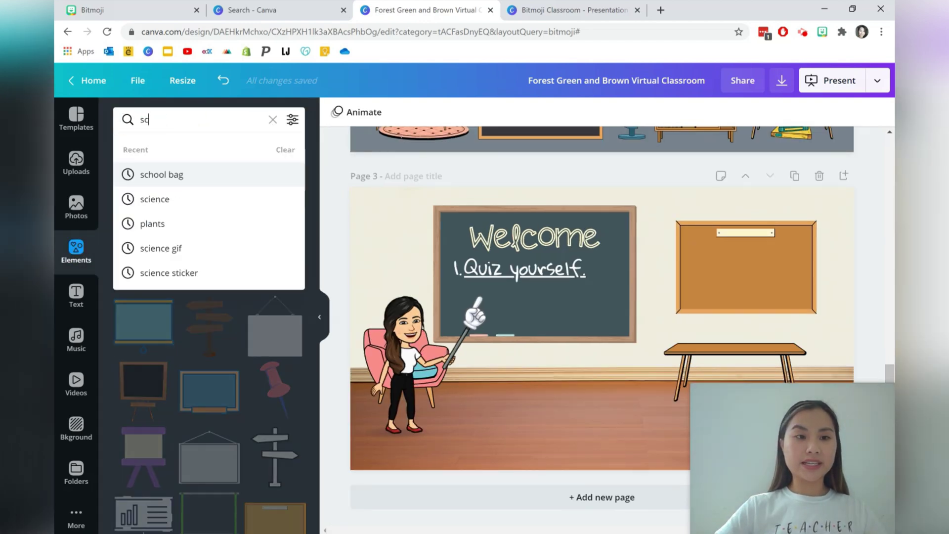
pyautogui.write('ienti')
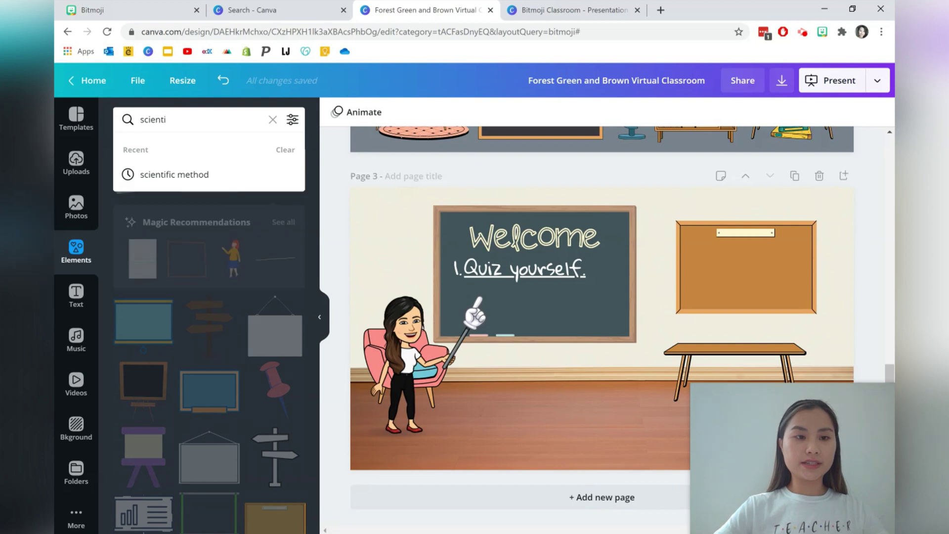
pyautogui.press('BackSpace')
pyautogui.press('BackSpace')
pyautogui.write('ce')
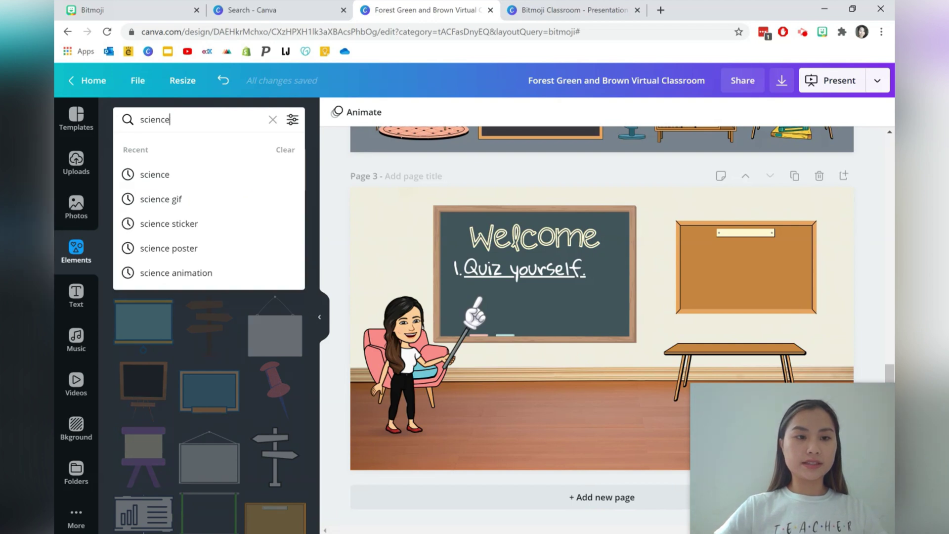
pyautogui.press('Return')
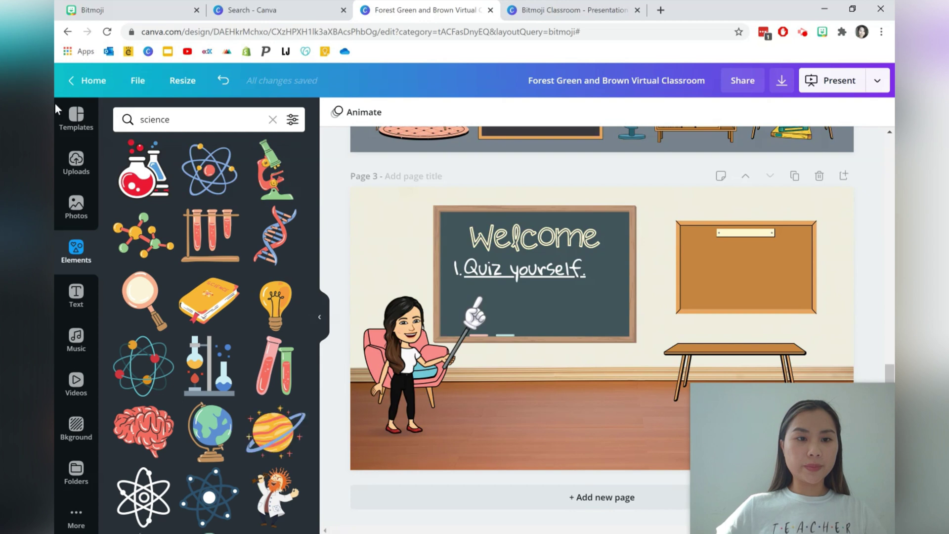
pyautogui.click(210, 170)
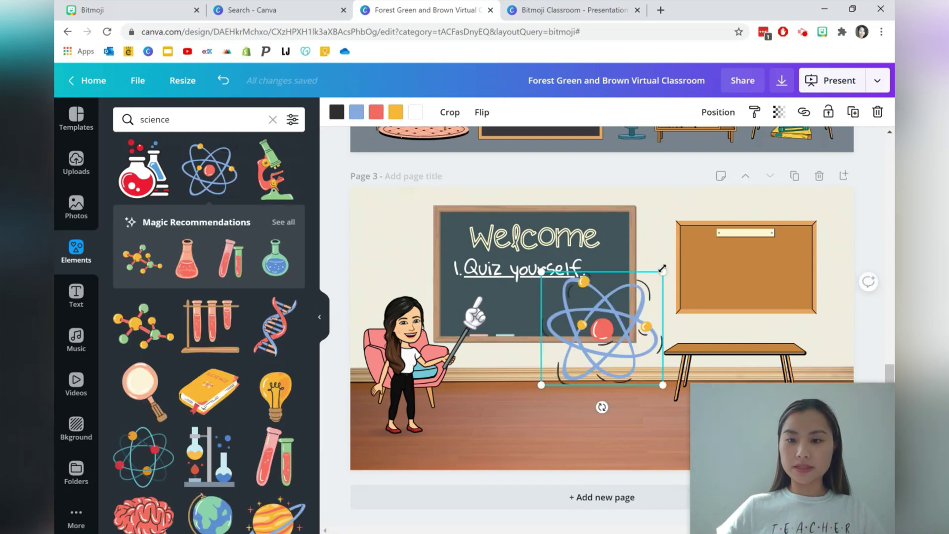
pyautogui.moveTo(662, 272); pyautogui.dragTo(606, 288)
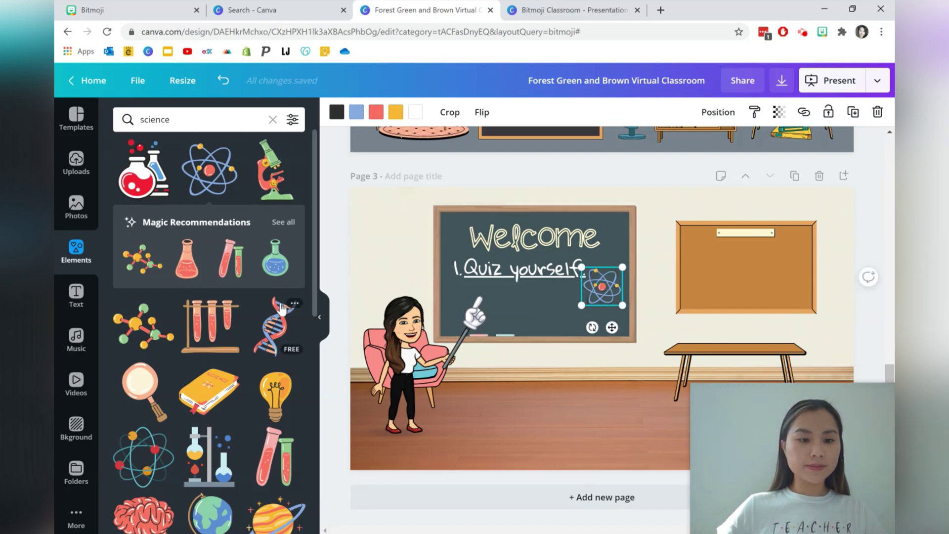
# - Scroll through the science sticker results for more classroom graphics
pyautogui.scroll(-1, 280, 309)
pyautogui.scroll(-7, 283, 307)
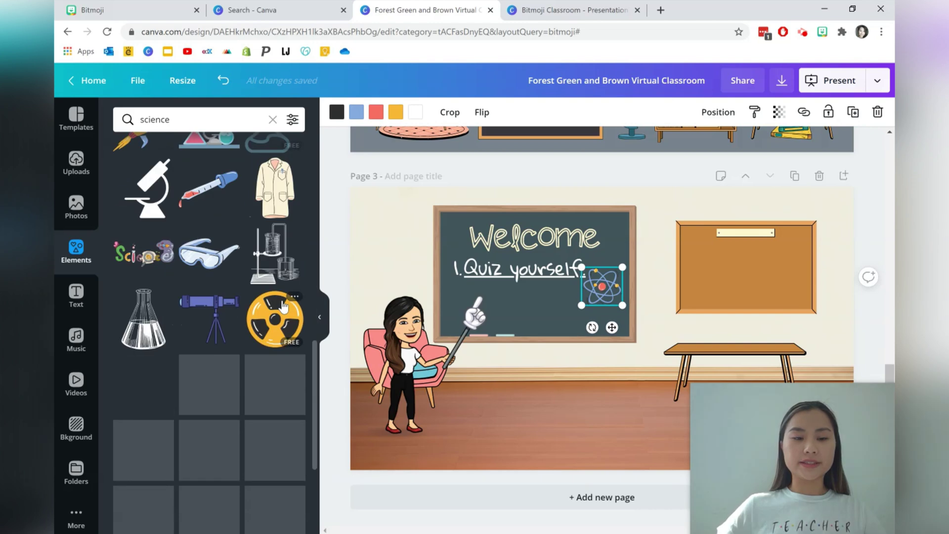
pyautogui.scroll(-3, 284, 305)
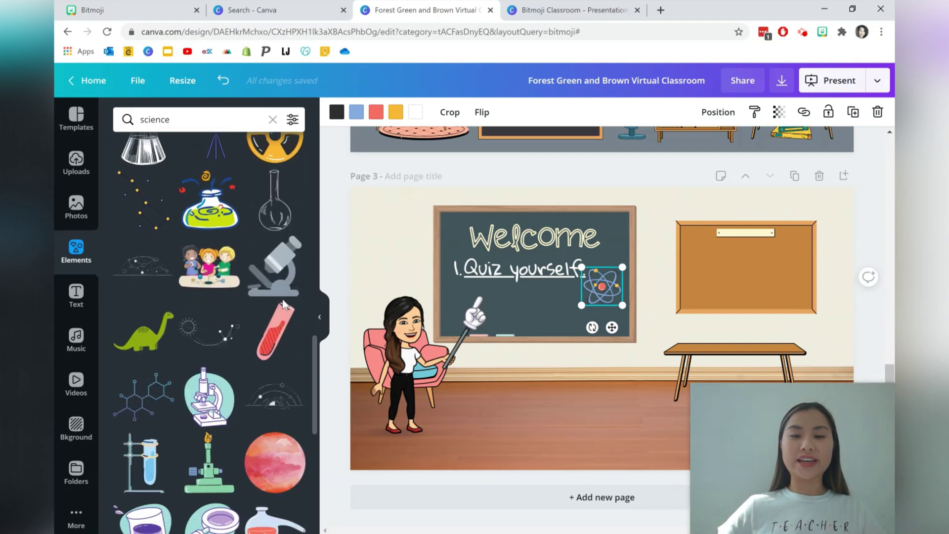
pyautogui.scroll(-10, 215, 316)
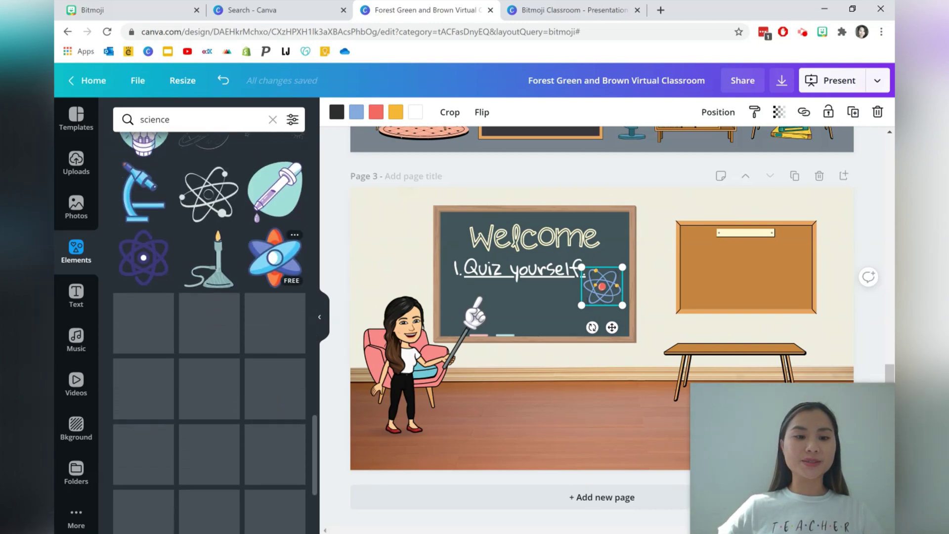
pyautogui.scroll(-3, 286, 300)
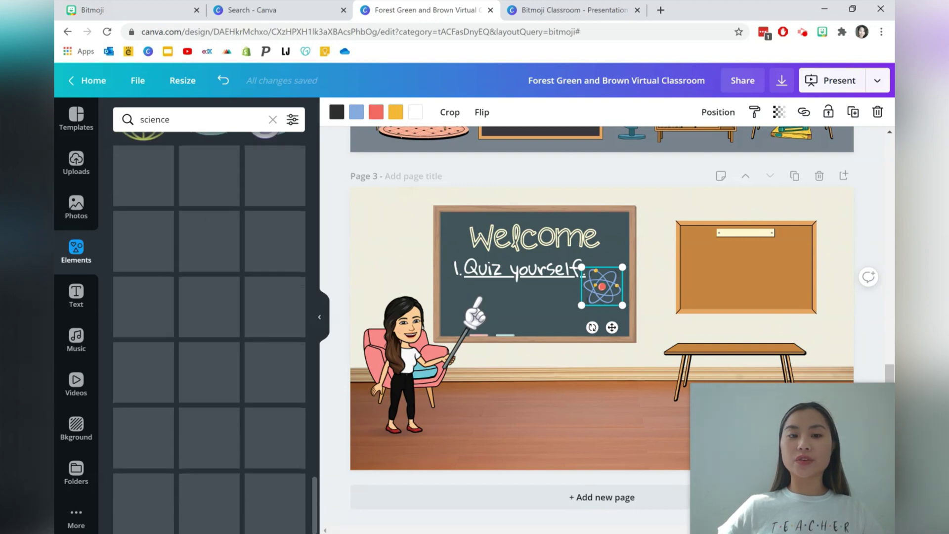
pyautogui.scroll(-3, 286, 300)
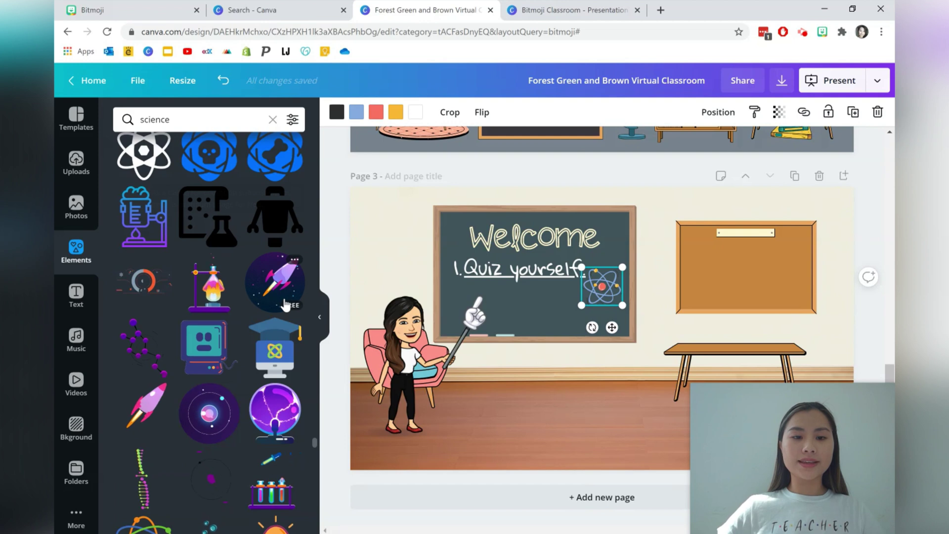
# - Add the flask-on-stand sticker, shrink it and place it on the classroom table
pyautogui.click(213, 284)
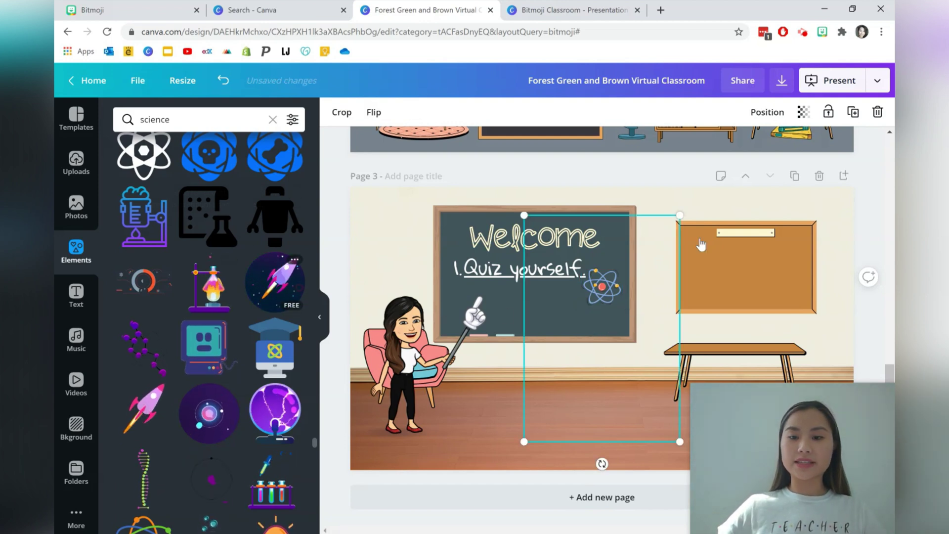
pyautogui.moveTo(676, 221); pyautogui.dragTo(583, 378)
pyautogui.moveTo(558, 410); pyautogui.dragTo(726, 309)
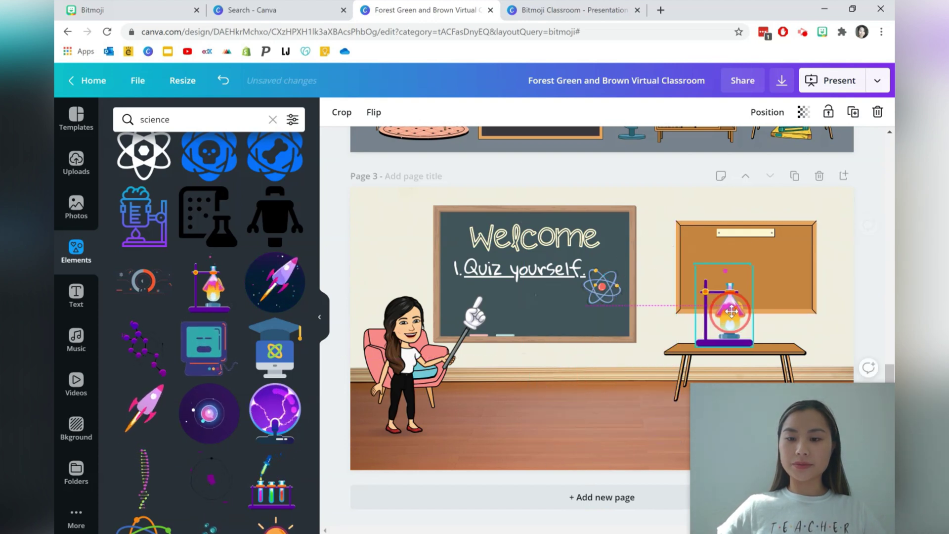
pyautogui.moveTo(743, 271); pyautogui.dragTo(708, 327)
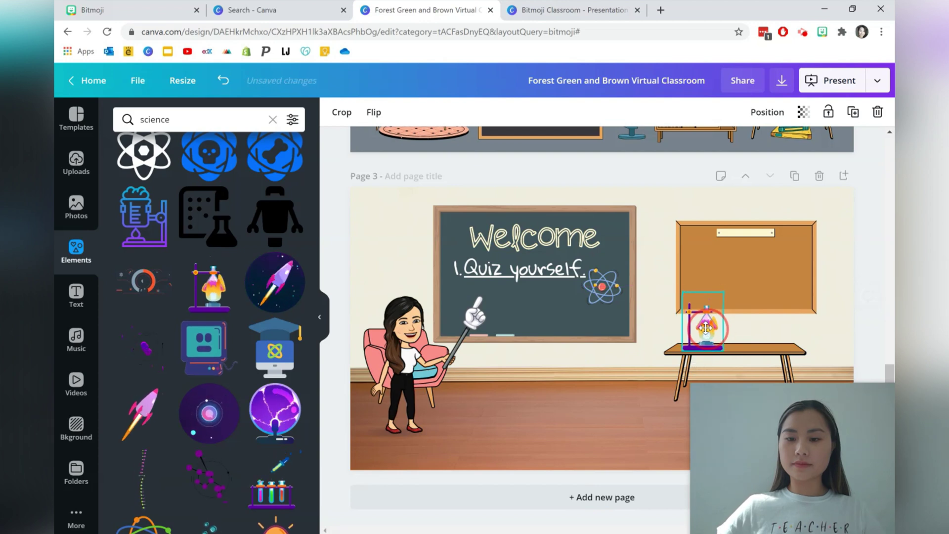
# - Add a small test-tube rack sticker and settle the flask stand on the table
pyautogui.scroll(-1, 271, 330)
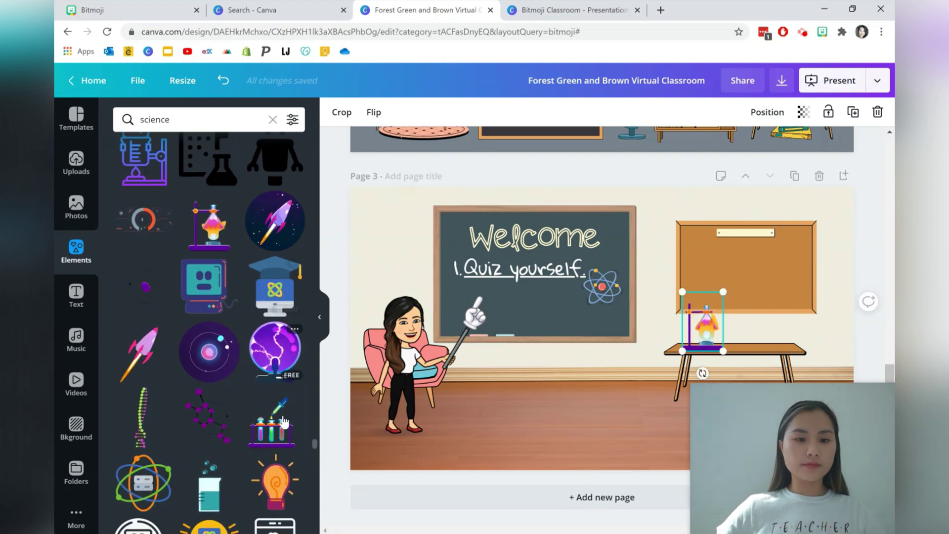
pyautogui.click(271, 330)
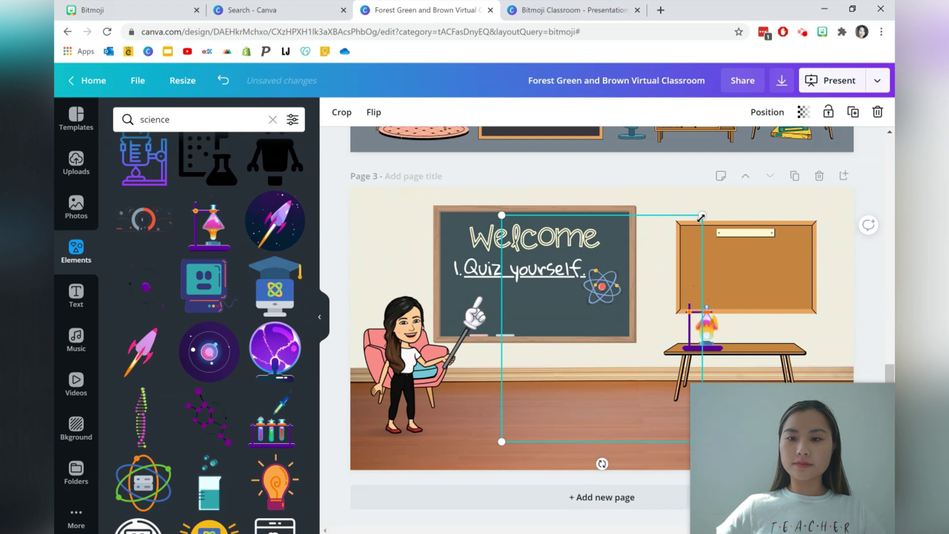
pyautogui.moveTo(702, 215); pyautogui.dragTo(774, 300)
pyautogui.click(319, 316)
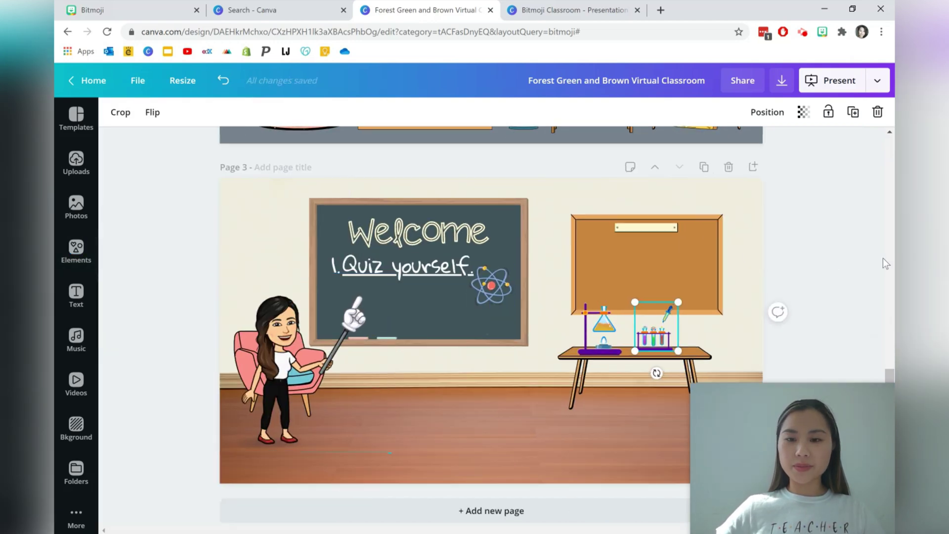
pyautogui.click(847, 259)
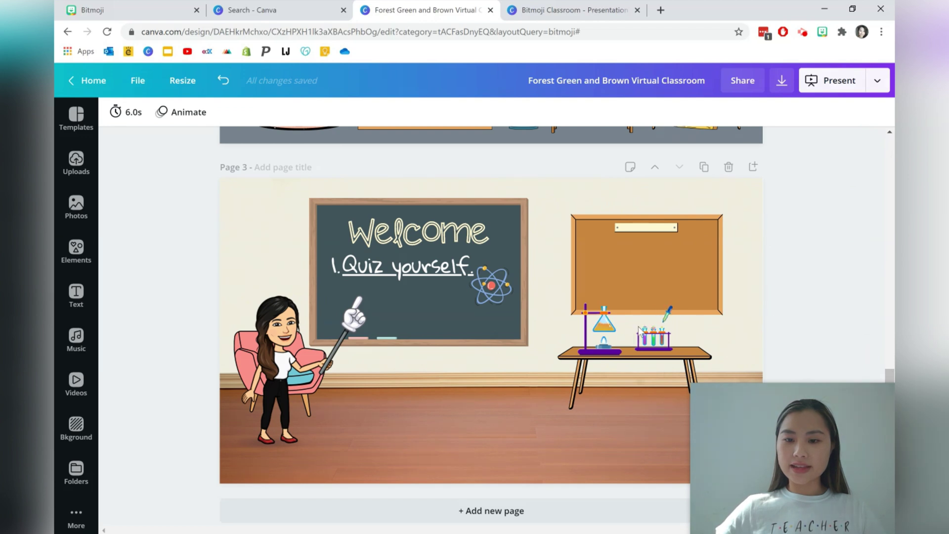
pyautogui.moveTo(602, 336); pyautogui.dragTo(606, 337)
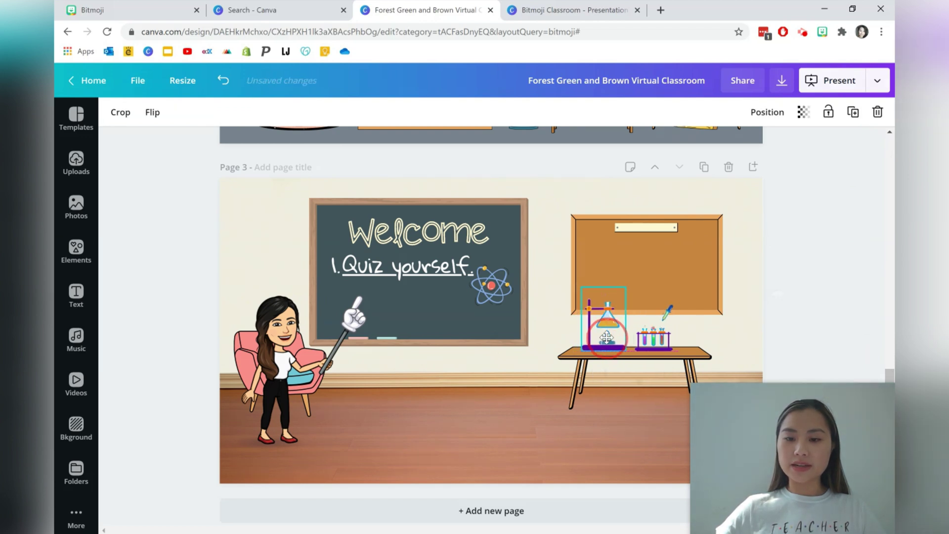
pyautogui.click(825, 328)
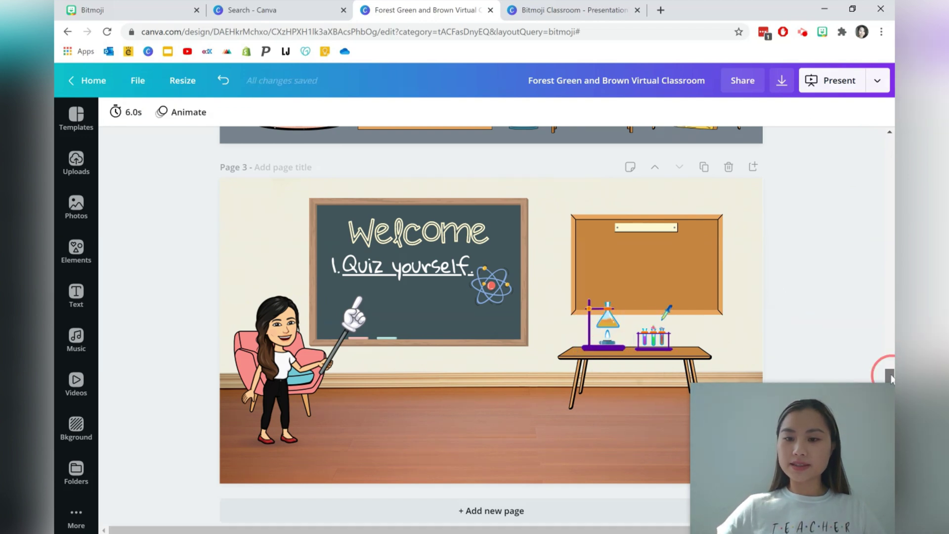
pyautogui.moveTo(890, 377); pyautogui.dragTo(891, 374)
# - Move the white taped note from the furniture sheet onto the corkboard and make it yellow
pyautogui.scroll(5, 356, 245)
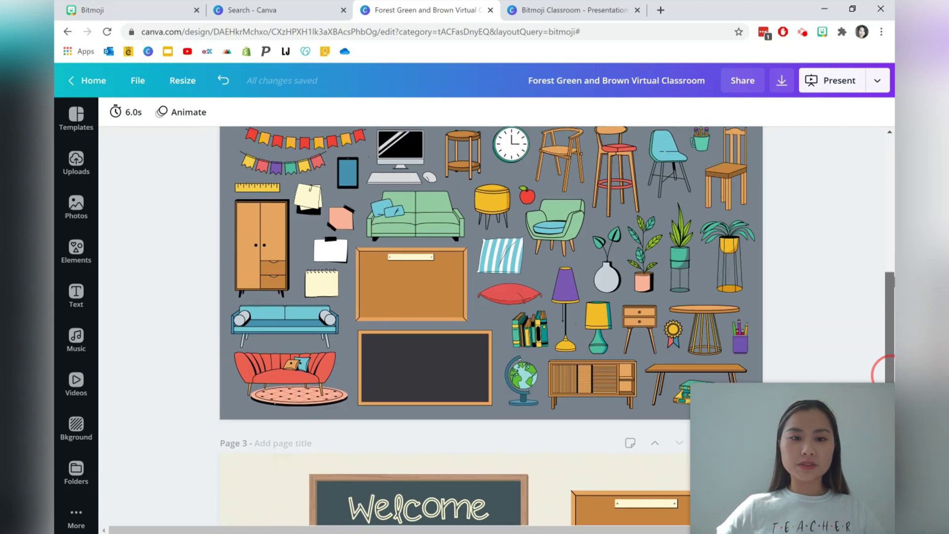
pyautogui.click(328, 256)
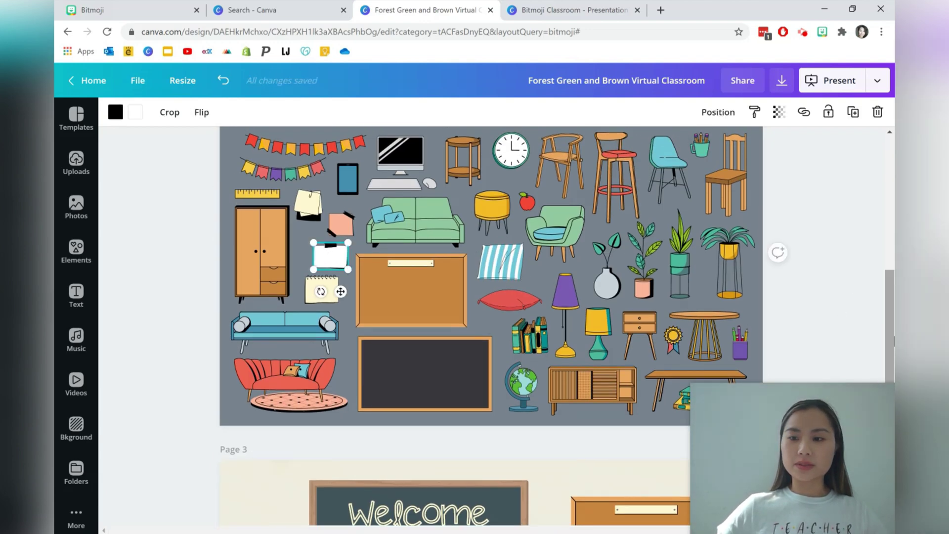
pyautogui.scroll(-5, 890, 289)
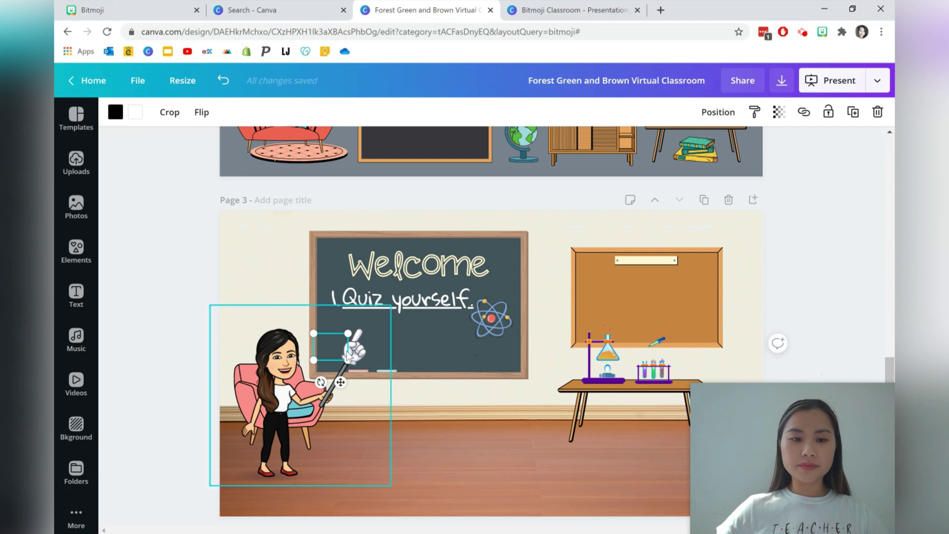
pyautogui.moveTo(324, 340); pyautogui.dragTo(642, 319)
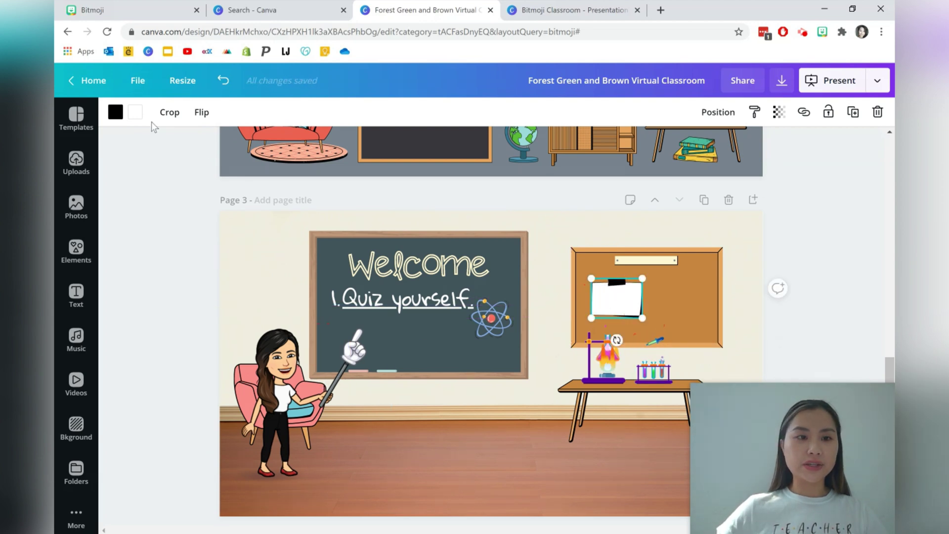
pyautogui.click(134, 112)
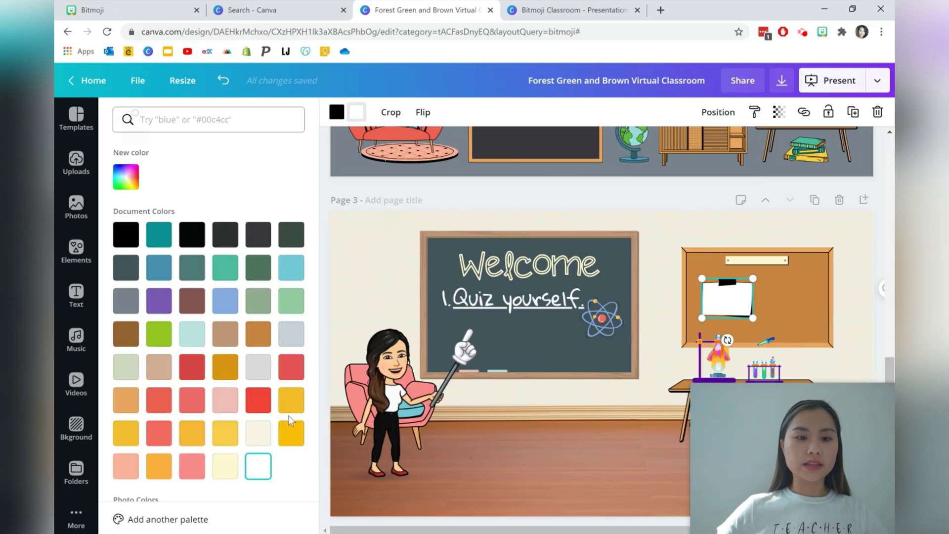
pyautogui.click(227, 433)
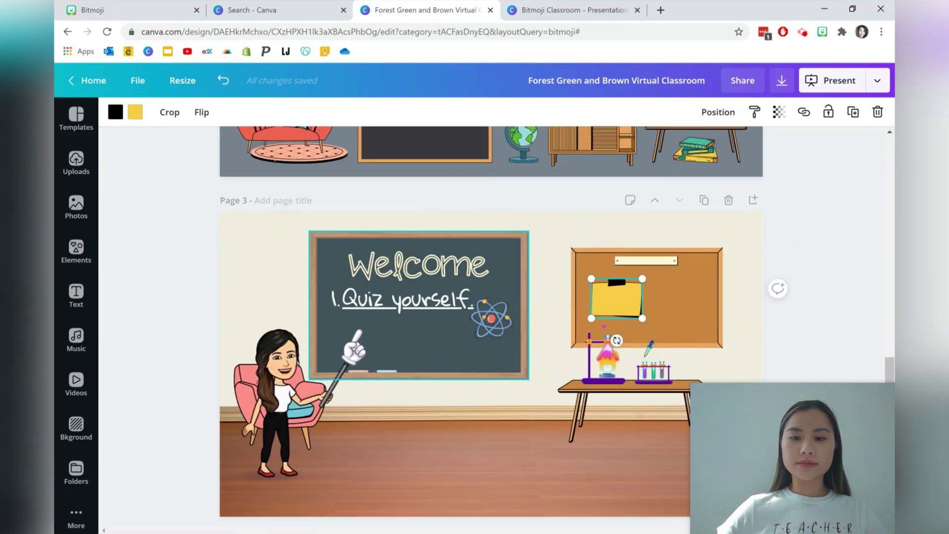
pyautogui.click(828, 226)
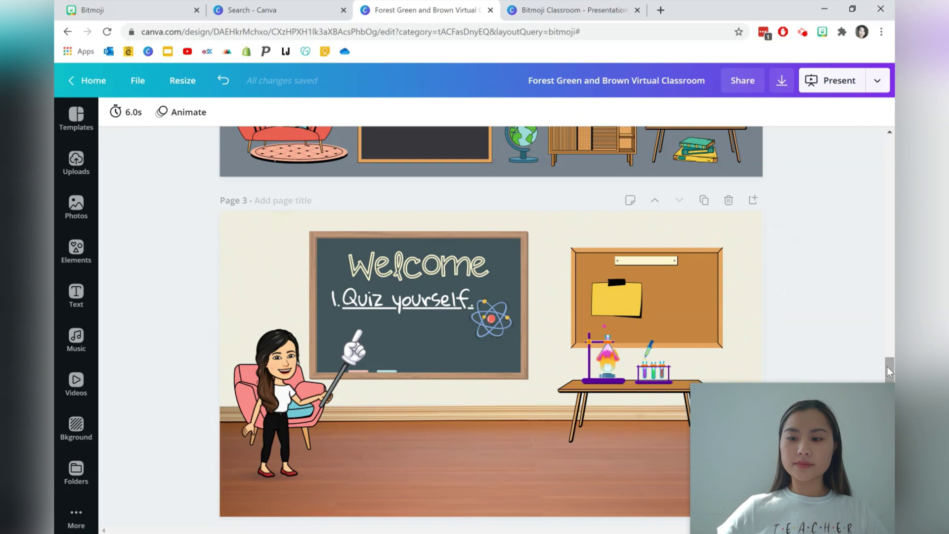
pyautogui.moveTo(887, 366); pyautogui.dragTo(886, 372)
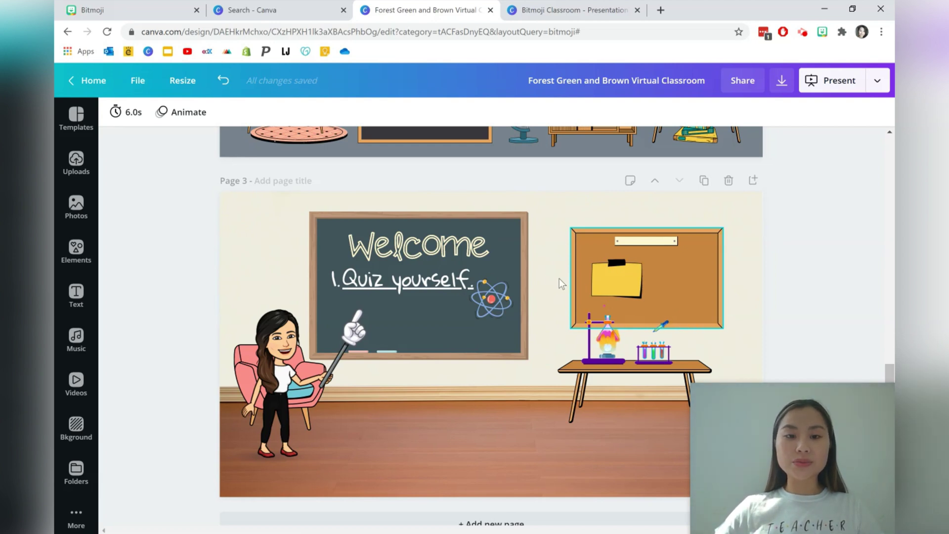
# - Nudge the chalkboard right and add a portrait cloud-and-hill frame from the Frames elements
pyautogui.moveTo(442, 266); pyautogui.dragTo(453, 267)
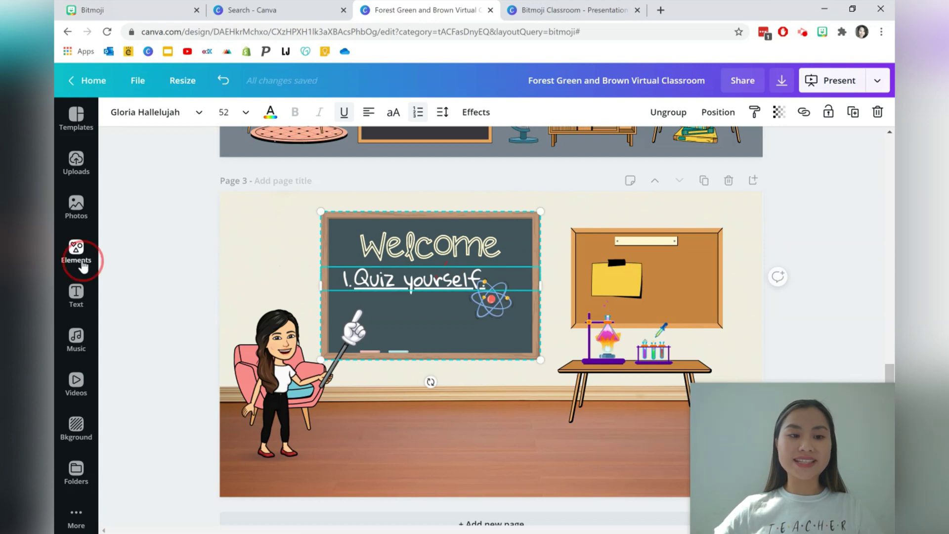
pyautogui.click(79, 264)
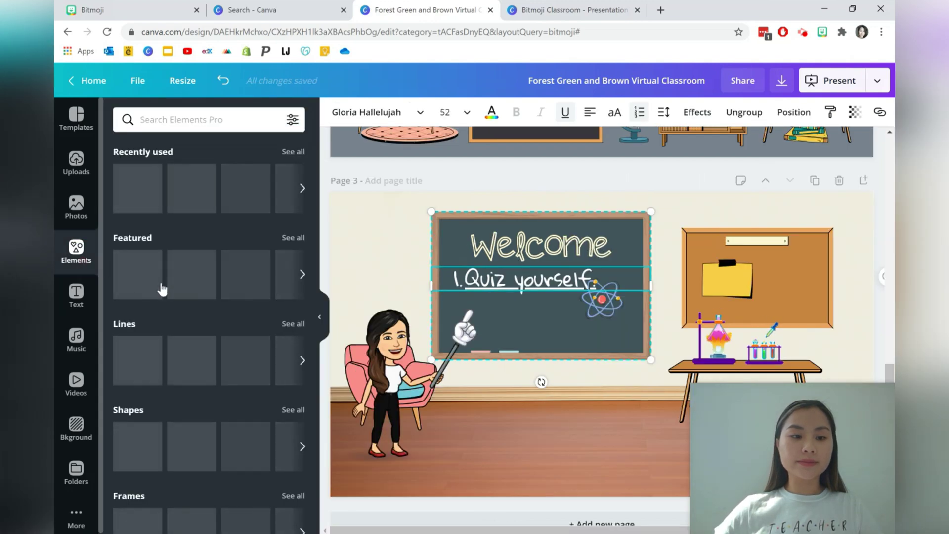
pyautogui.scroll(-1, 246, 371)
pyautogui.scroll(-1, 244, 369)
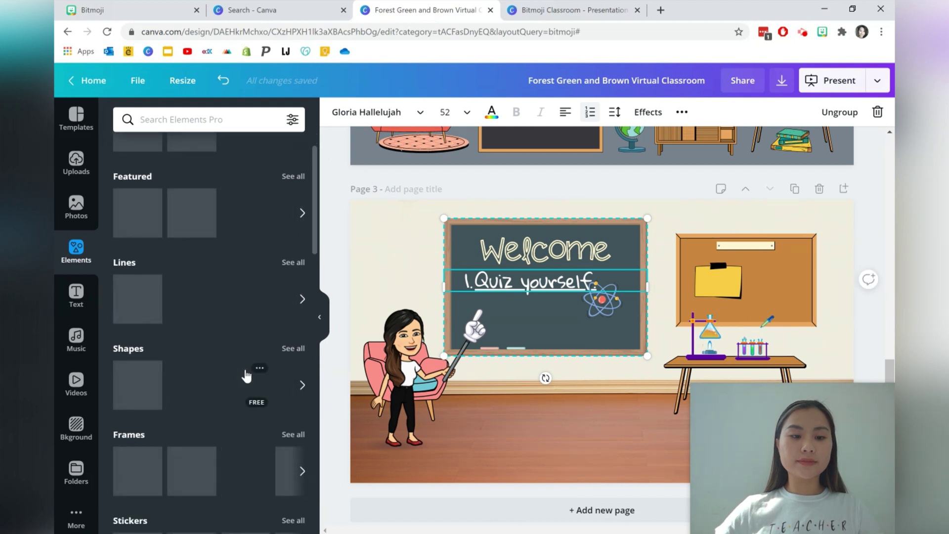
pyautogui.scroll(-3, 289, 426)
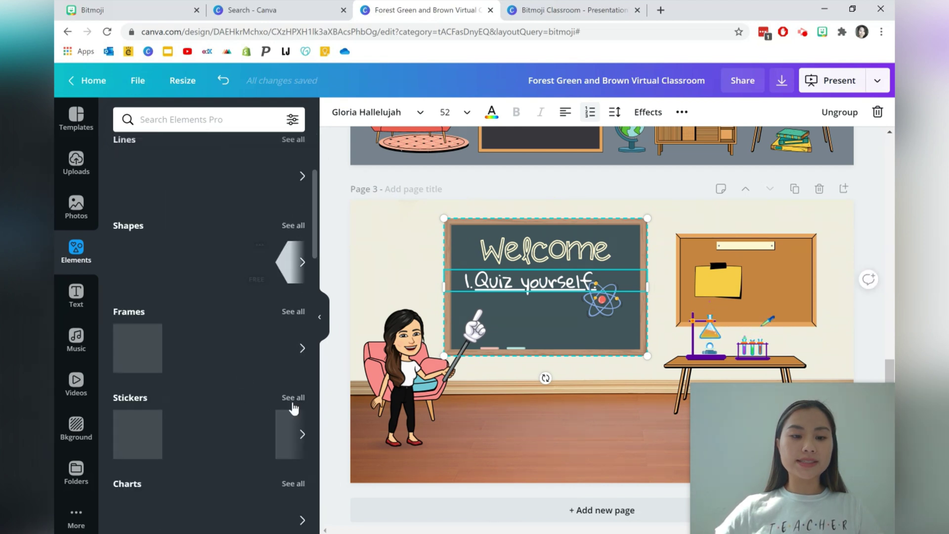
pyautogui.click(299, 313)
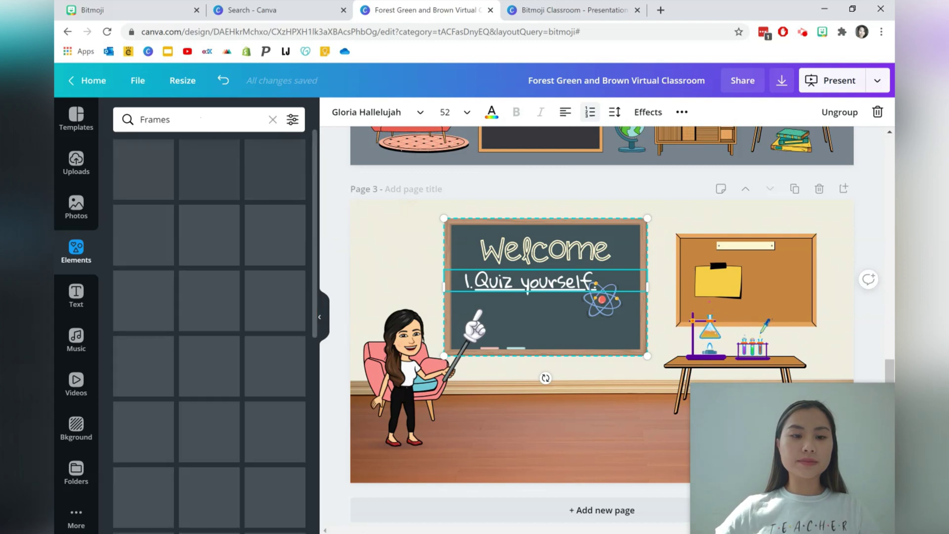
pyautogui.scroll(-10, 277, 326)
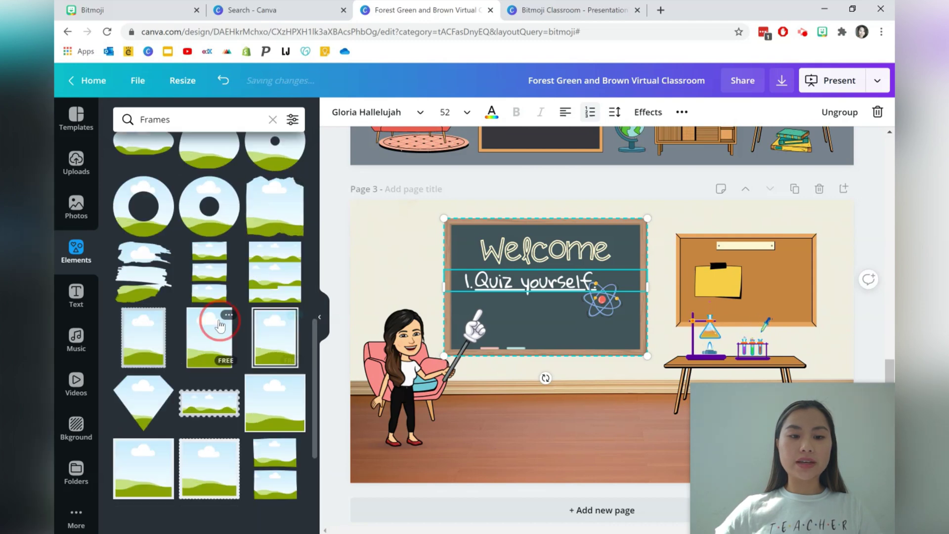
pyautogui.click(209, 337)
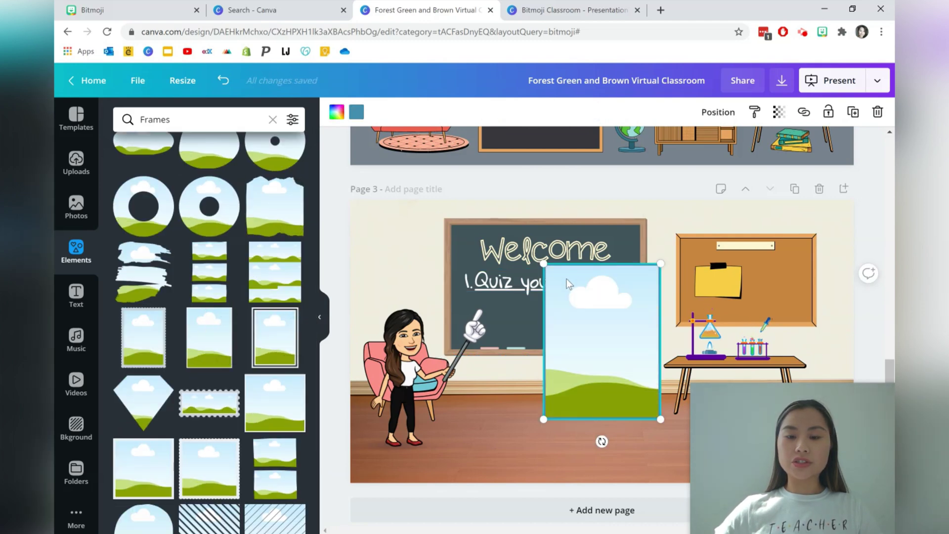
# - Shrink the frame and place it top-left beside the chalkboard
pyautogui.click(321, 312)
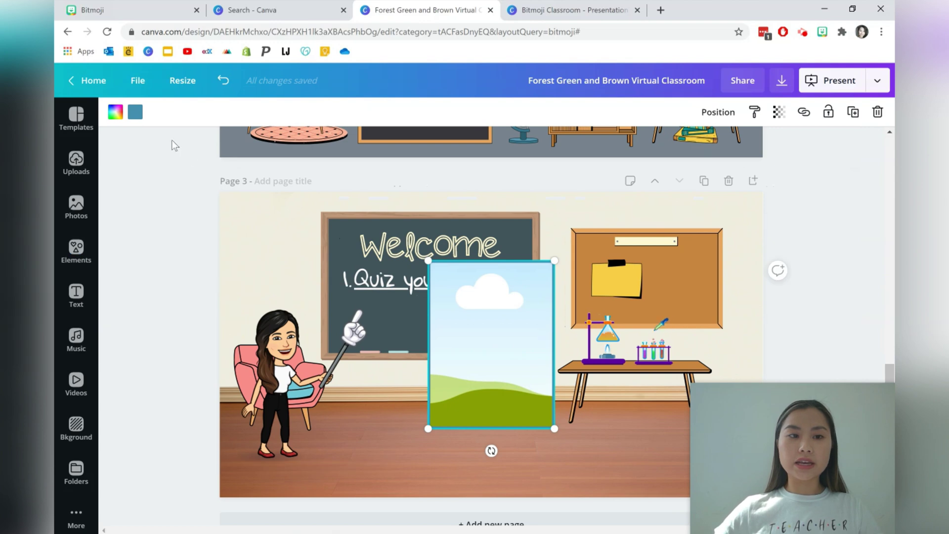
pyautogui.click(135, 113)
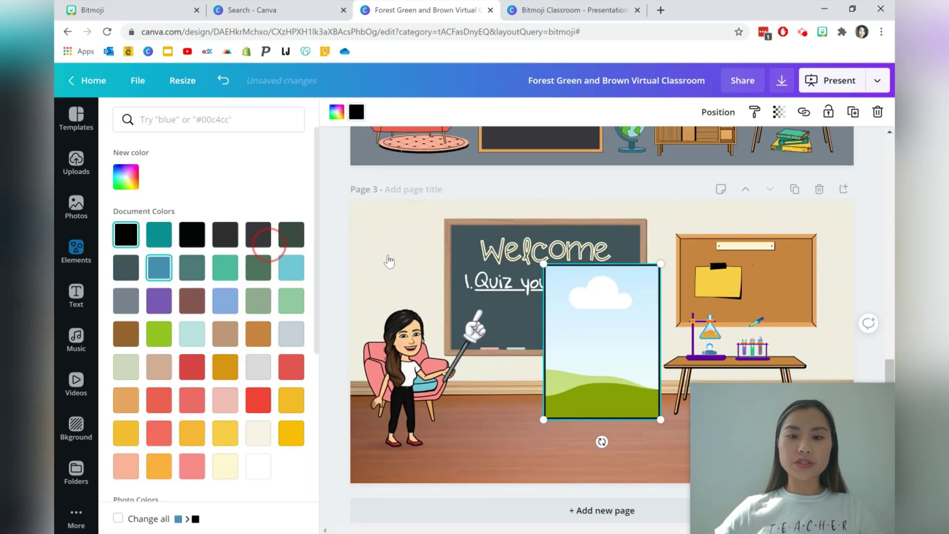
pyautogui.moveTo(660, 264); pyautogui.dragTo(601, 341)
pyautogui.moveTo(584, 380); pyautogui.dragTo(406, 259)
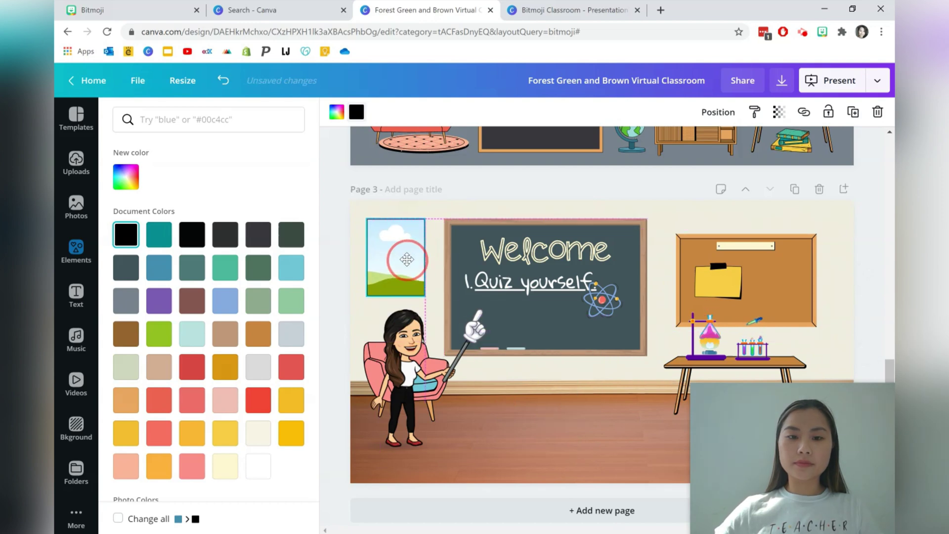
# - Search Photos for 'spacex' and drop the shrunken rocket launch photo into the window frame
pyautogui.click(75, 207)
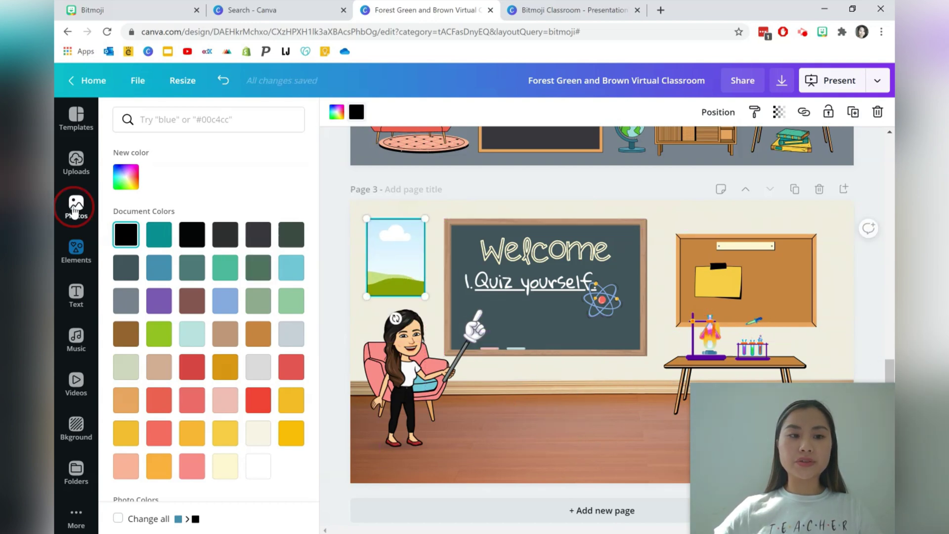
pyautogui.click(146, 120)
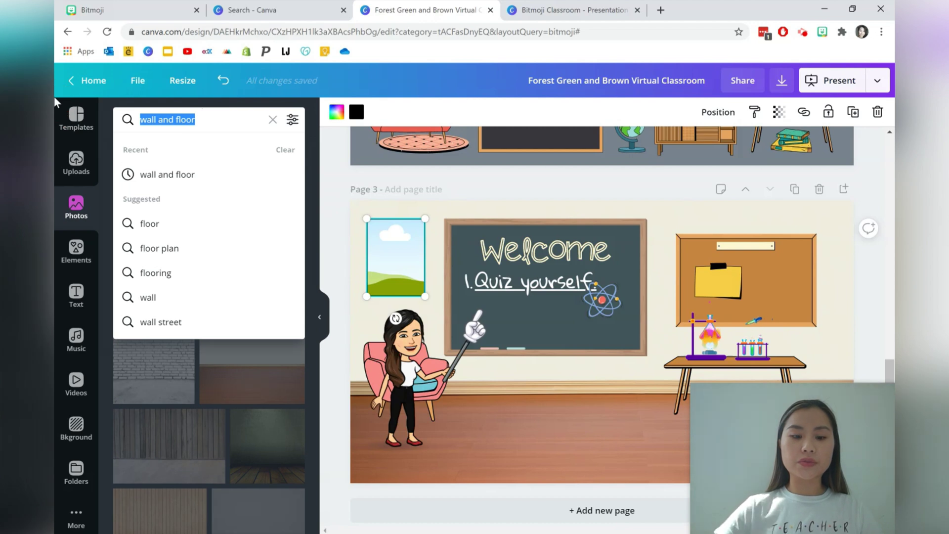
pyautogui.write('spacex')
pyautogui.press('Return')
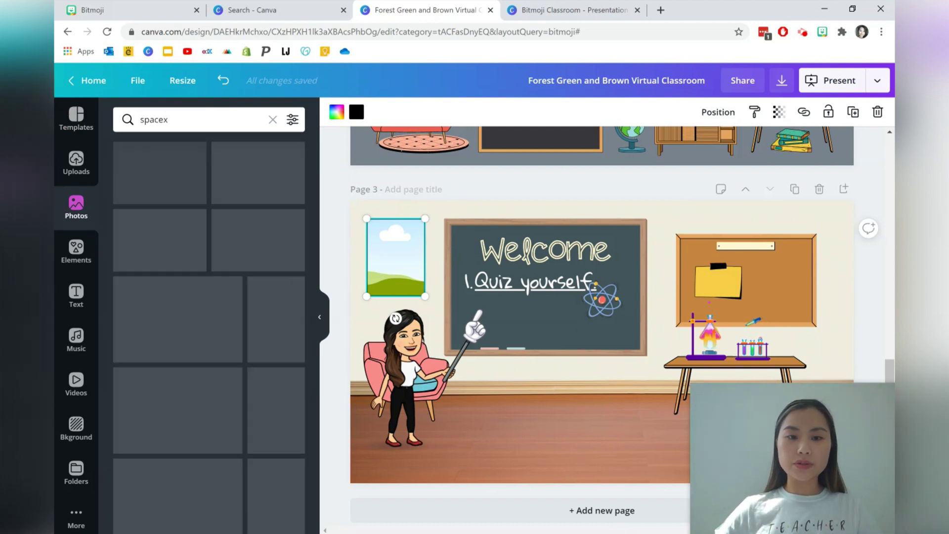
pyautogui.click(262, 305)
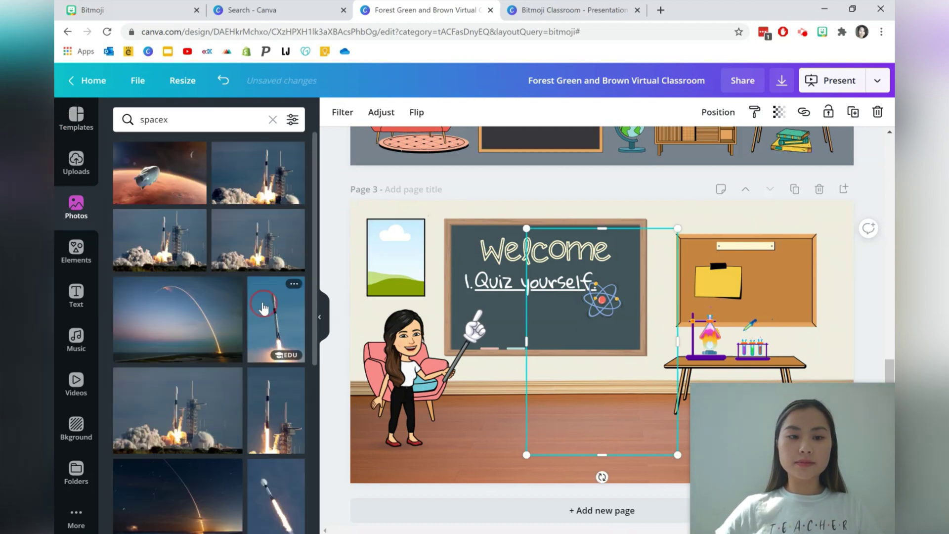
pyautogui.moveTo(677, 228); pyautogui.dragTo(568, 346)
pyautogui.moveTo(558, 410); pyautogui.dragTo(401, 242)
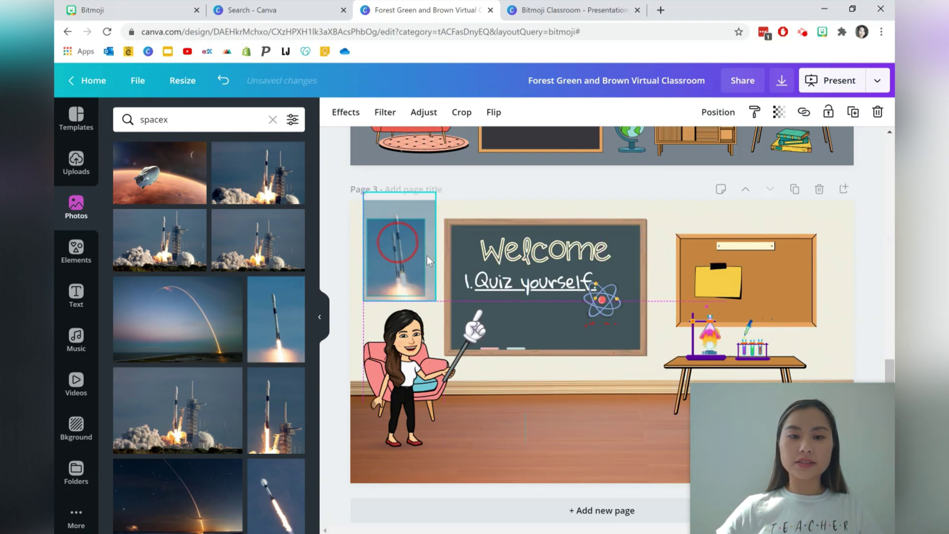
pyautogui.click(435, 265)
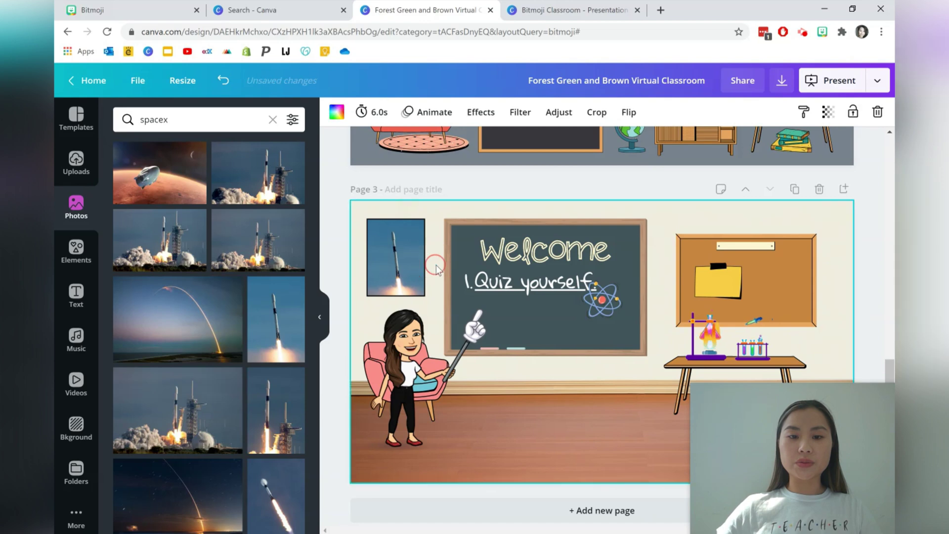
# - Move the atom sticker lower on the chalkboard, below 'Quiz yourself'
pyautogui.click(319, 317)
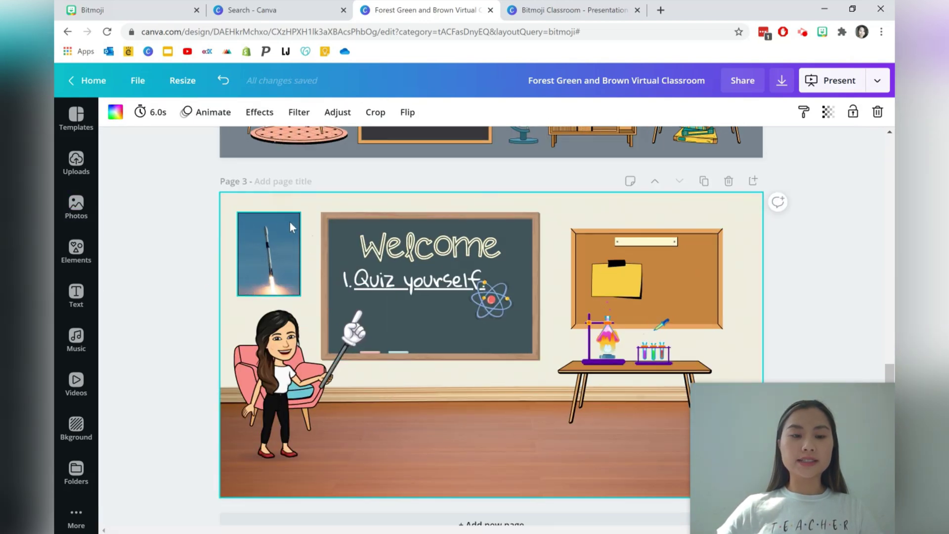
pyautogui.click(204, 212)
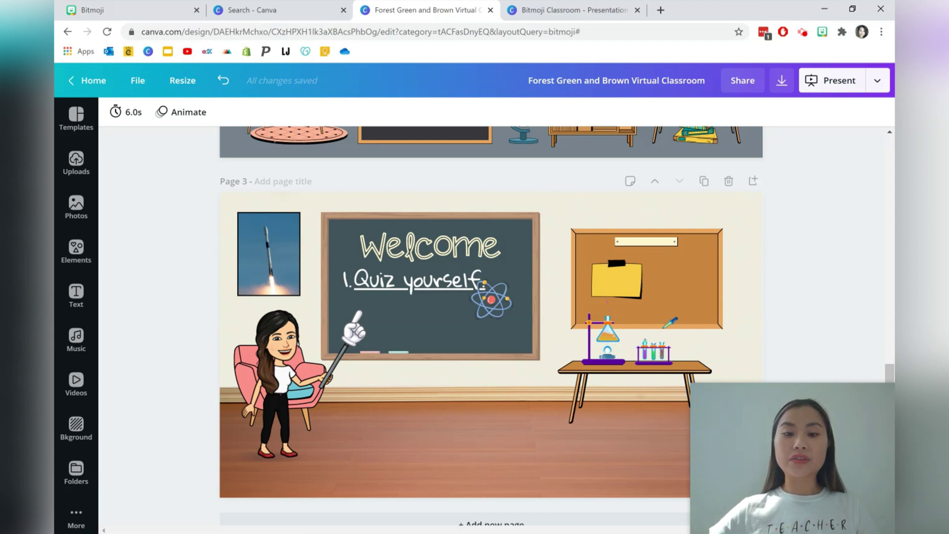
pyautogui.moveTo(508, 305); pyautogui.dragTo(519, 326)
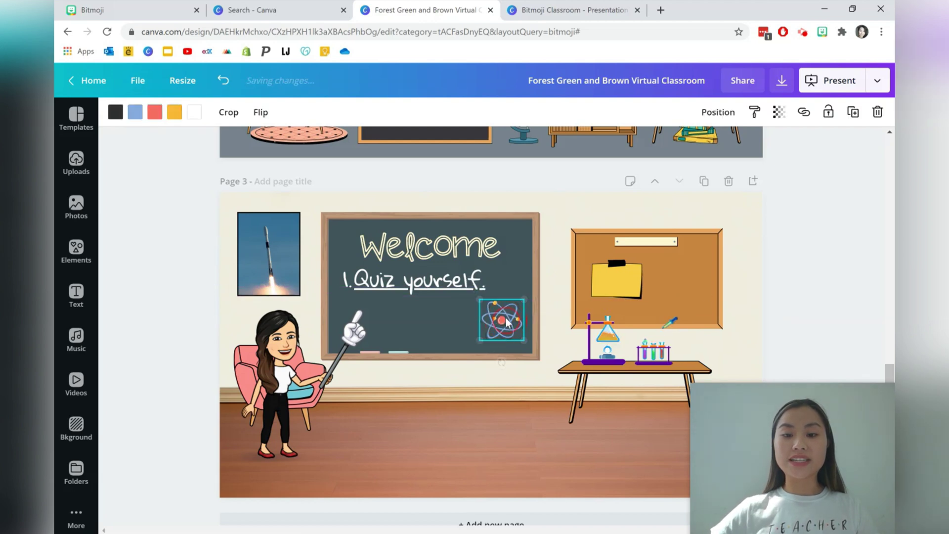
pyautogui.click(805, 259)
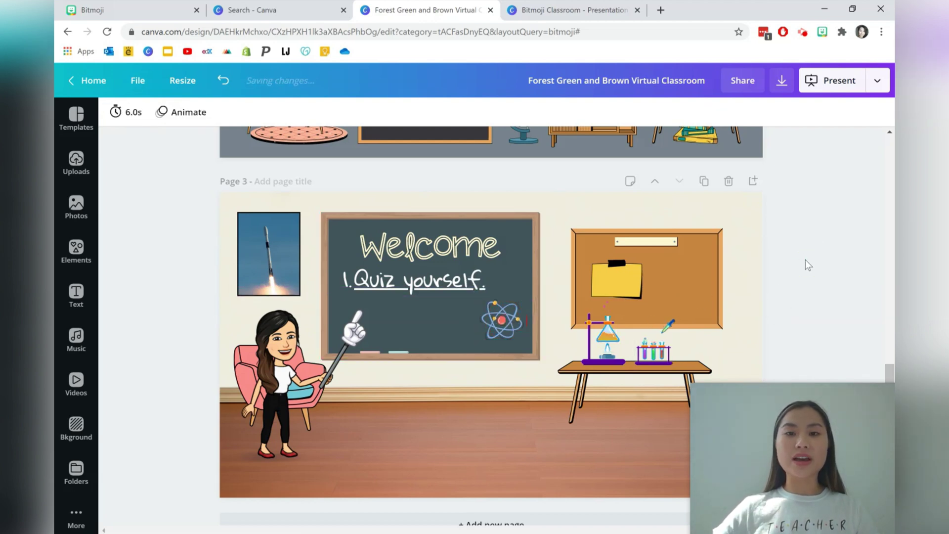
# - Search Elements for 'rug' and add the teal oval rug to the page
pyautogui.click(70, 252)
pyautogui.click(188, 118)
pyautogui.write('rug')
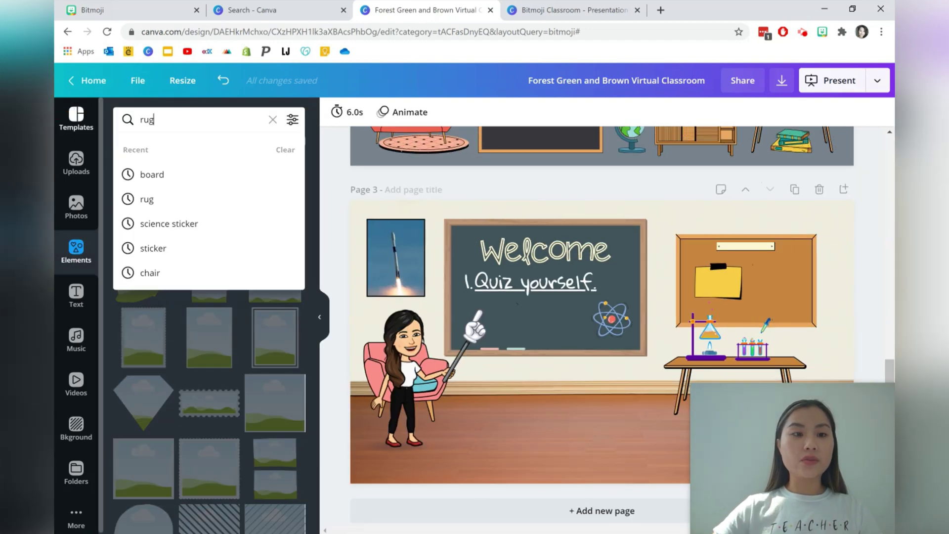
pyautogui.press('Return')
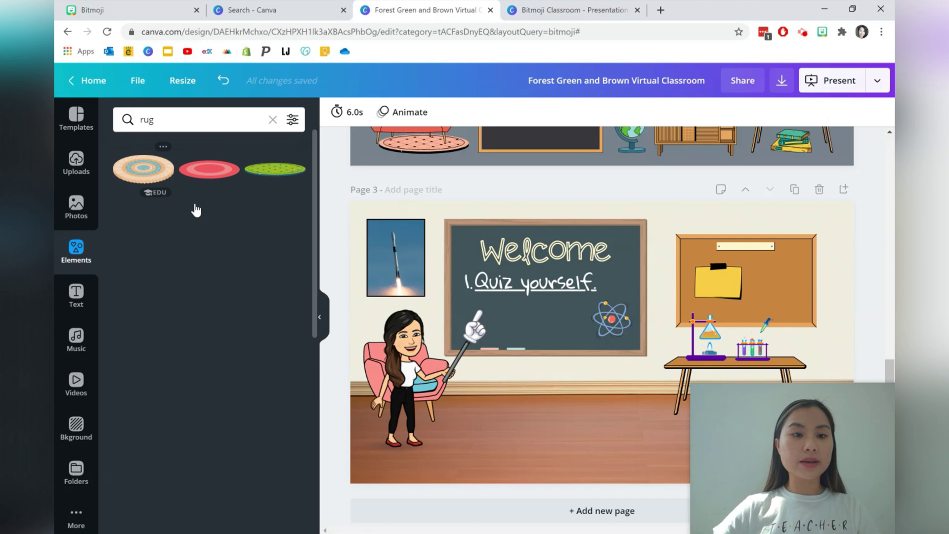
pyautogui.scroll(-6, 219, 279)
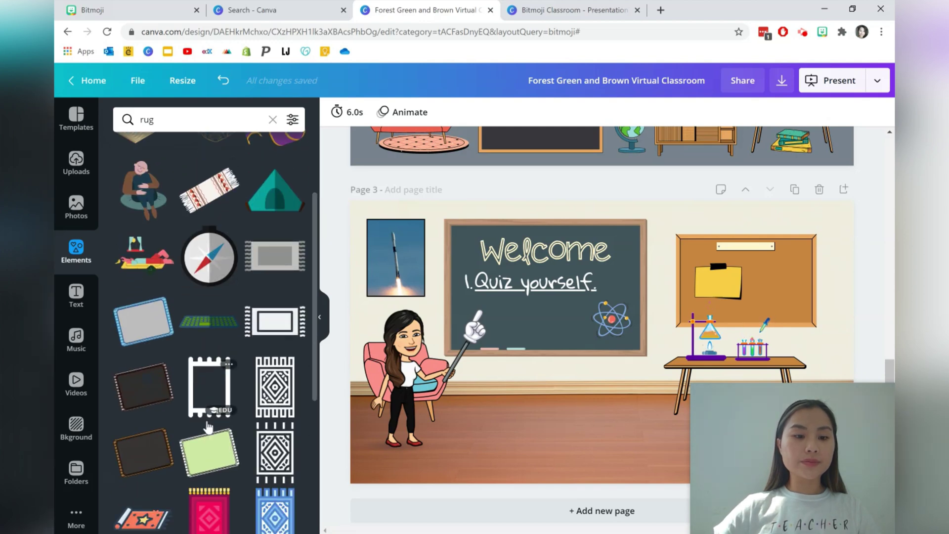
pyautogui.moveTo(210, 517)
pyautogui.mouseDown()
pyautogui.moveTo(317, 492)
pyautogui.moveTo(182, 497)
pyautogui.moveTo(209, 515)
pyautogui.mouseUp()
pyautogui.click(210, 514)
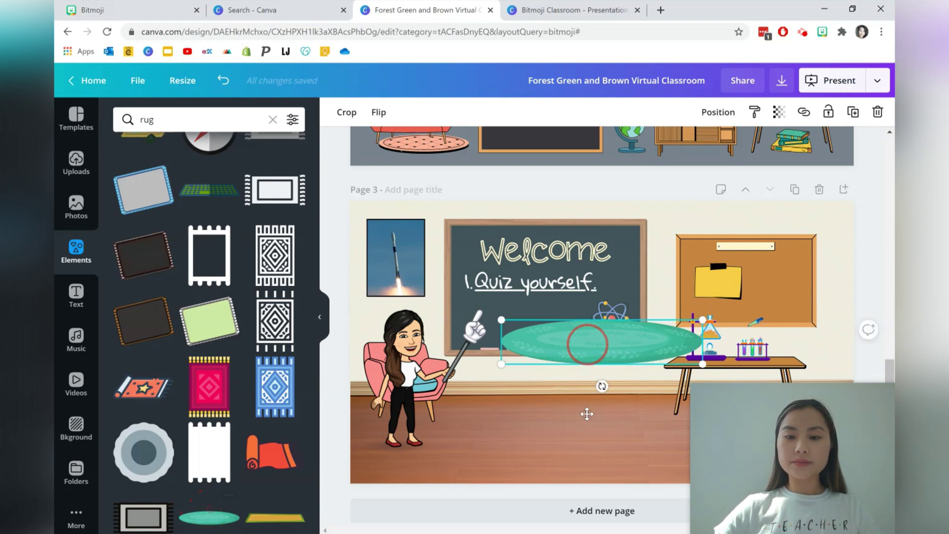
# - Move the rug onto the floor, enlarge it, and send it backward behind the lab table
pyautogui.moveTo(586, 413); pyautogui.dragTo(610, 427)
pyautogui.moveTo(526, 448); pyautogui.dragTo(476, 478)
pyautogui.click(718, 112)
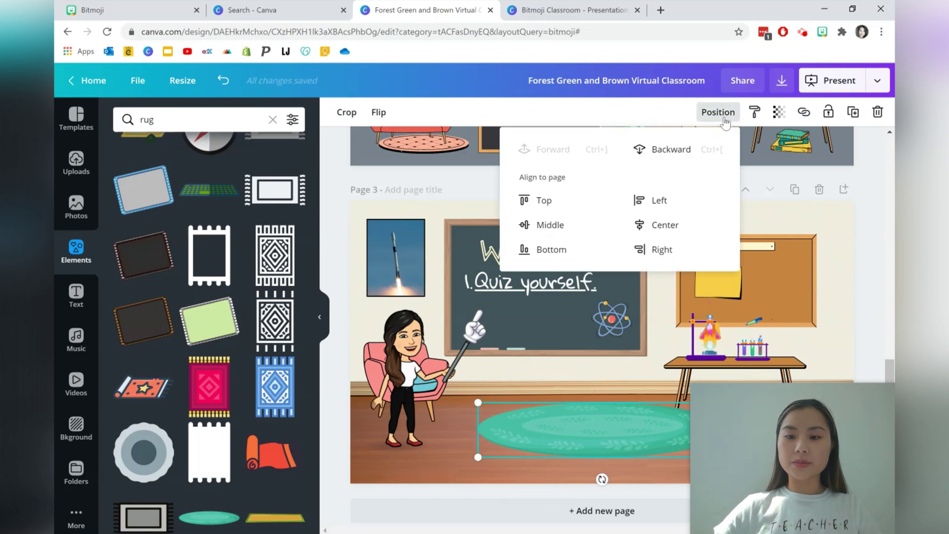
pyautogui.click(662, 149)
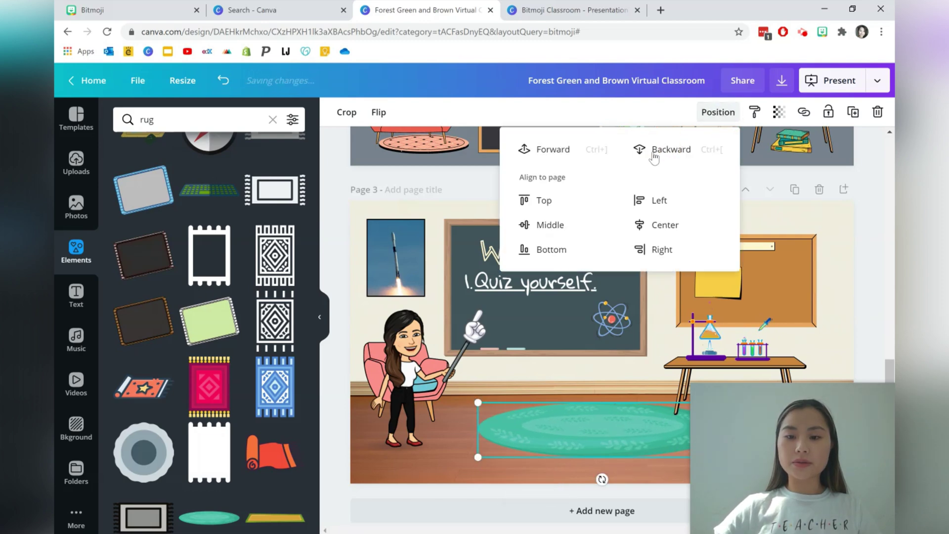
pyautogui.click(168, 117)
# - Add a black-top coffee table from an Elements search for 'coffee table' and shrink it
pyautogui.write('coffee t')
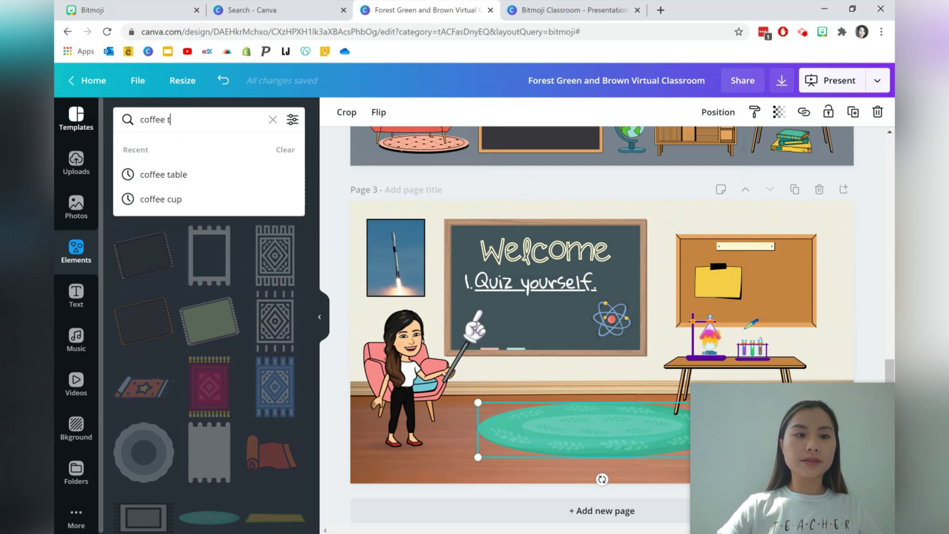
pyautogui.write('able')
pyautogui.press('Return')
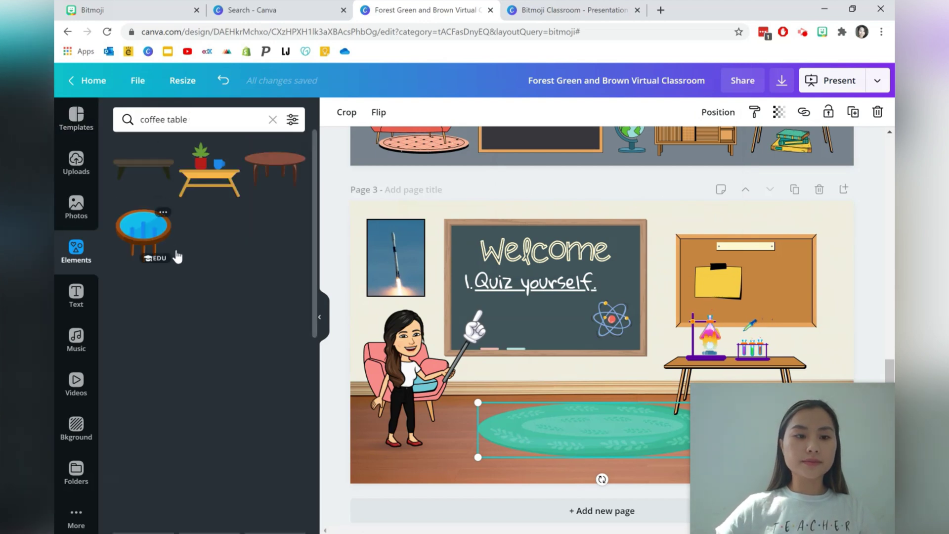
pyautogui.click(144, 429)
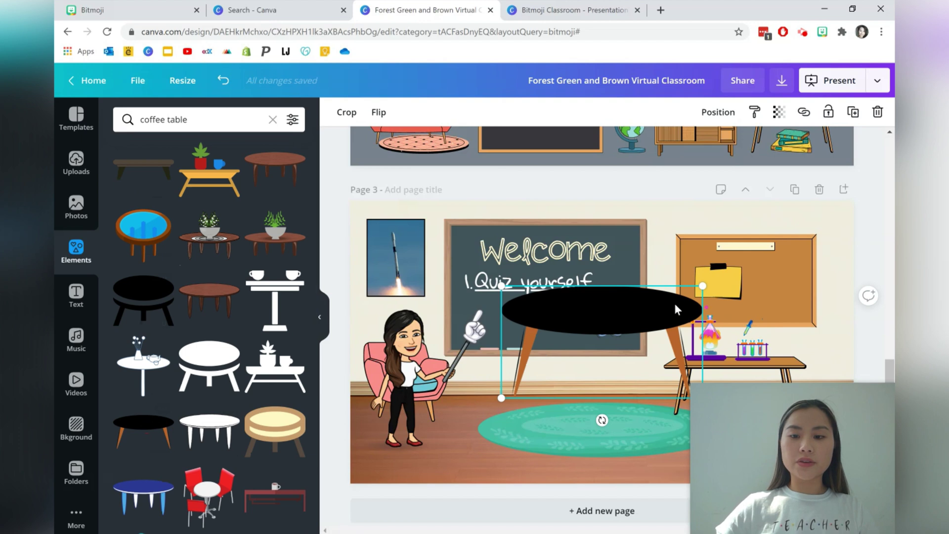
pyautogui.moveTo(702, 286); pyautogui.dragTo(539, 383)
# - Add a pink laptop from a 'laptop' search, shrink it, flip it horizontally, and set it on the table
pyautogui.click(180, 124)
pyautogui.write('laptop')
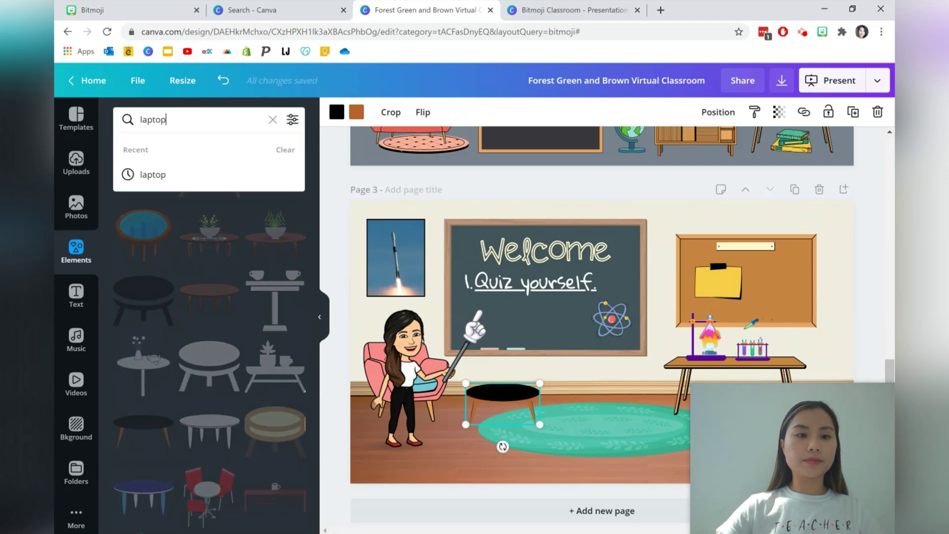
pyautogui.press('Return')
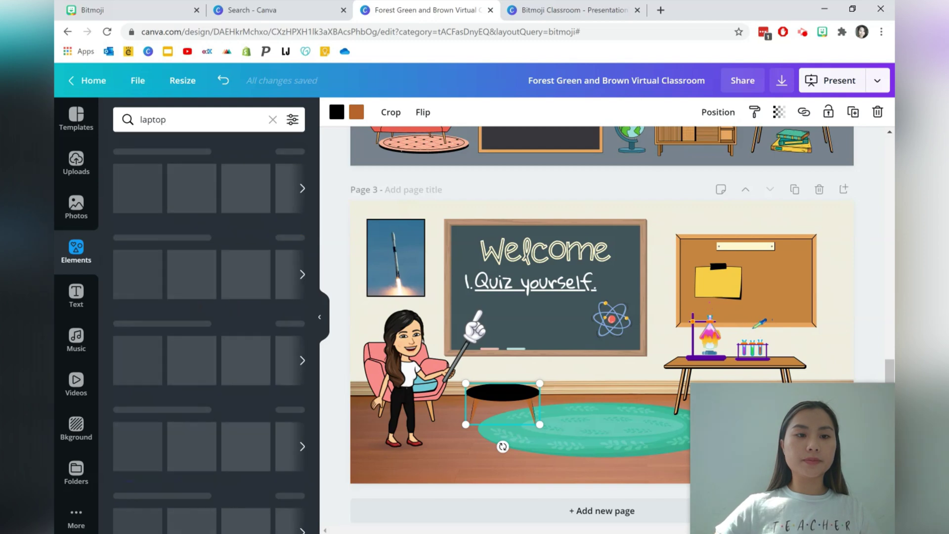
pyautogui.scroll(-4, 244, 284)
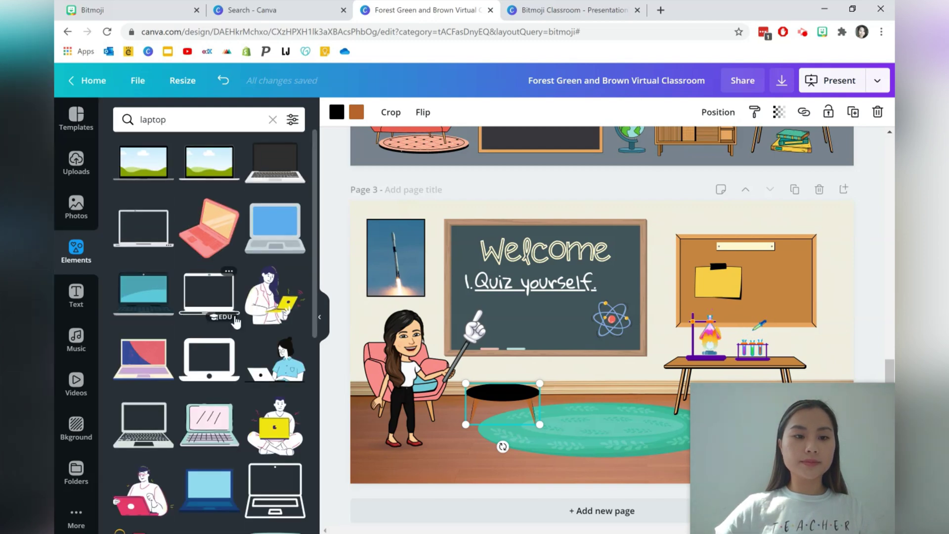
pyautogui.click(210, 378)
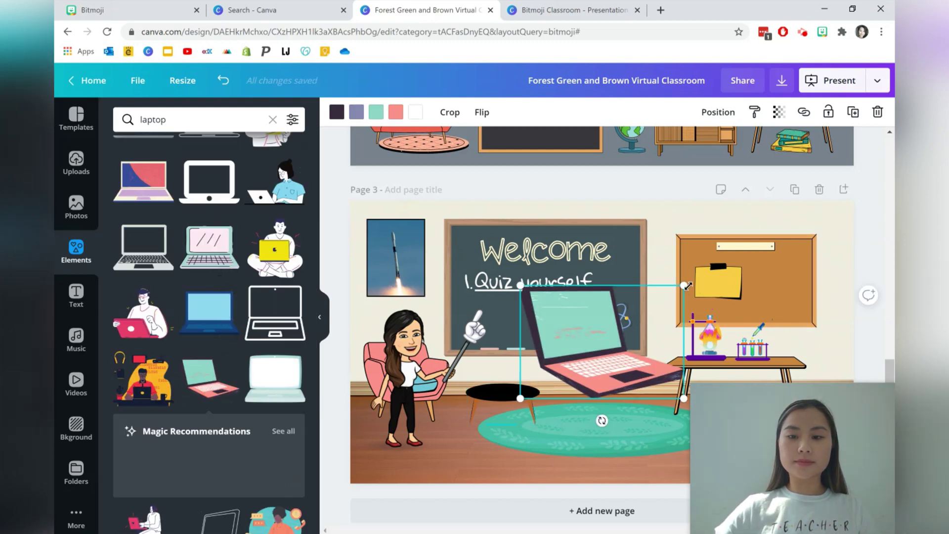
pyautogui.moveTo(684, 285); pyautogui.dragTo(569, 366)
pyautogui.click(488, 120)
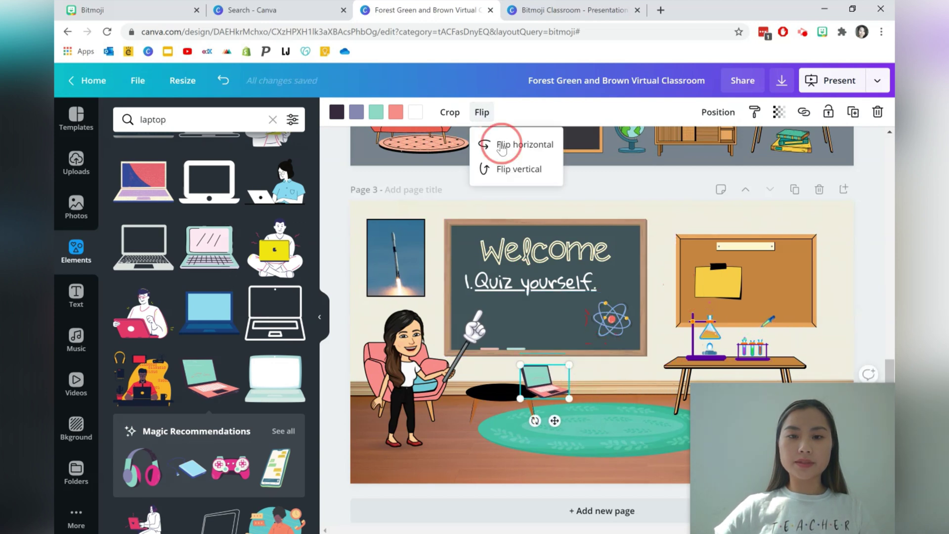
pyautogui.click(487, 144)
pyautogui.moveTo(543, 391); pyautogui.dragTo(500, 390)
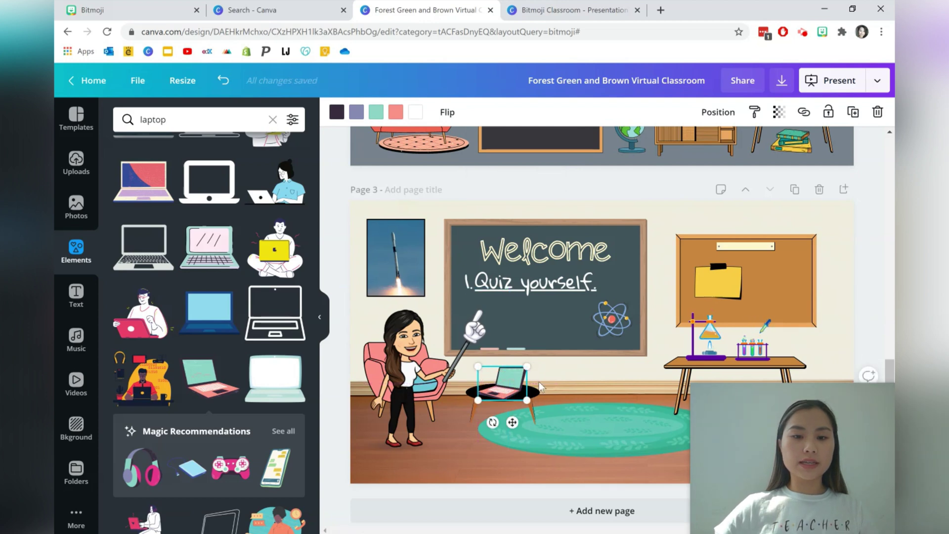
# - Add a green backpack from a 'backpack' search, shrink it, flip it horizontally, and place it beside the table
pyautogui.click(202, 120)
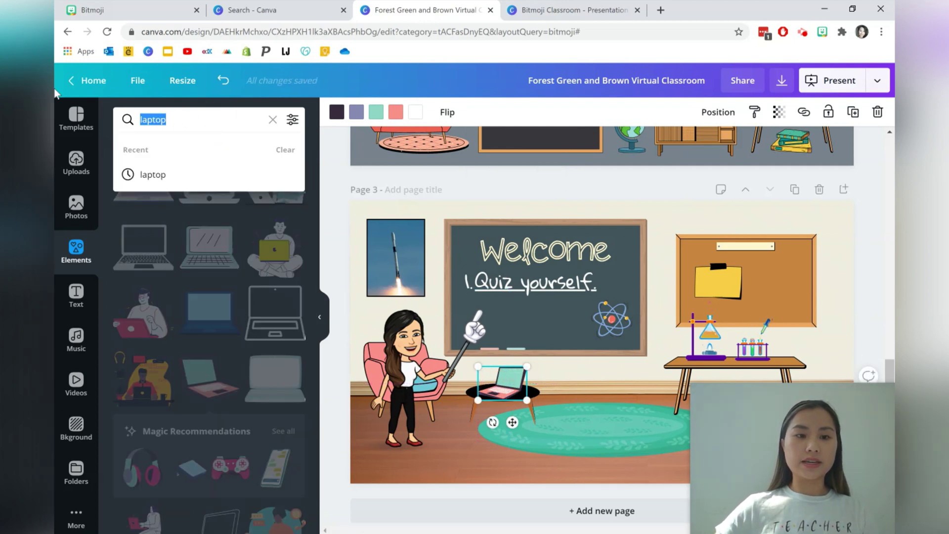
pyautogui.write('backpack')
pyautogui.press('Return')
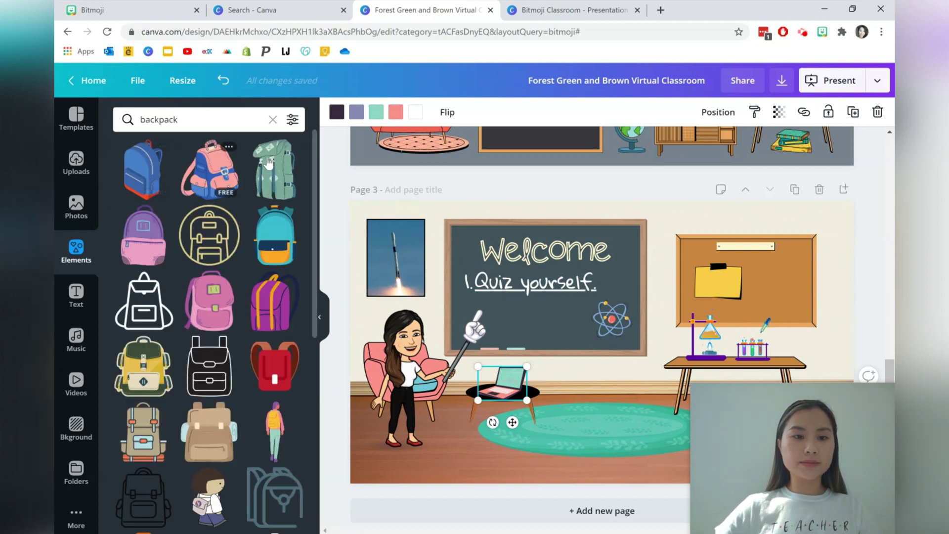
pyautogui.click(274, 165)
pyautogui.moveTo(642, 286); pyautogui.dragTo(592, 356)
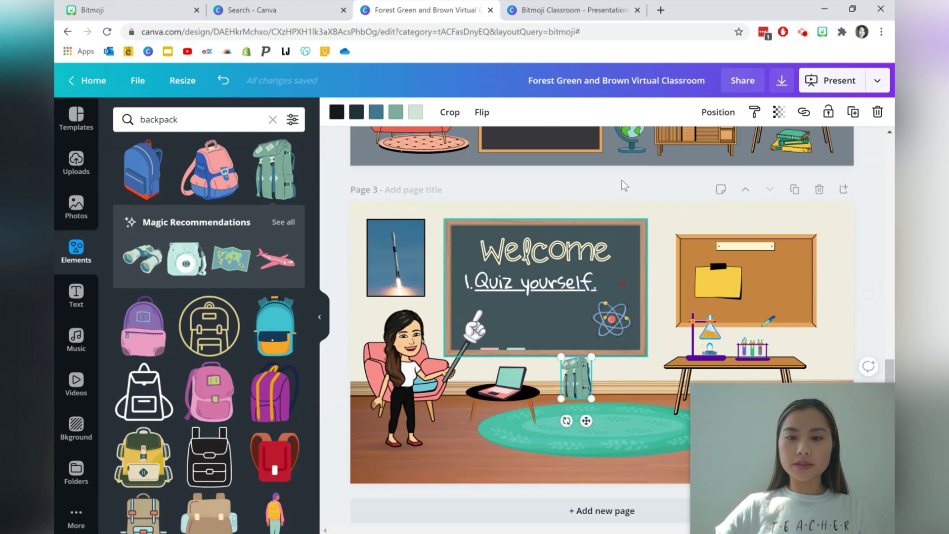
pyautogui.click(482, 112)
pyautogui.click(525, 142)
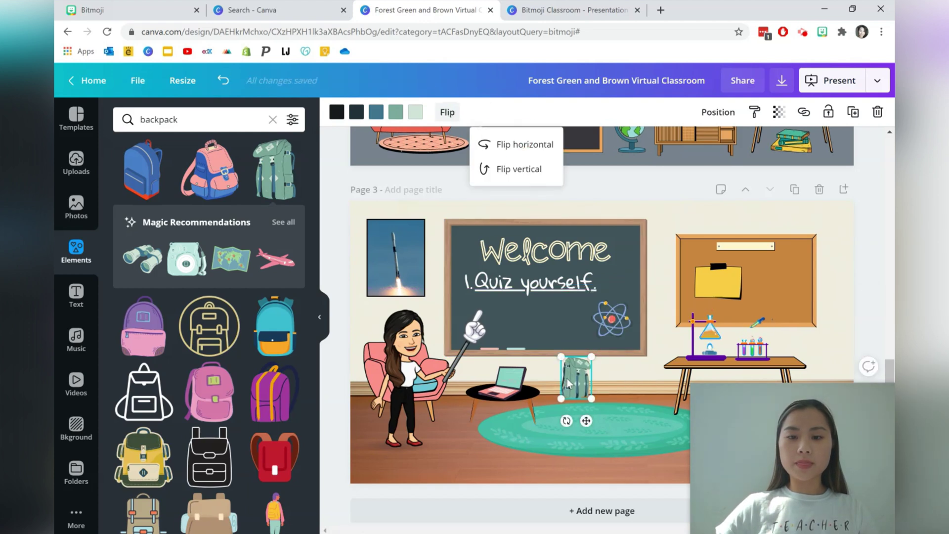
pyautogui.moveTo(568, 379); pyautogui.dragTo(458, 390)
# - Send the backpack backward twice so it sits behind the laptop table
pyautogui.click(718, 112)
pyautogui.click(667, 151)
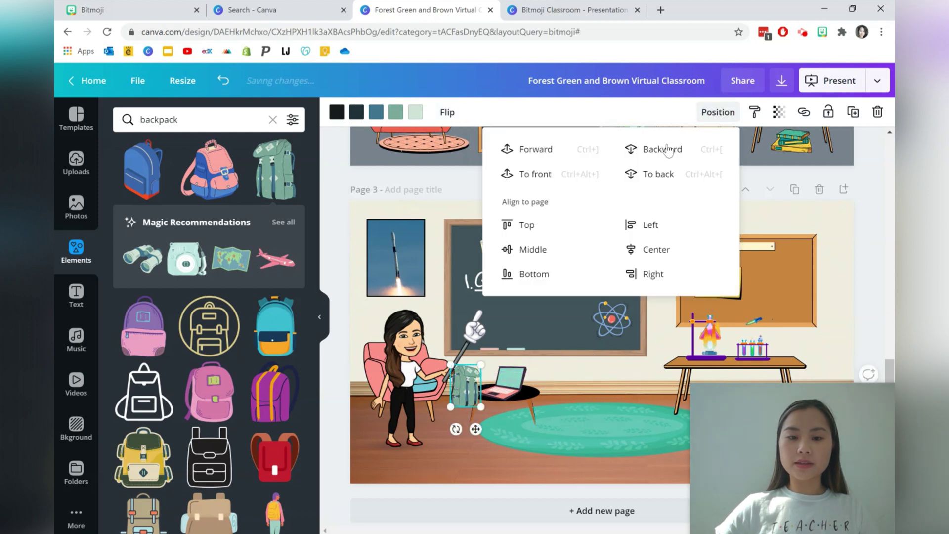
pyautogui.click(667, 151)
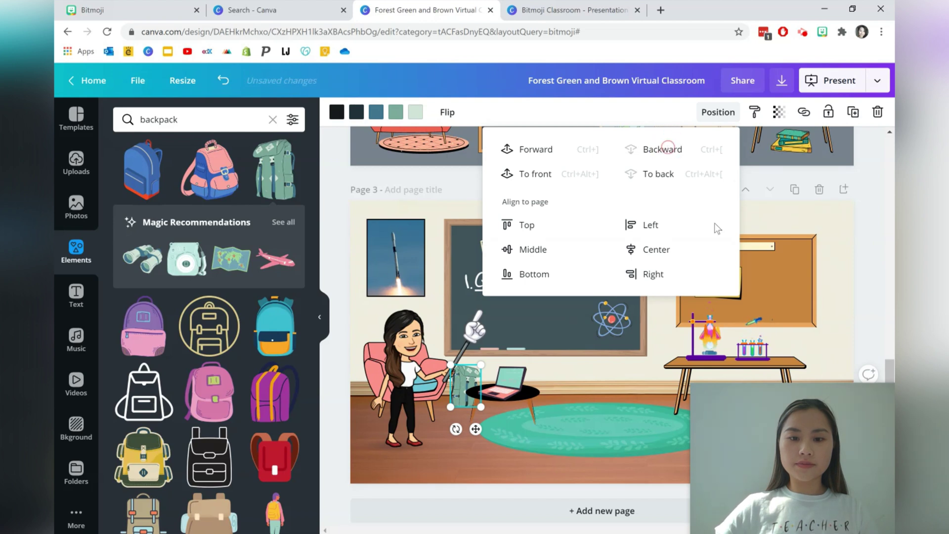
pyautogui.click(839, 301)
# - Shift the Bitmoji character slightly to the left on Page 3
pyautogui.moveTo(509, 288); pyautogui.dragTo(345, 407)
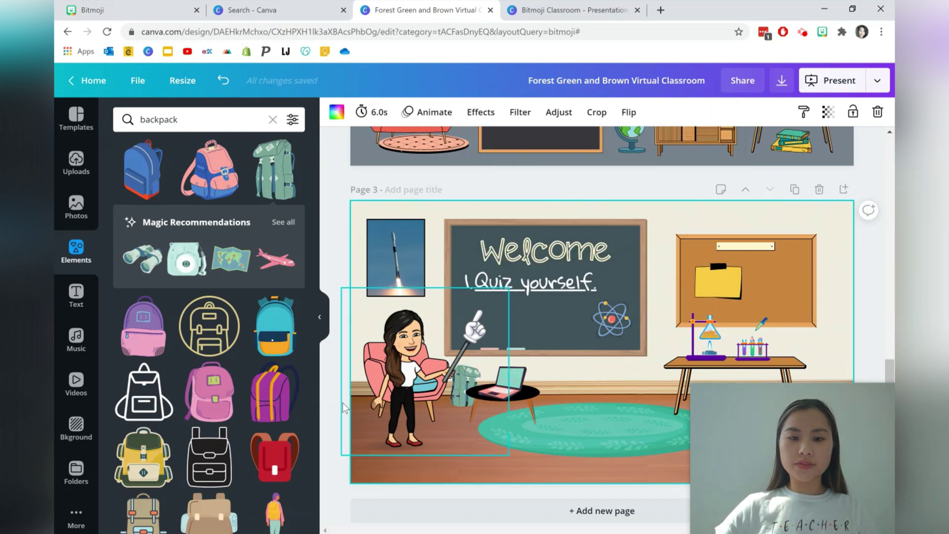
pyautogui.click(320, 317)
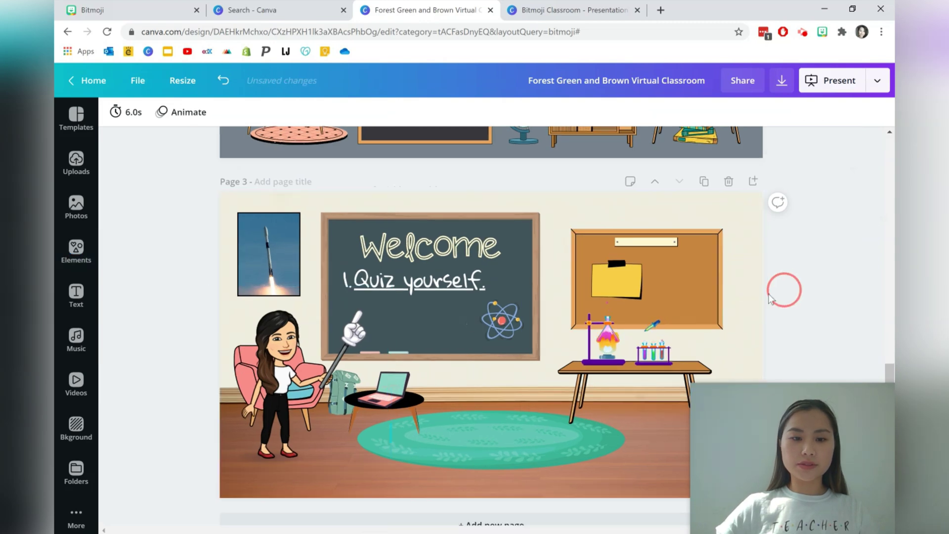
pyautogui.moveTo(347, 386); pyautogui.dragTo(350, 386)
pyautogui.click(834, 252)
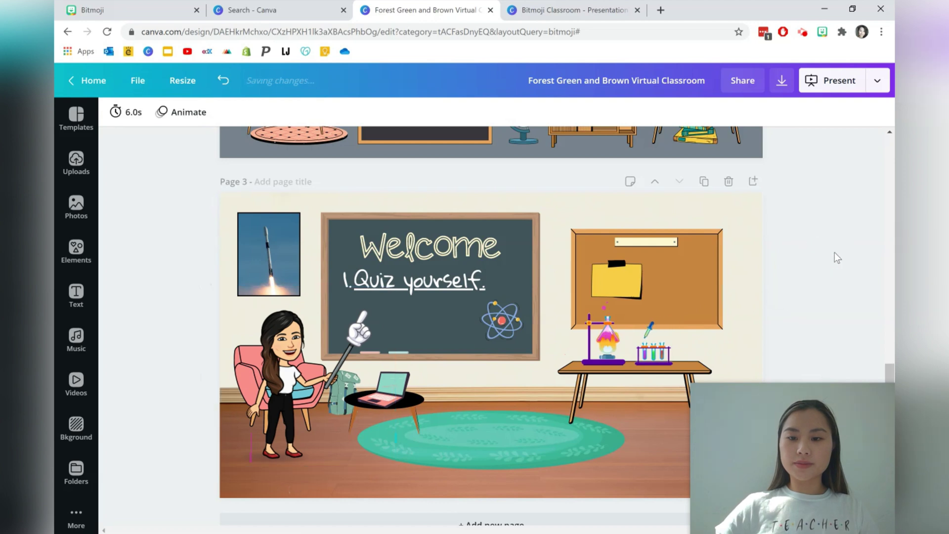
pyautogui.scroll(-1, 835, 252)
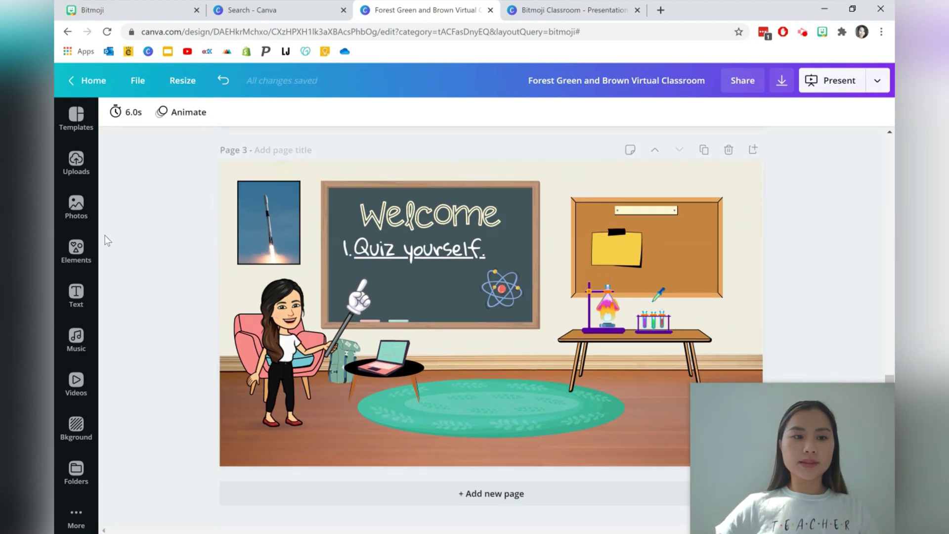
pyautogui.click(76, 257)
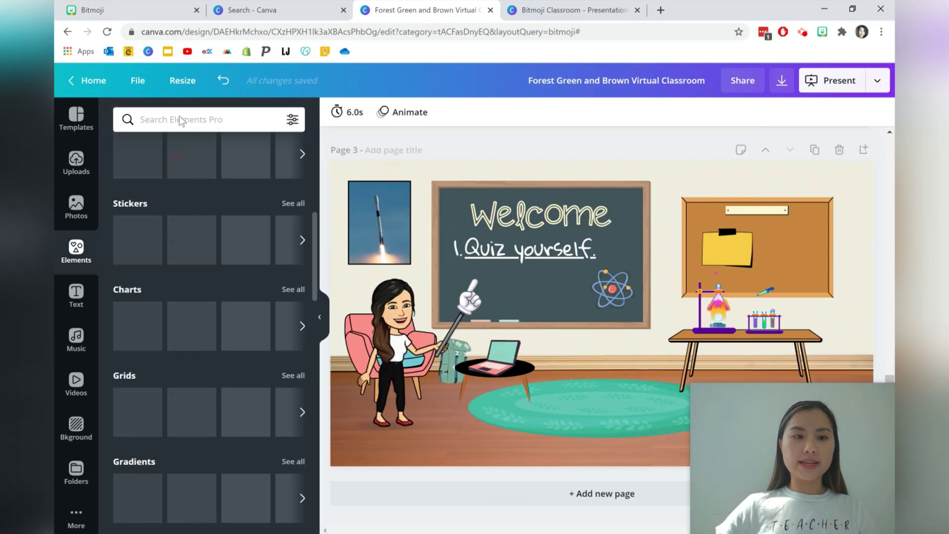
# - Add the pink-basket hanging plant from a 'plant' search, shrink it, and place it beside the cork board
pyautogui.click(193, 114)
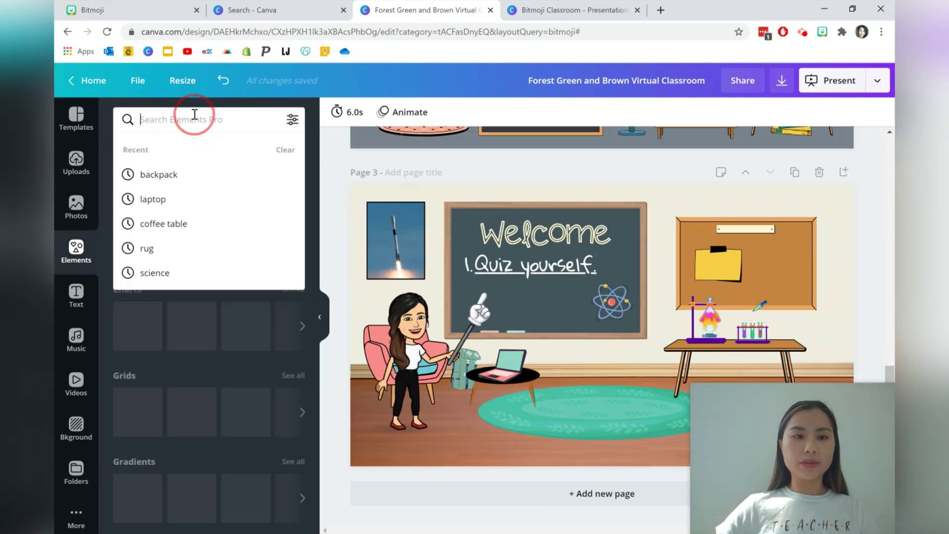
pyautogui.write('plant')
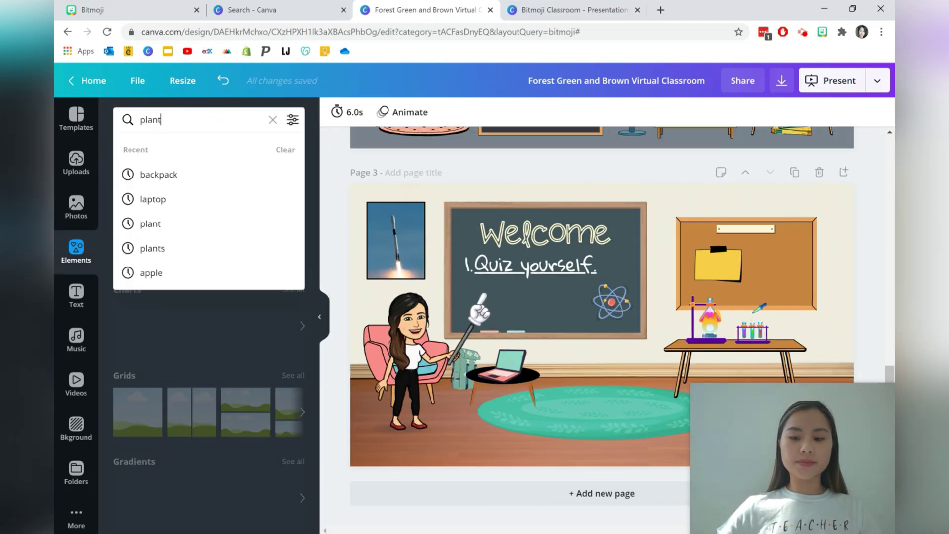
pyautogui.press('Return')
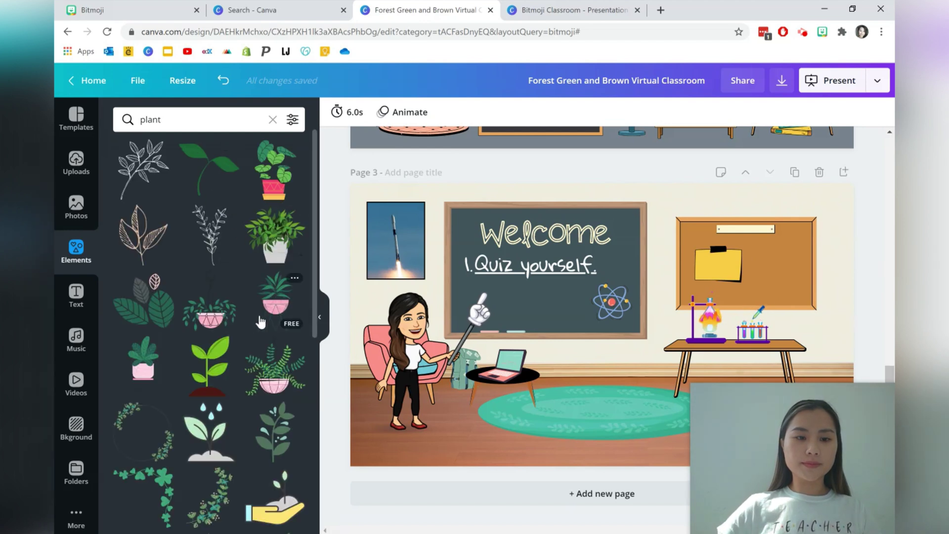
pyautogui.click(213, 312)
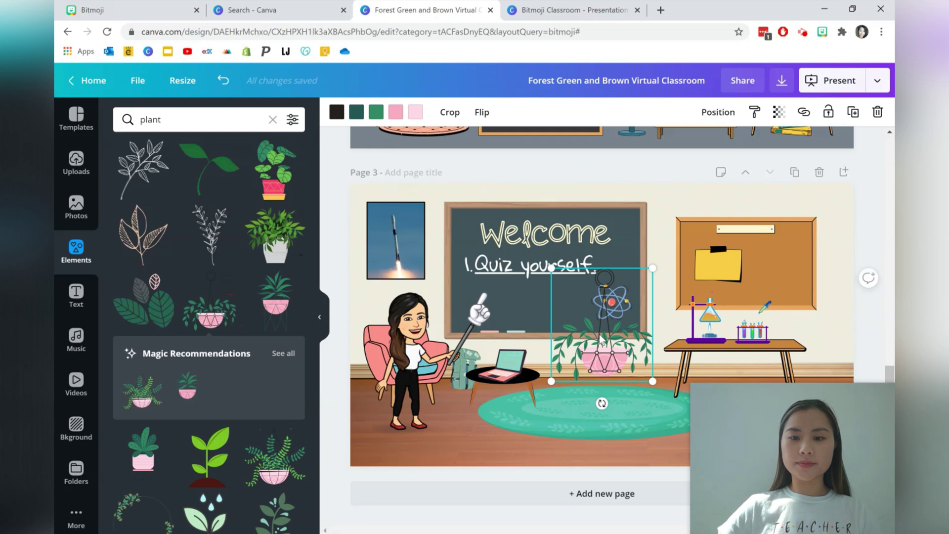
pyautogui.moveTo(600, 341); pyautogui.dragTo(662, 281)
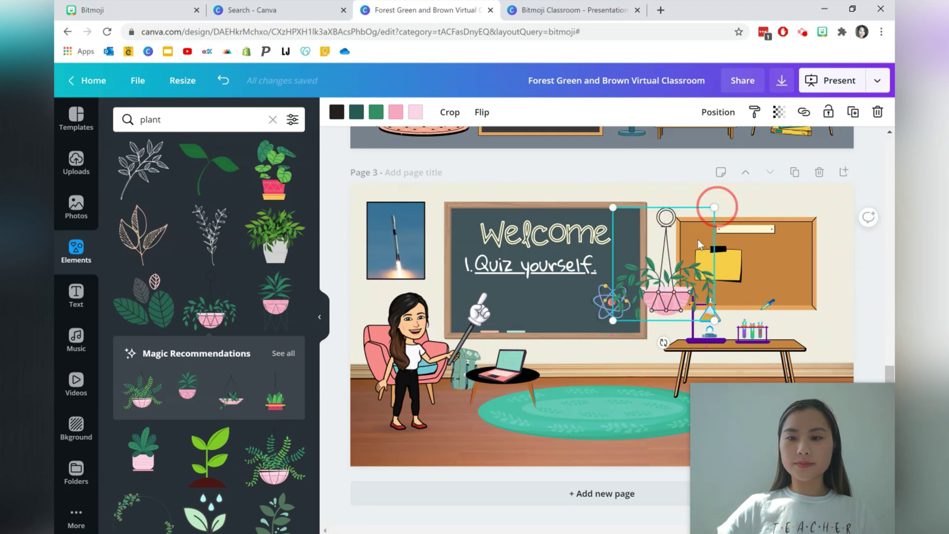
pyautogui.moveTo(699, 243); pyautogui.dragTo(668, 277)
pyautogui.moveTo(667, 311); pyautogui.dragTo(684, 243)
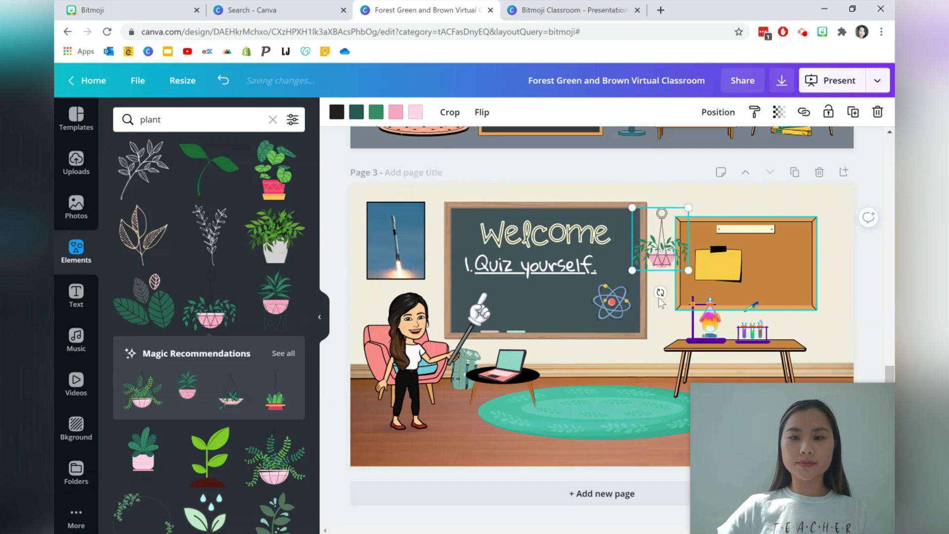
# - Drag a Handdrawn Love teacup from the element collections onto the laptop table
pyautogui.click(77, 252)
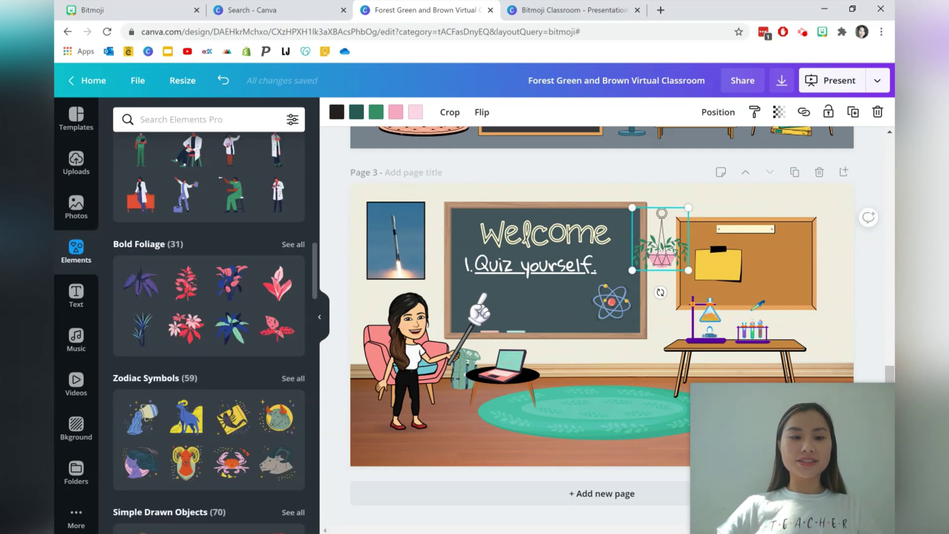
pyautogui.scroll(-10, 209, 322)
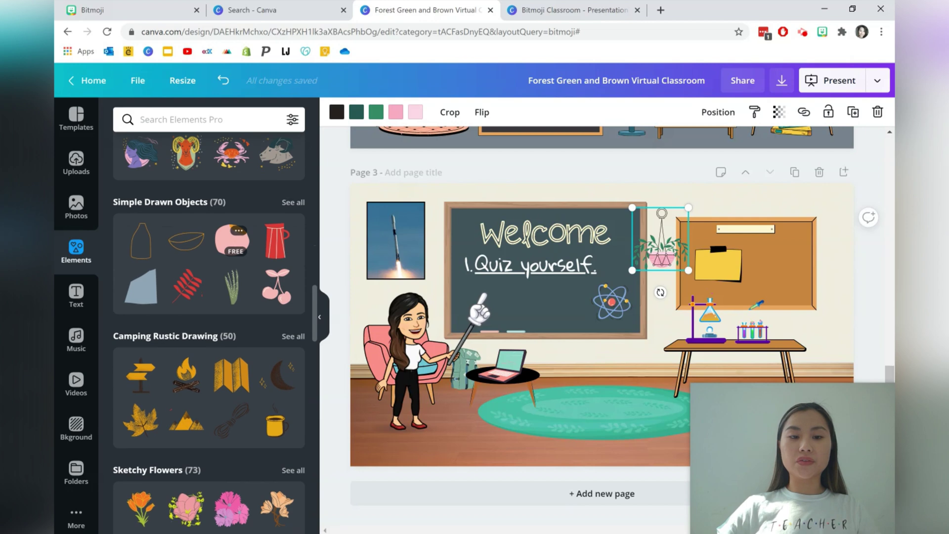
pyautogui.scroll(-5, 208, 321)
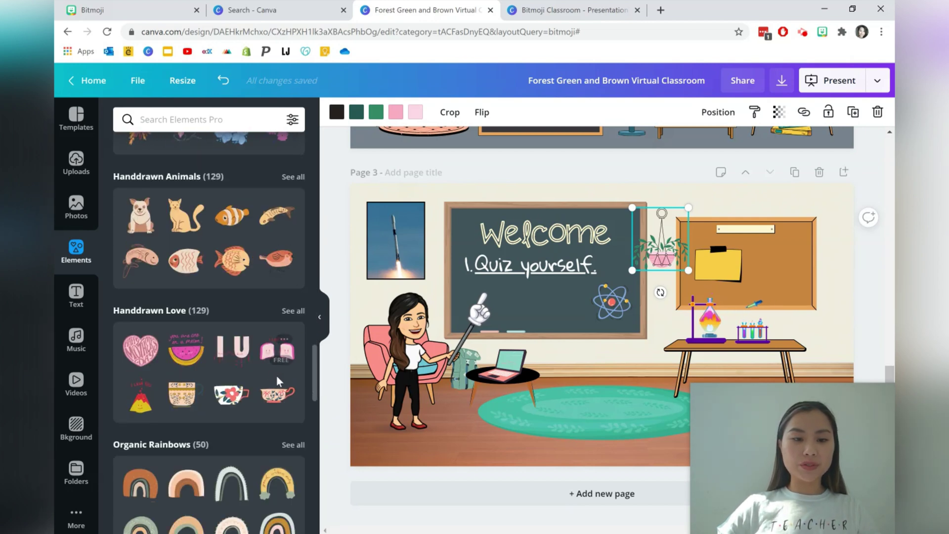
pyautogui.moveTo(303, 401); pyautogui.dragTo(539, 370)
pyautogui.click(591, 367)
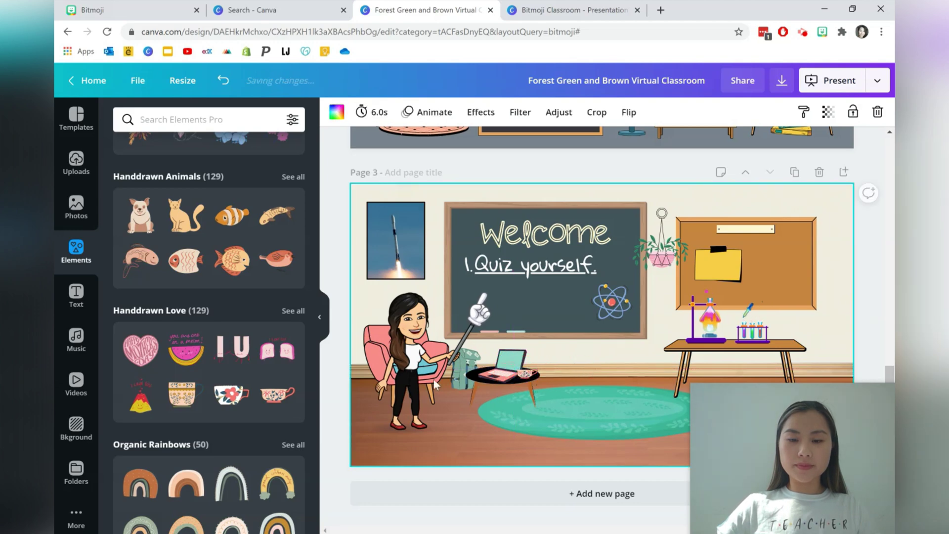
pyautogui.click(325, 317)
pyautogui.click(805, 258)
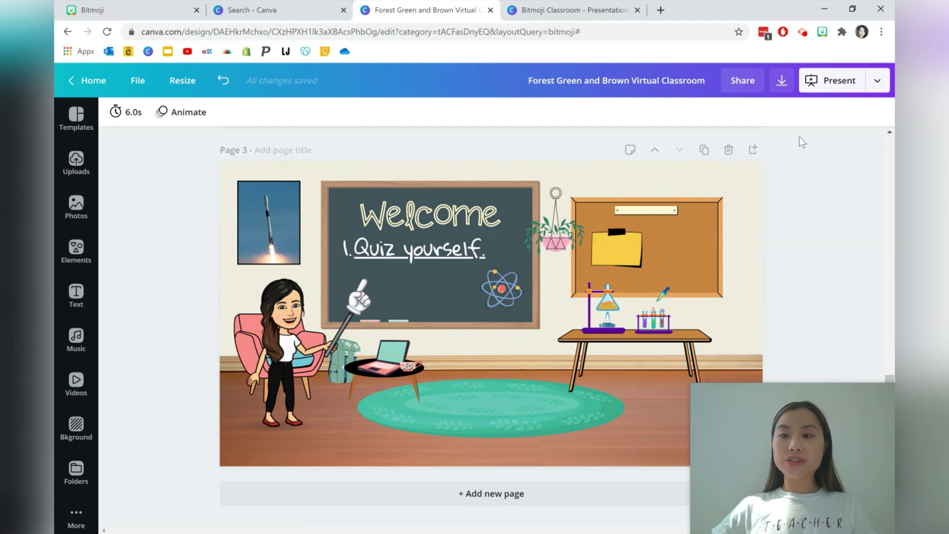
# - Choose Present and record from the expanded publishing options and enter the recording studio
pyautogui.click(878, 82)
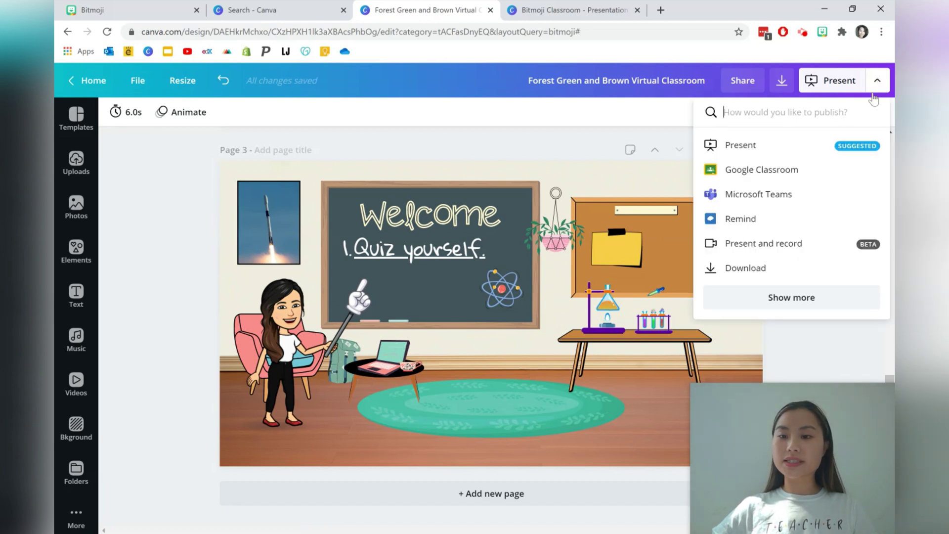
pyautogui.click(812, 298)
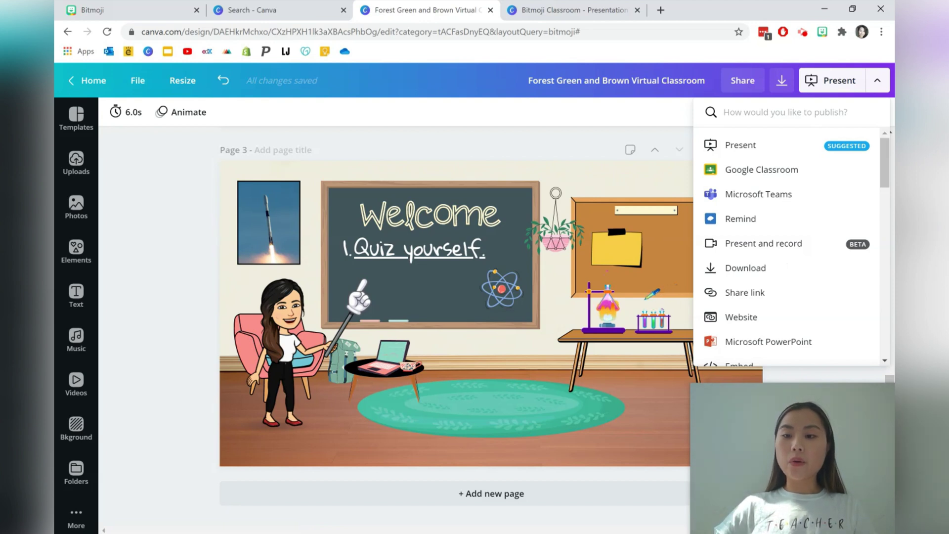
pyautogui.scroll(-1, 790, 269)
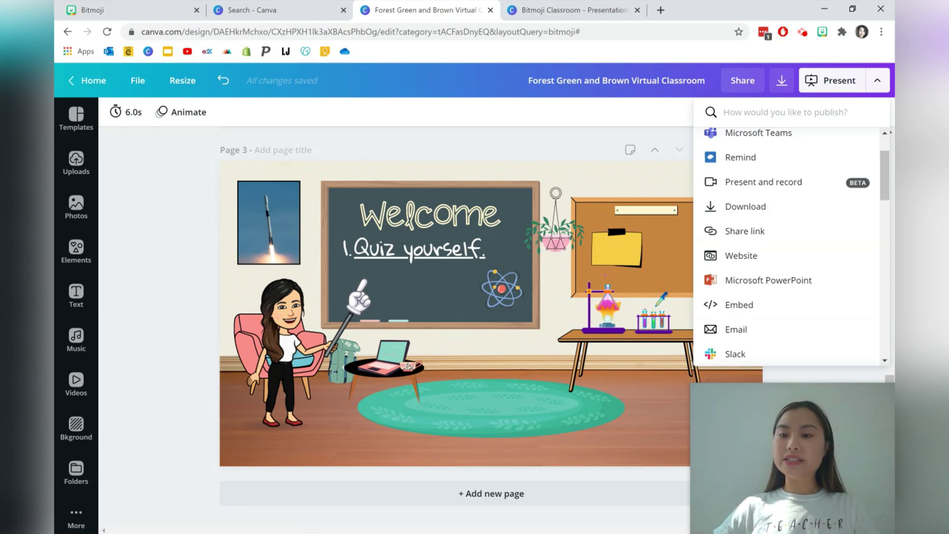
pyautogui.click(811, 183)
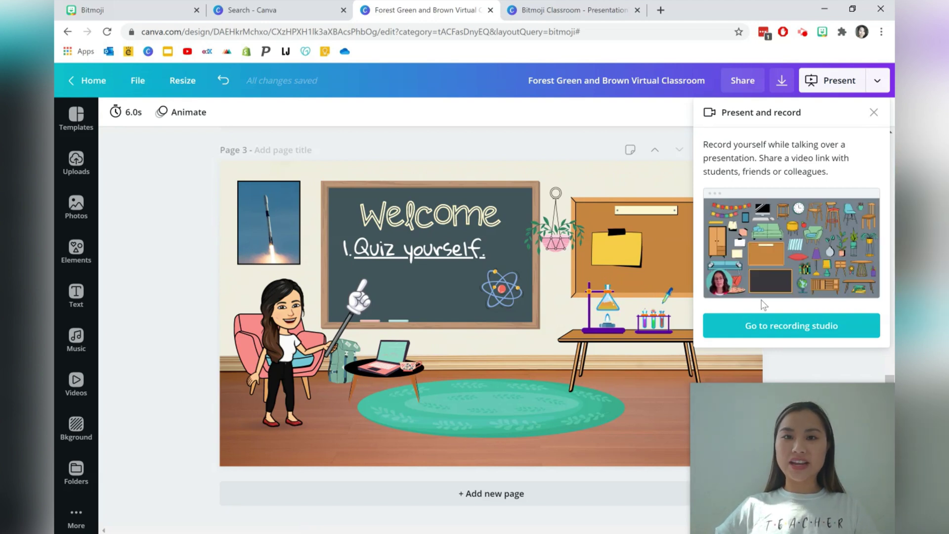
pyautogui.click(804, 329)
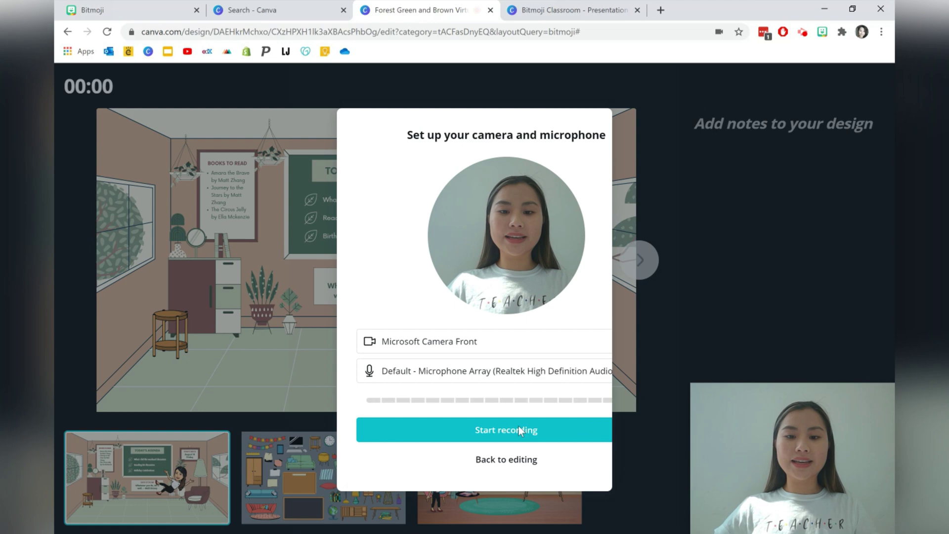
# - Record a short walkthrough, advancing through the furniture and Welcome classroom slides before ending
pyautogui.click(518, 429)
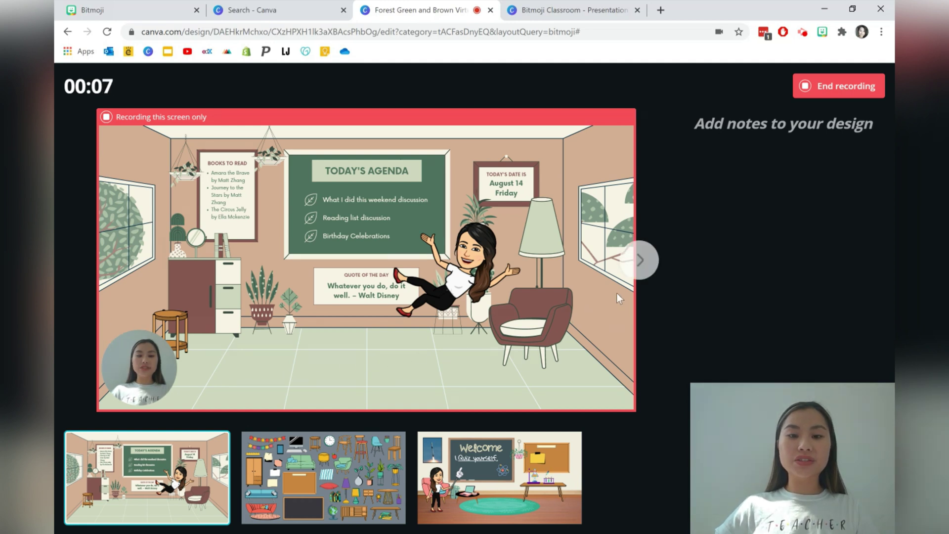
pyautogui.click(640, 262)
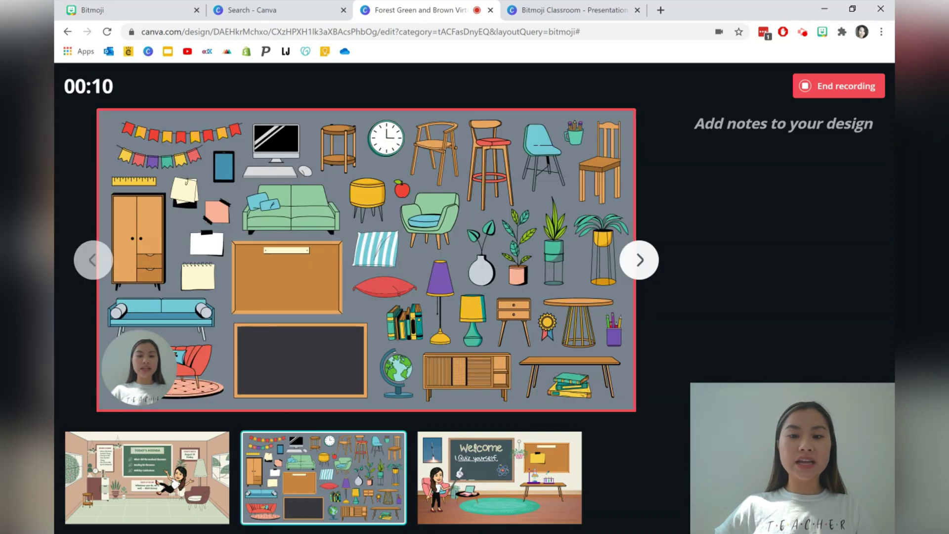
pyautogui.click(640, 260)
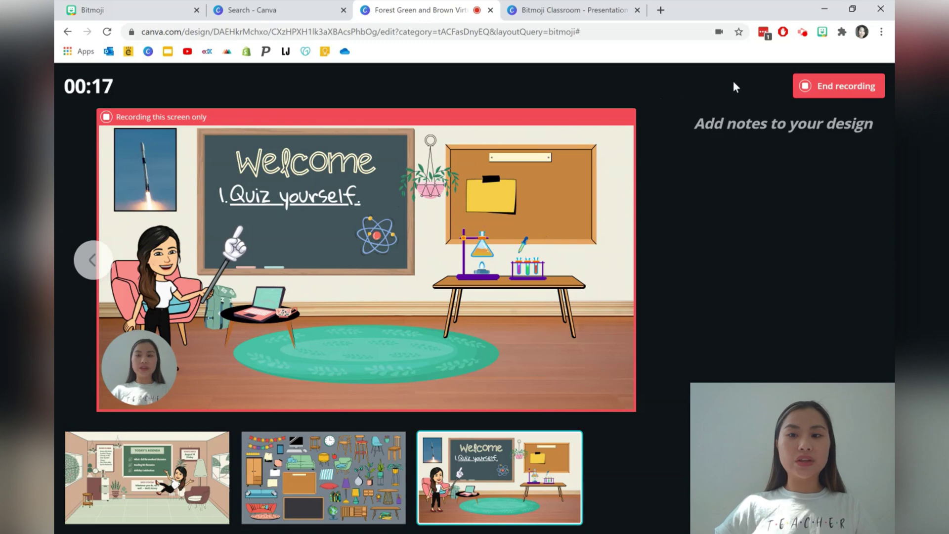
pyautogui.click(822, 85)
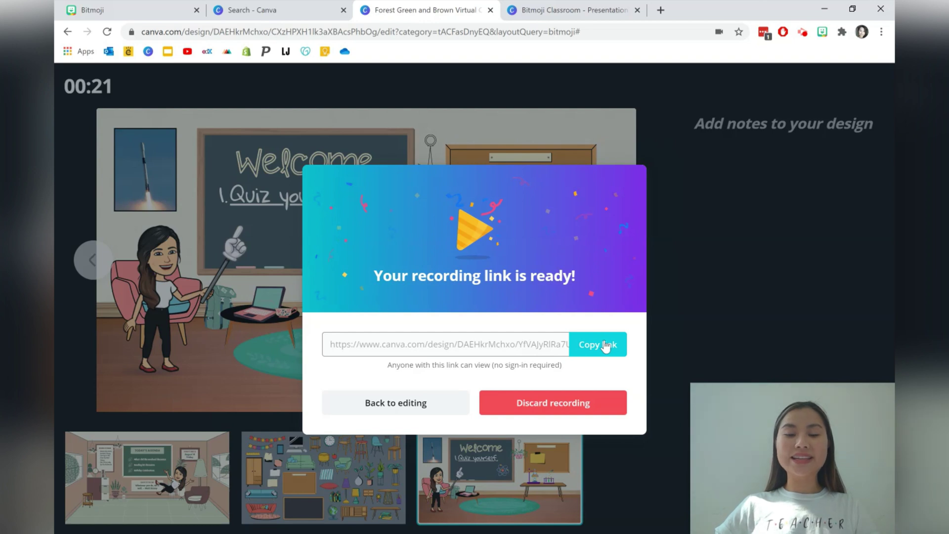
# - Copy the recording's share link, then discard the recording
pyautogui.click(606, 346)
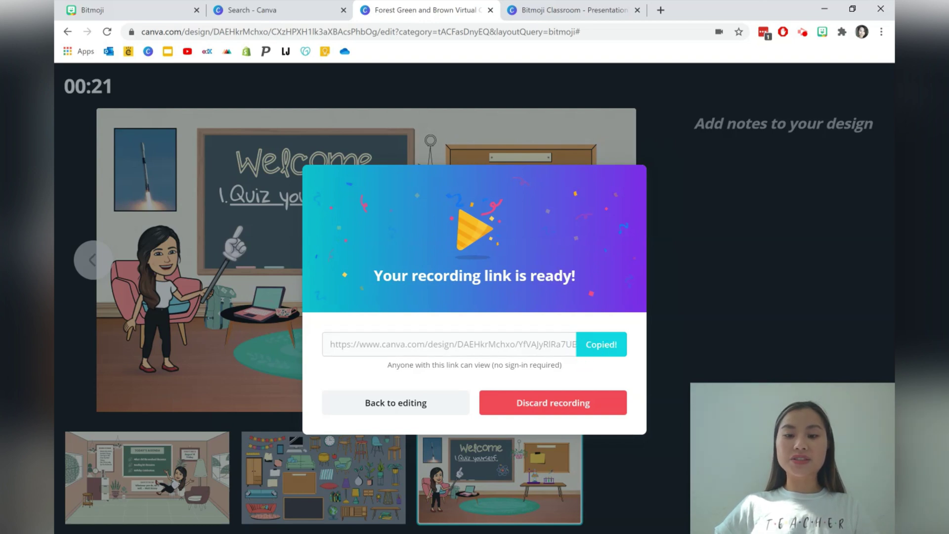
pyautogui.click(557, 404)
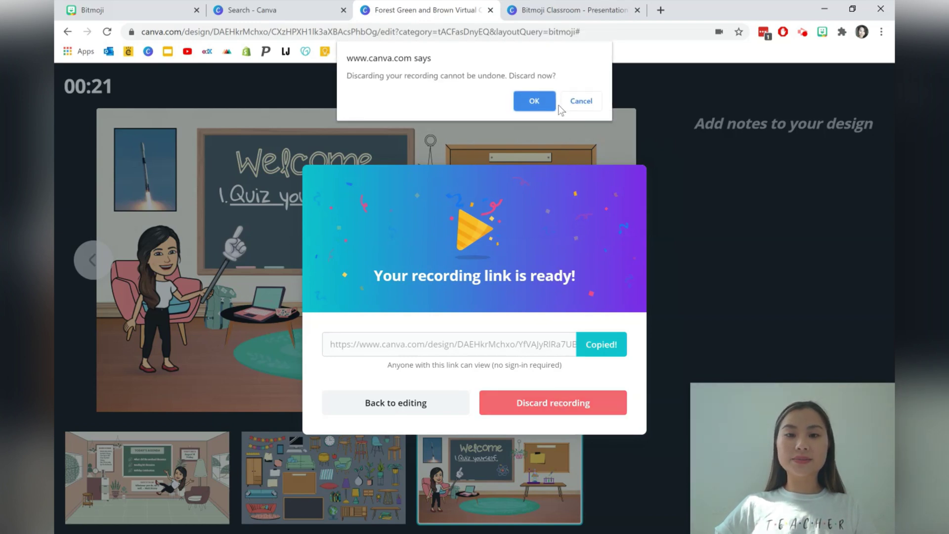
pyautogui.click(551, 103)
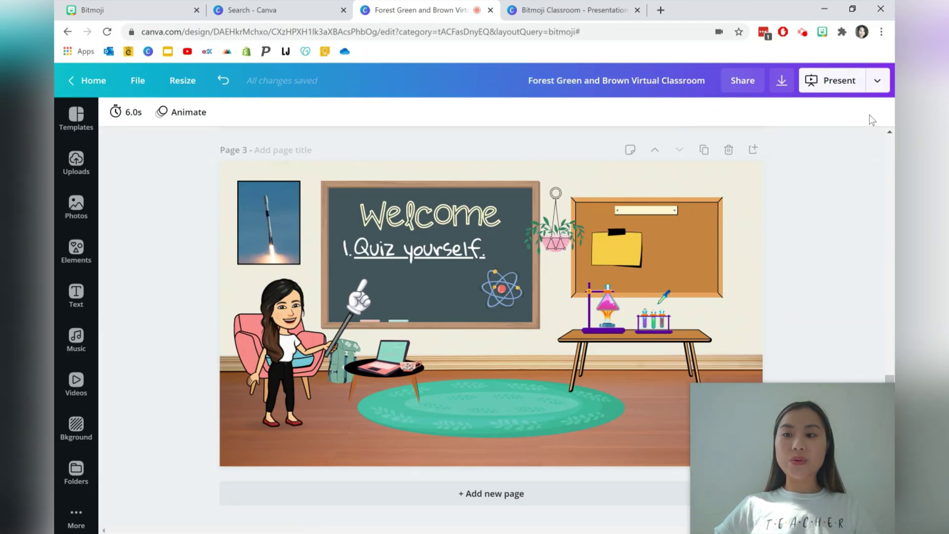
# - Publish as a website with the Presentation style and page through the preview
pyautogui.click(877, 80)
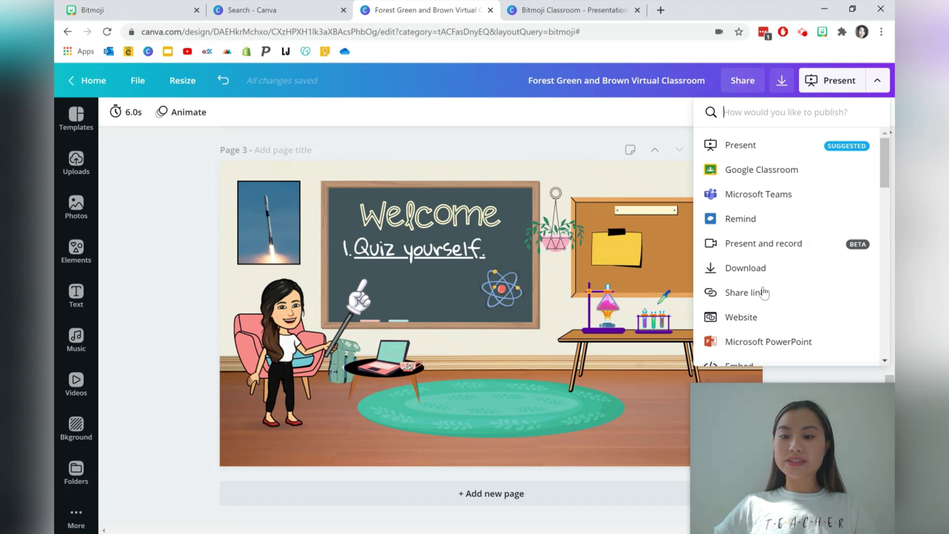
pyautogui.click(749, 318)
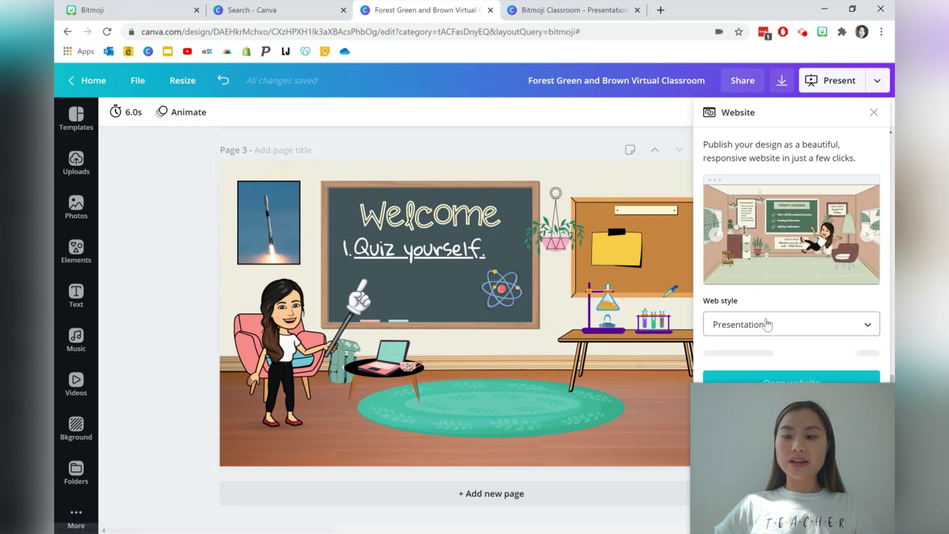
pyautogui.moveTo(814, 397); pyautogui.dragTo(176, 389)
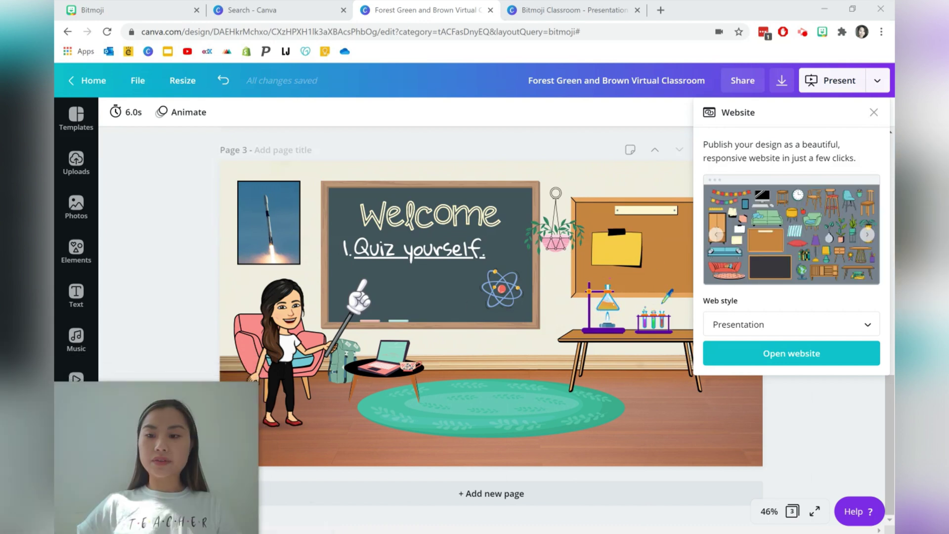
pyautogui.click(811, 320)
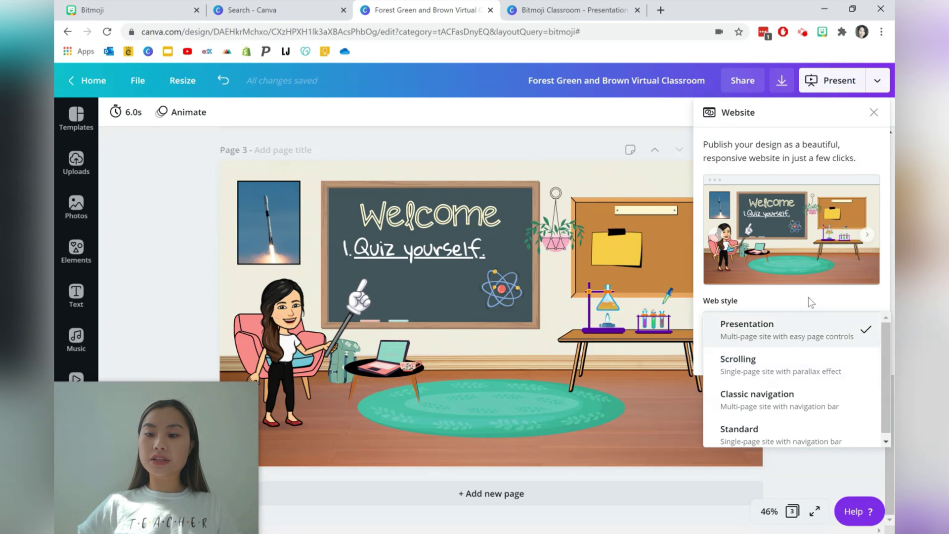
pyautogui.click(803, 340)
pyautogui.click(814, 349)
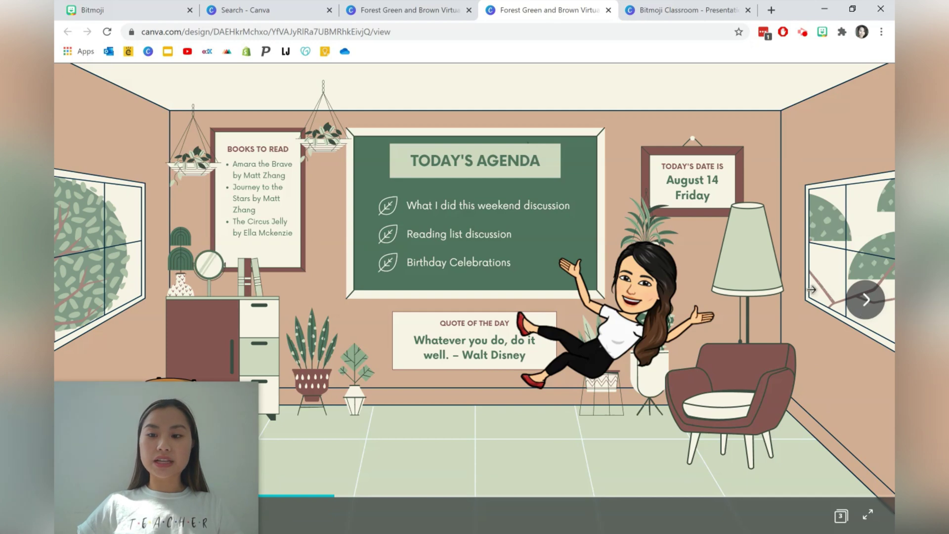
pyautogui.click(850, 300)
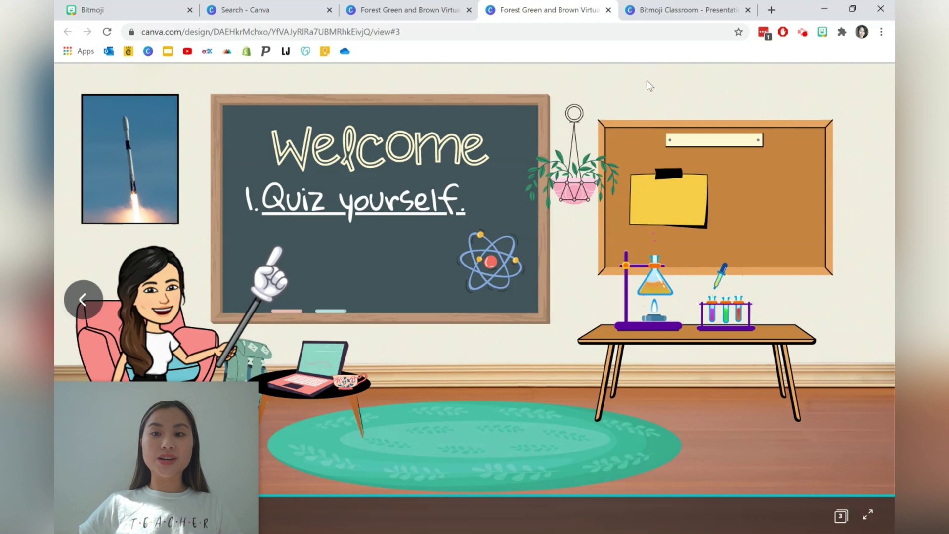
# - Switch the web style to Scrolling and scroll its preview down to the Welcome classroom
pyautogui.click(608, 10)
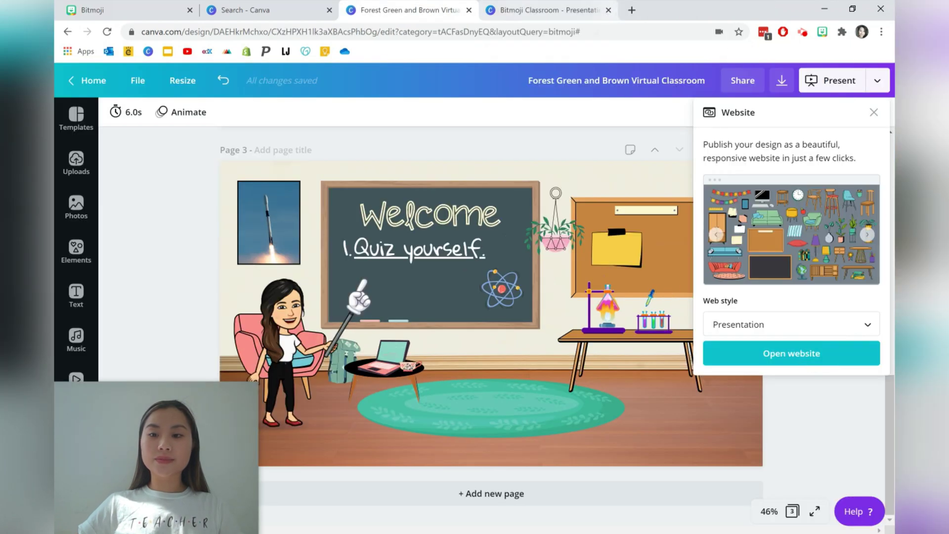
pyautogui.click(744, 319)
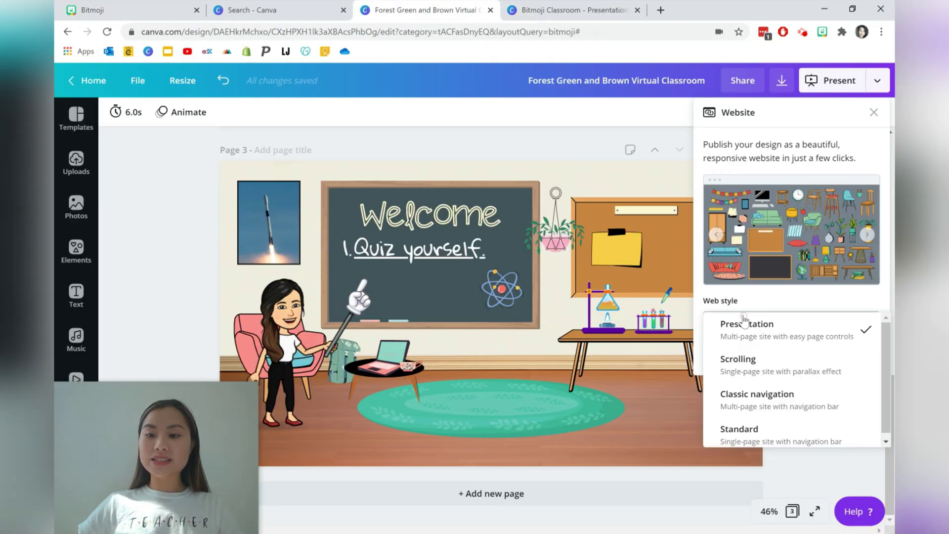
pyautogui.click(757, 364)
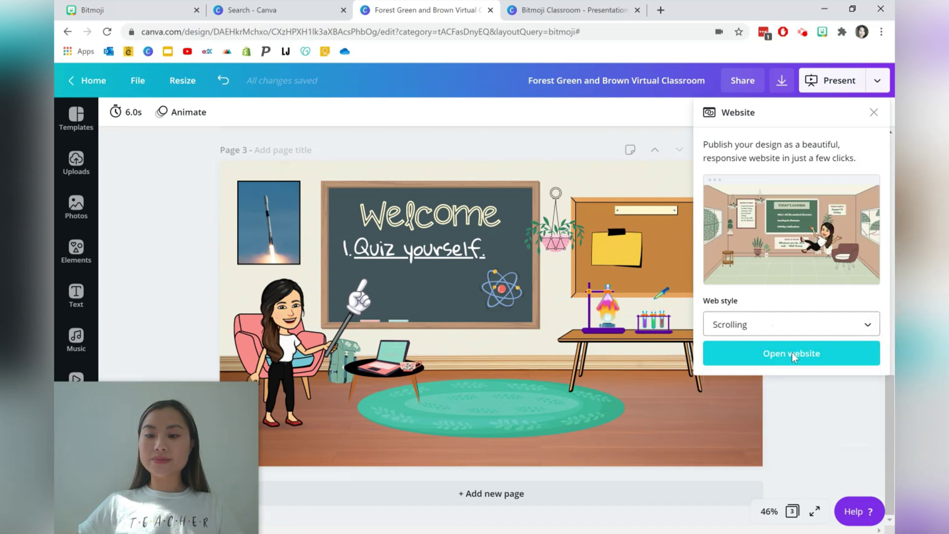
pyautogui.click(792, 353)
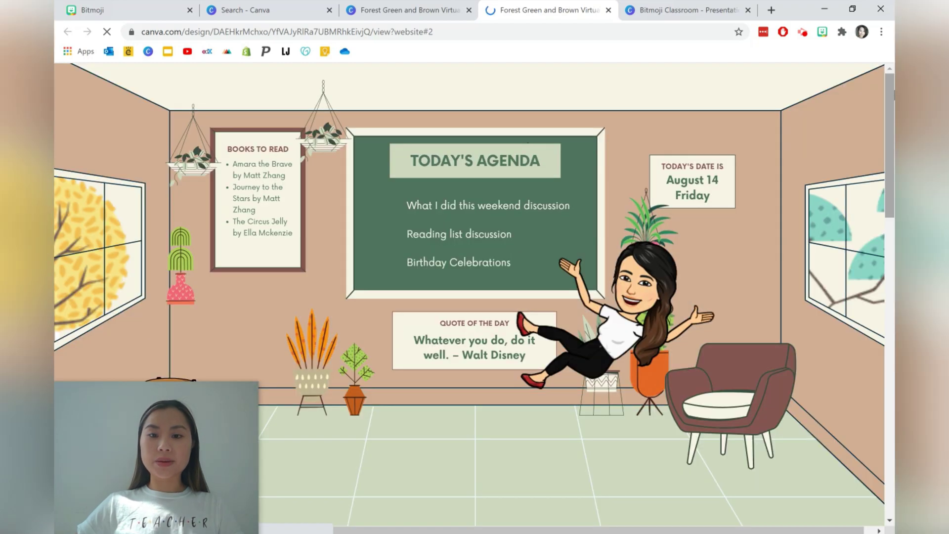
pyautogui.scroll(-15, 890, 91)
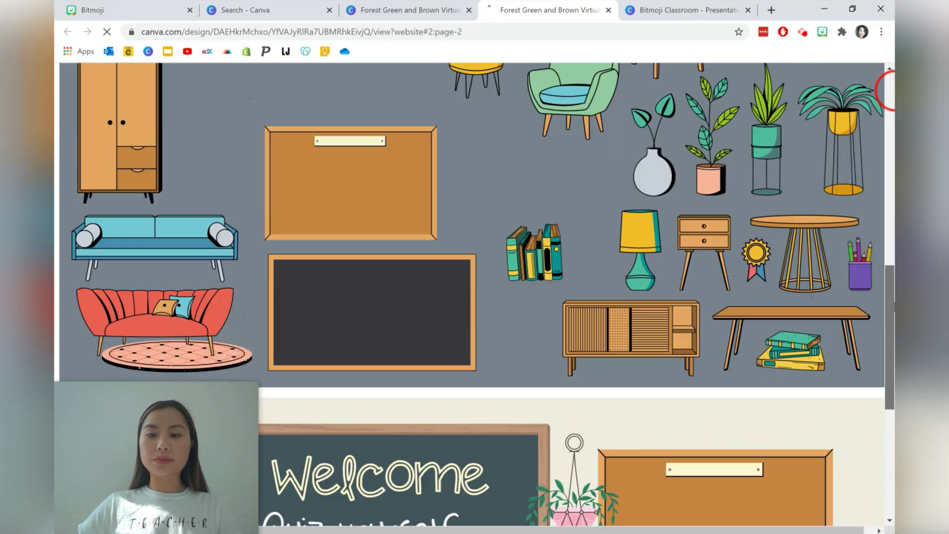
pyautogui.scroll(-5, 512, 188)
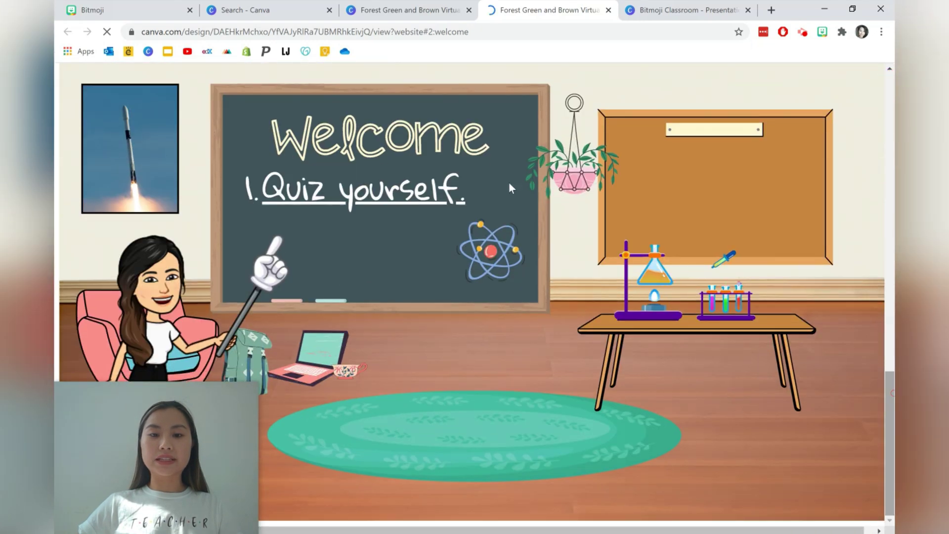
pyautogui.click(609, 10)
# - Set the website style to Classic navigation
pyautogui.click(751, 324)
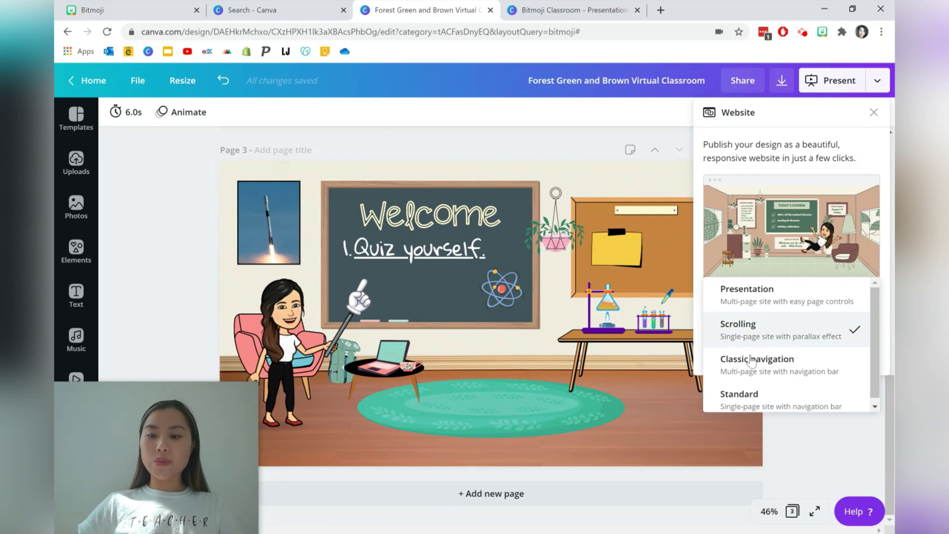
pyautogui.click(752, 363)
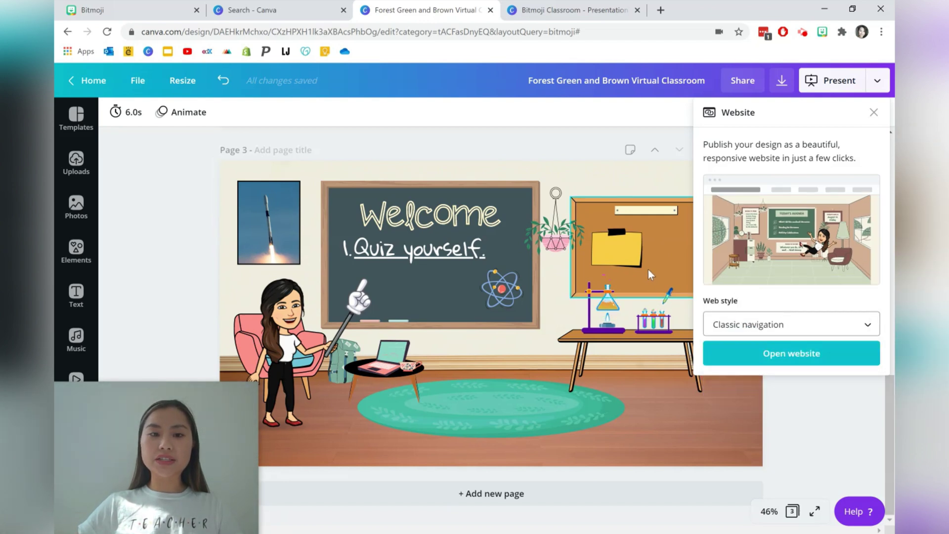
pyautogui.scroll(10, 648, 268)
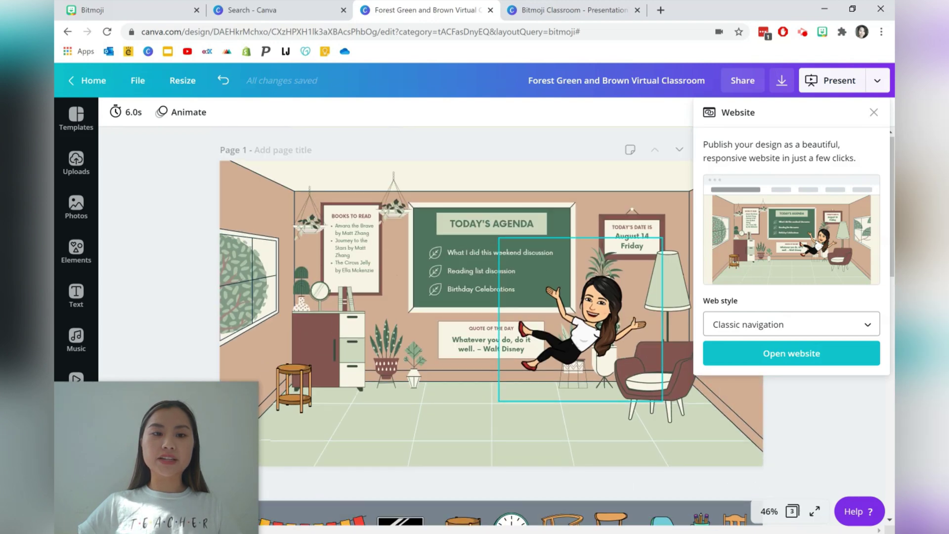
# - Title Page 1 'Agenda', Page 2 'Graphics' and Page 3 'Tasks'
pyautogui.click(288, 150)
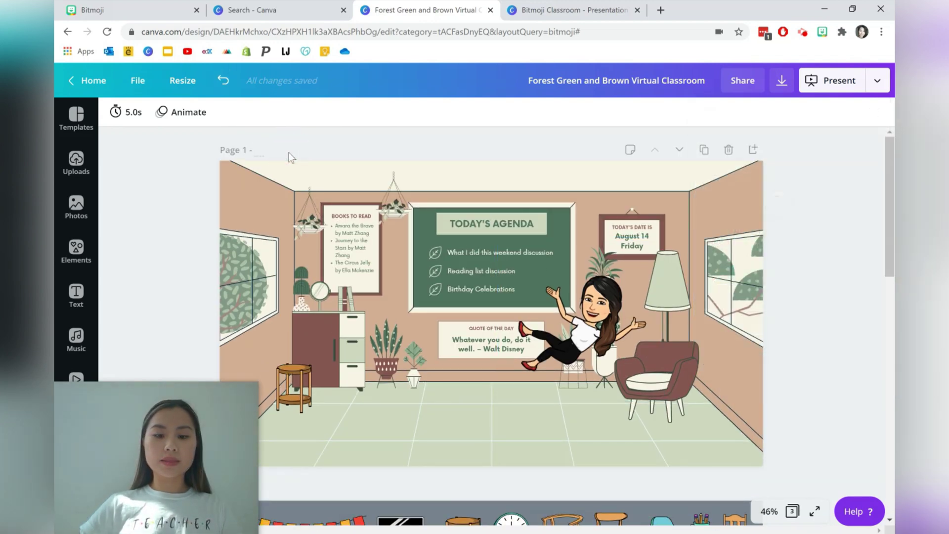
pyautogui.write('A')
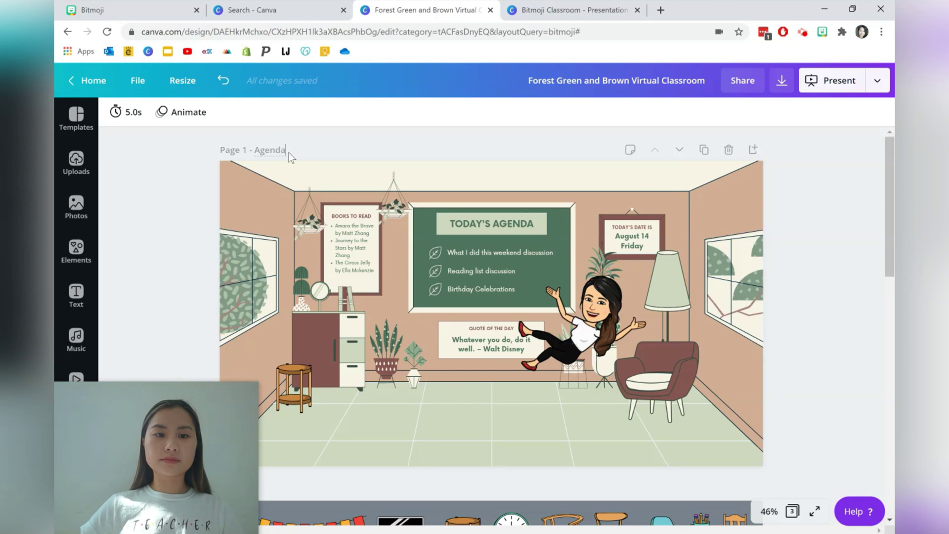
pyautogui.write('genda')
pyautogui.scroll(-5, 289, 206)
pyautogui.click(265, 244)
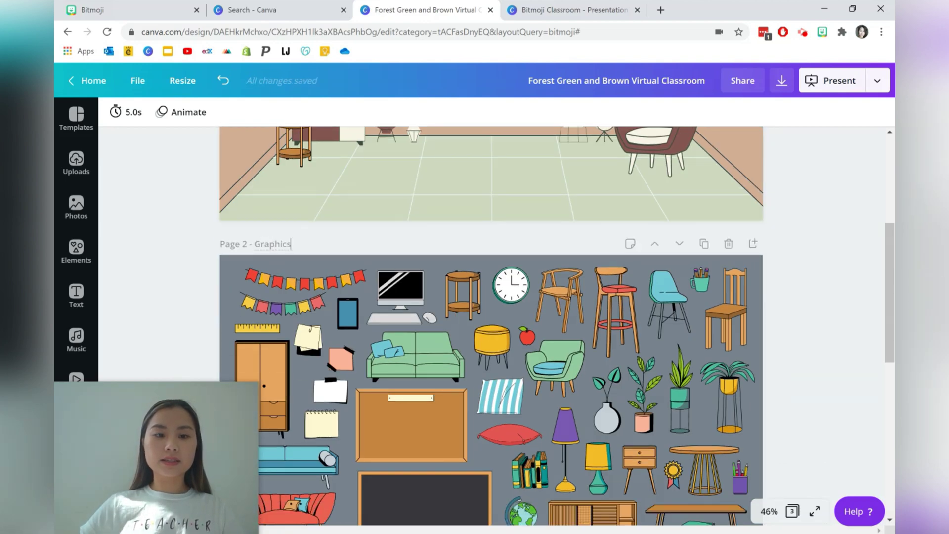
pyautogui.write('Graphics')
pyautogui.scroll(-5, 374, 298)
pyautogui.click(297, 149)
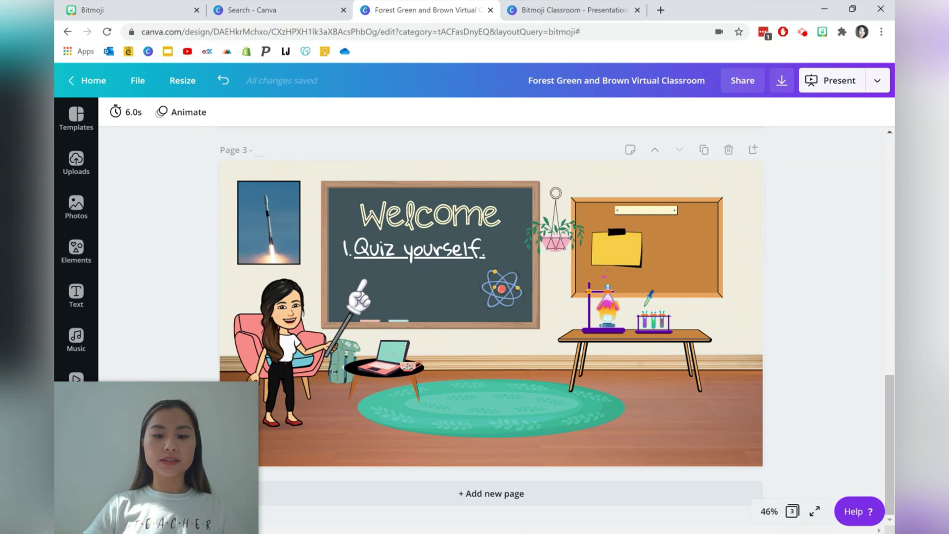
pyautogui.write('Task')
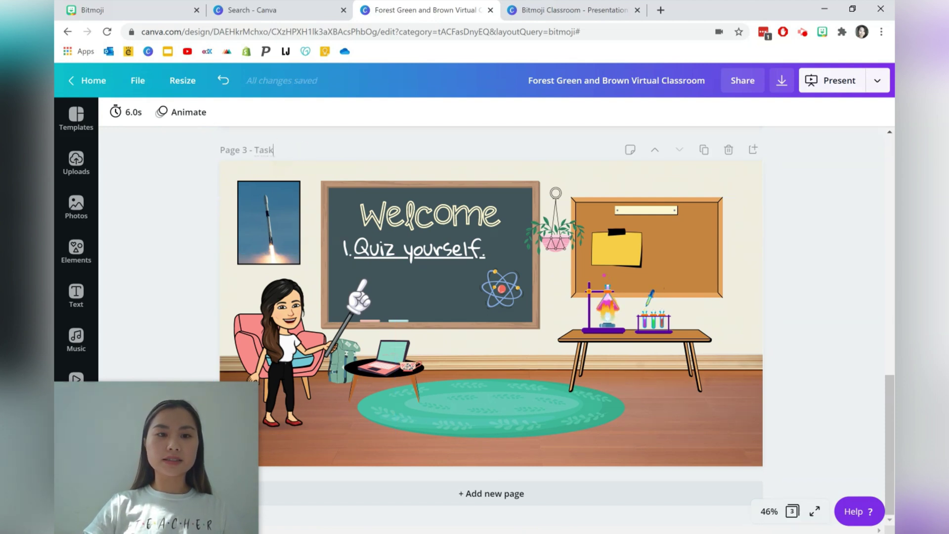
pyautogui.write('s')
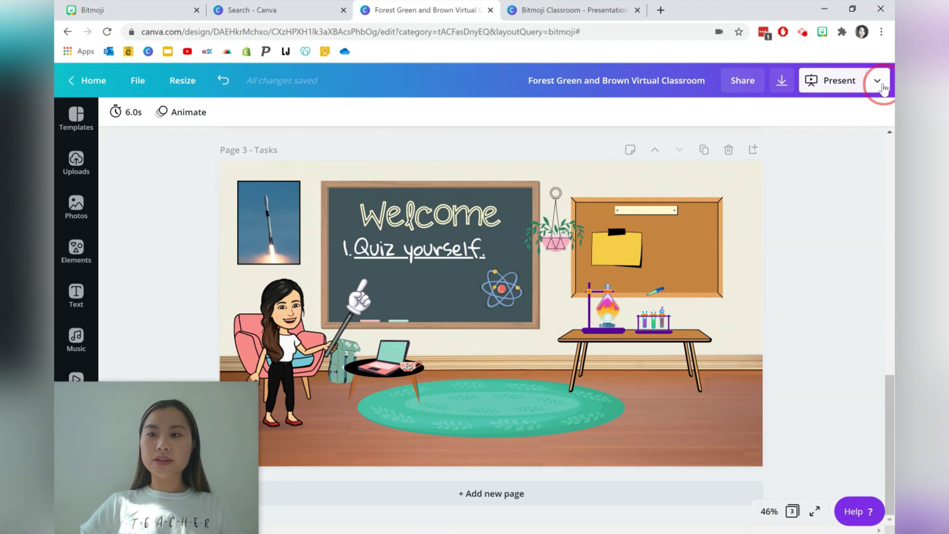
pyautogui.click(877, 81)
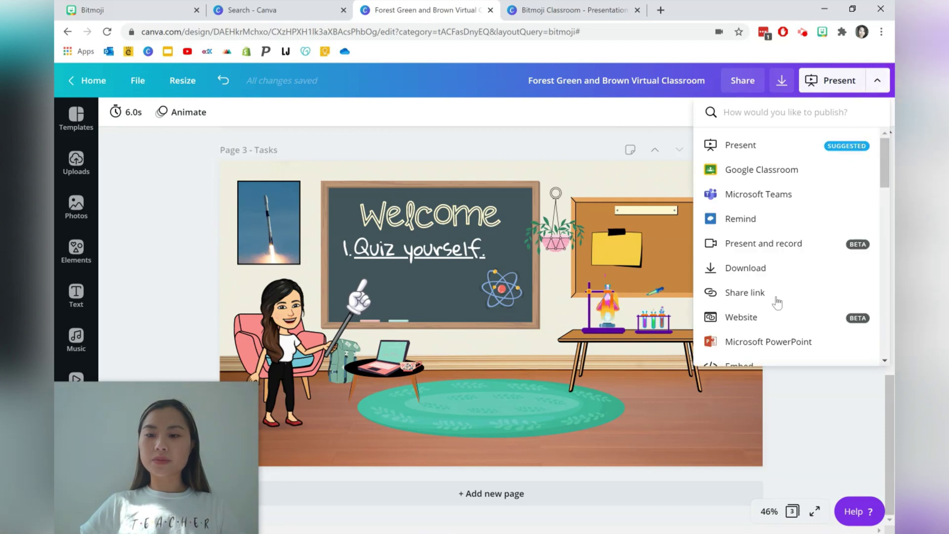
# - Preview the Classic navigation site, visiting its Graphics and Tasks pages before closing the preview
pyautogui.click(775, 315)
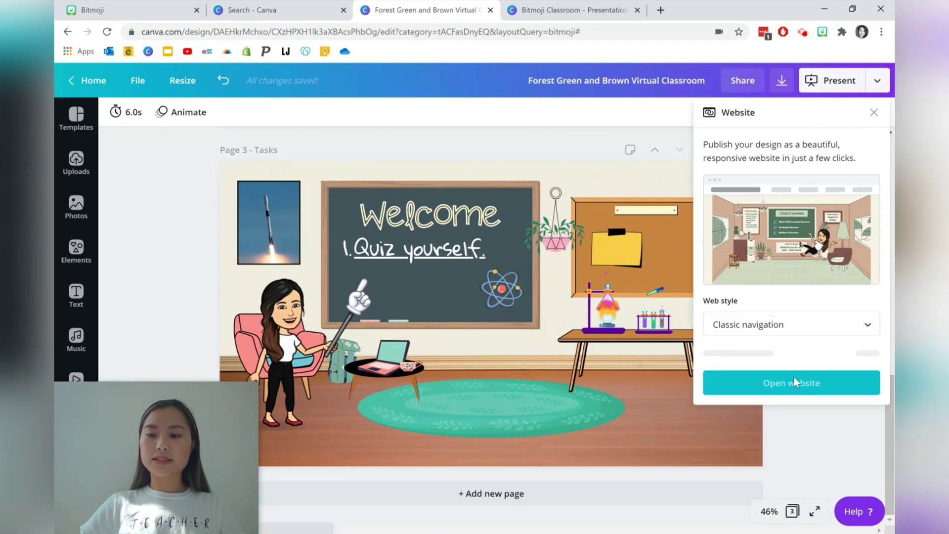
pyautogui.click(801, 361)
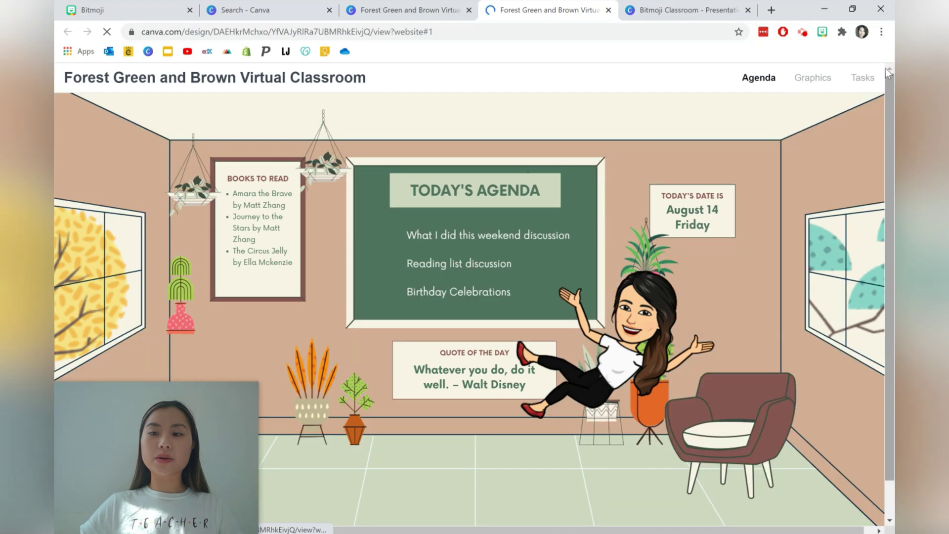
pyautogui.click(816, 79)
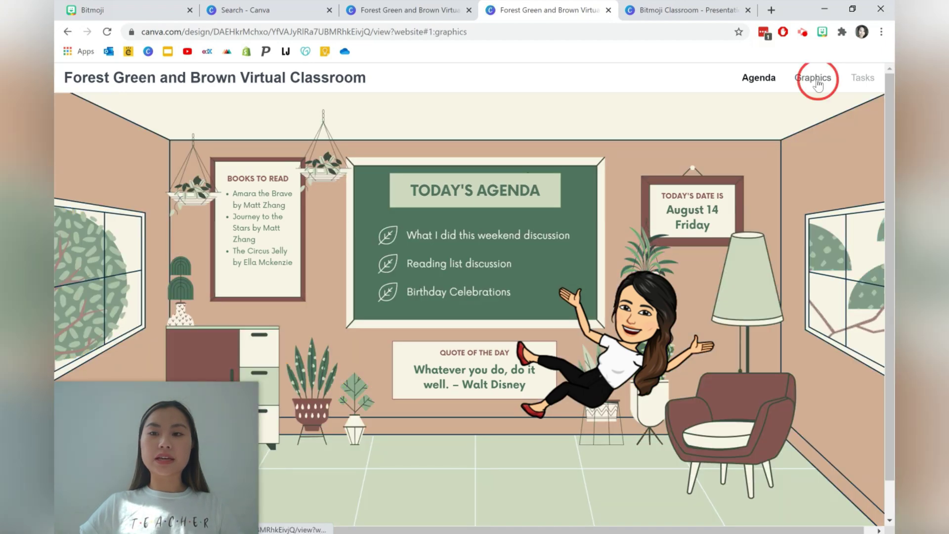
pyautogui.click(873, 79)
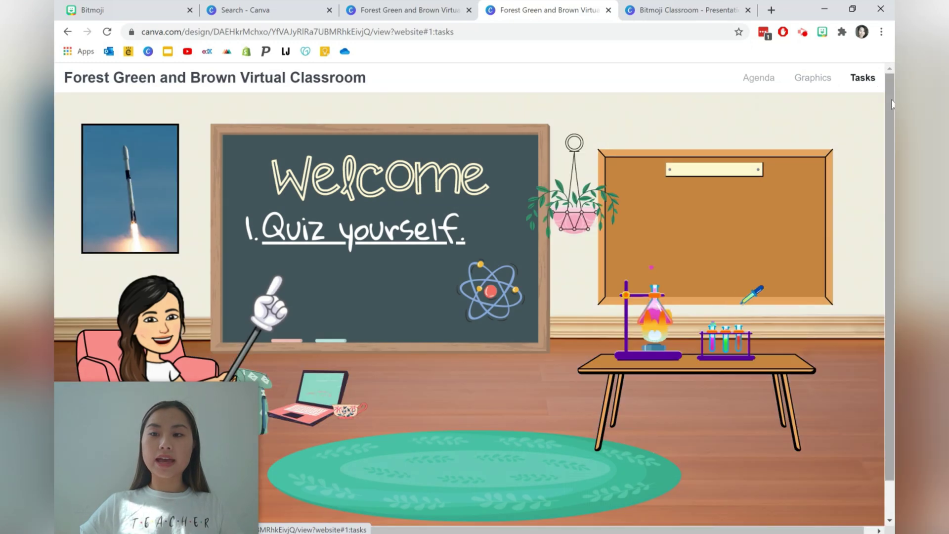
pyautogui.moveTo(890, 101); pyautogui.dragTo(889, 121)
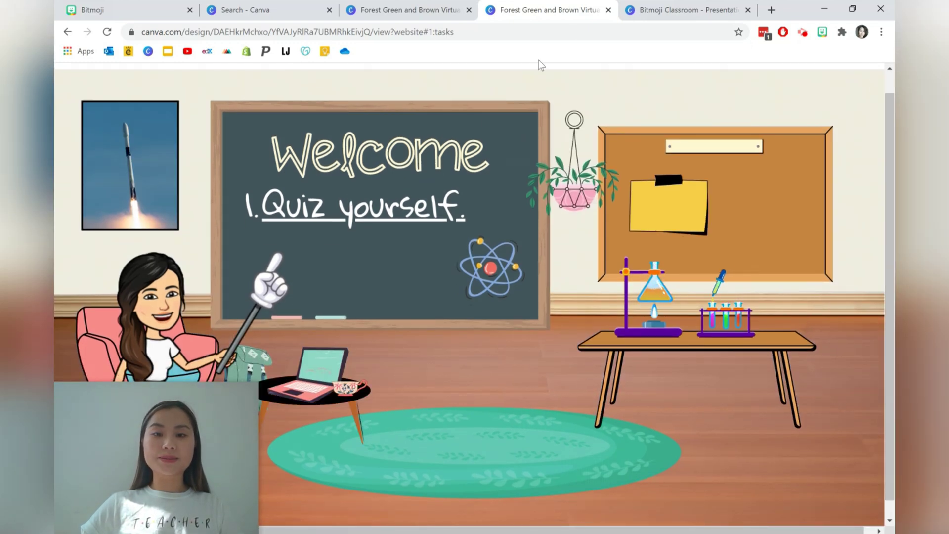
pyautogui.click(608, 10)
# - Switch the web style to Standard, then preview the site and scroll down to its Tasks section
pyautogui.click(750, 323)
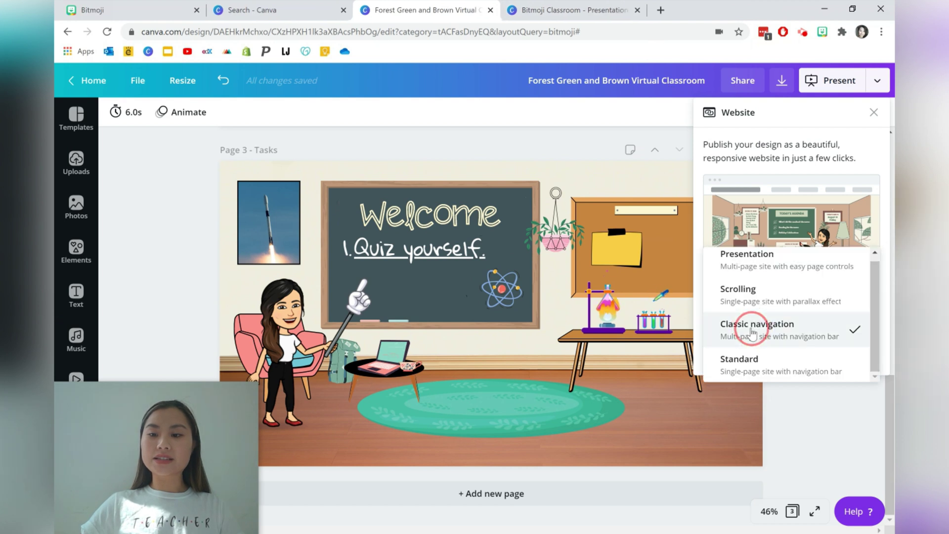
pyautogui.click(752, 361)
pyautogui.click(786, 352)
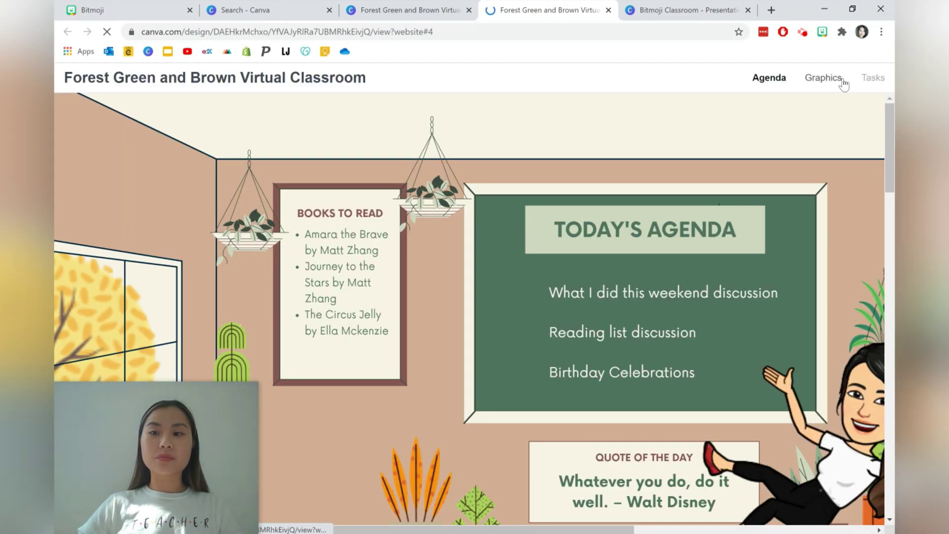
pyautogui.moveTo(889, 119); pyautogui.dragTo(888, 428)
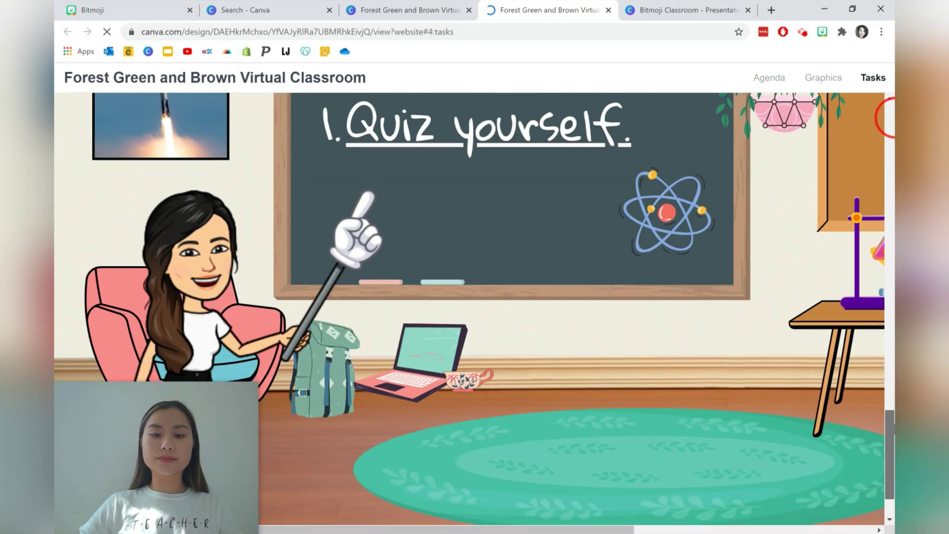
pyautogui.hotkey('ctrl', 'w')
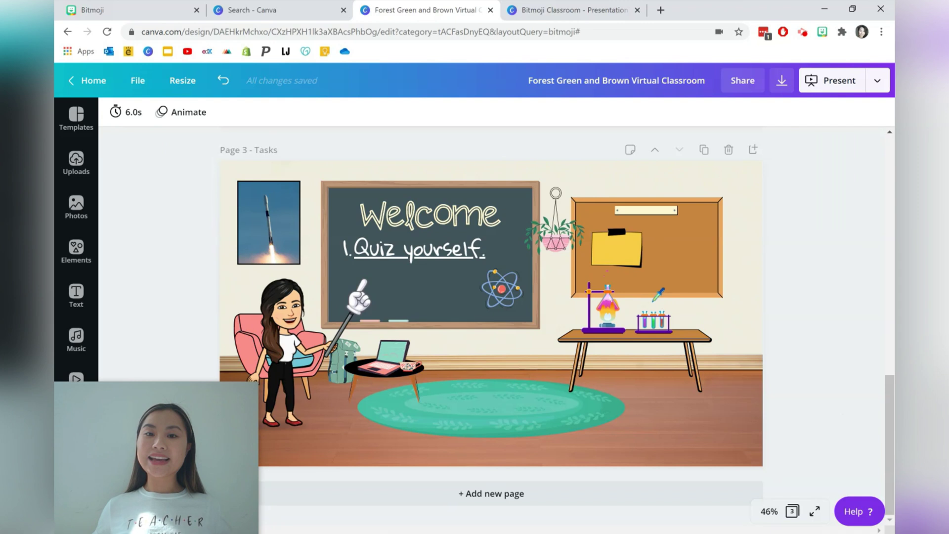